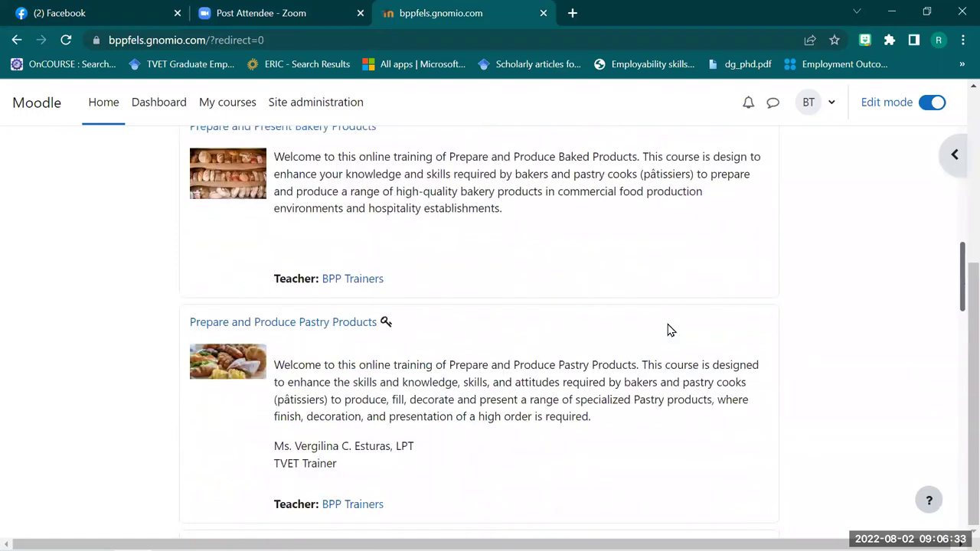
Open the Prepare and Display Petits Fours course from the site's course list.
scroll(668, 330, down, 8)
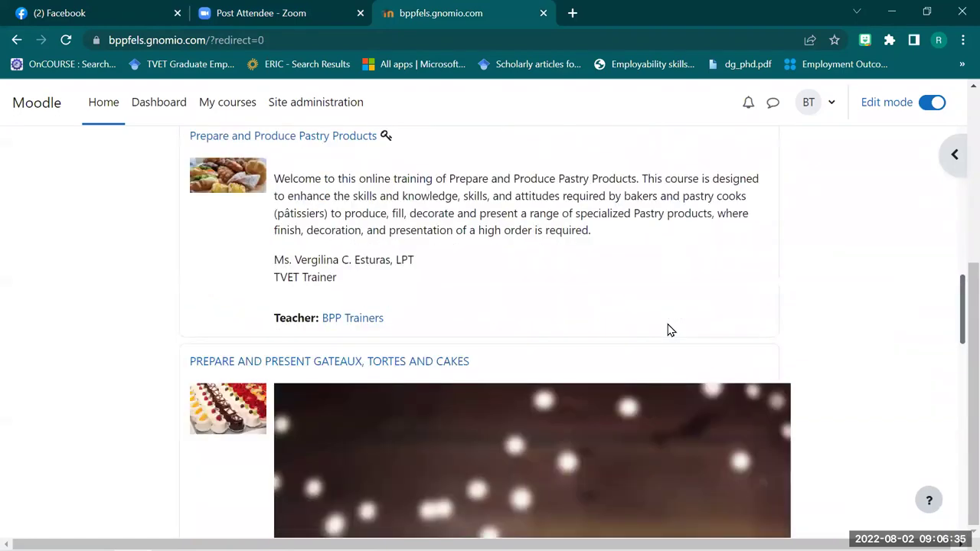
scroll(668, 330, down, 4)
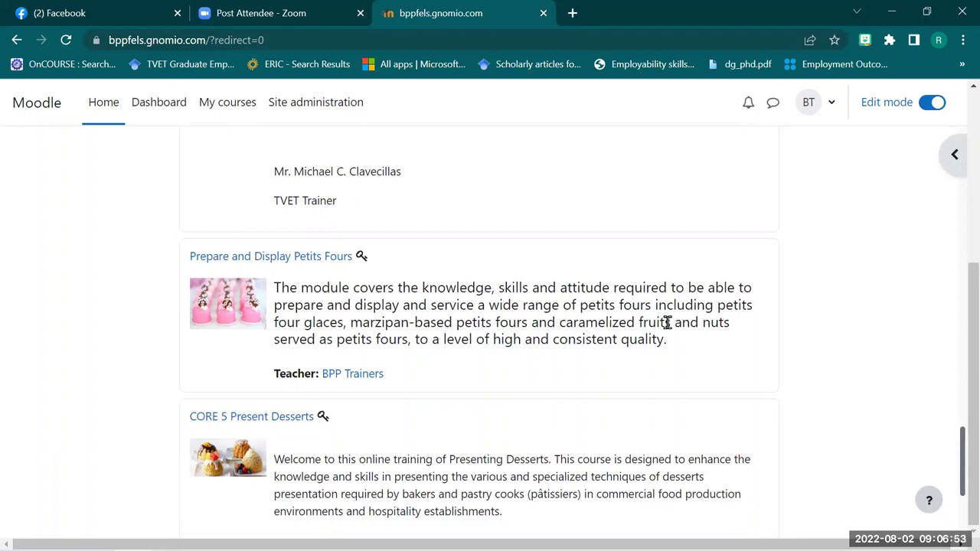
click(318, 260)
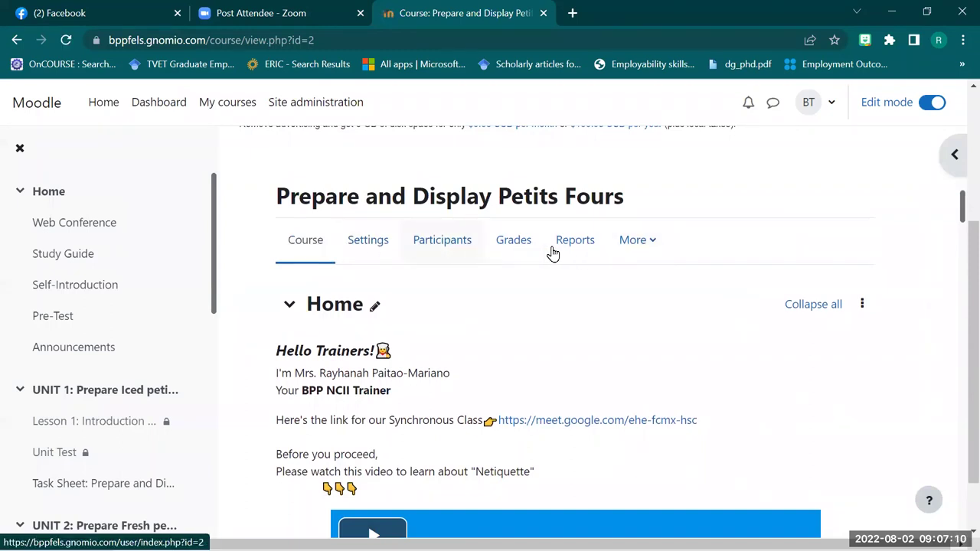
Open the course completion settings, dismissing the ad, and hide the course index.
click(635, 244)
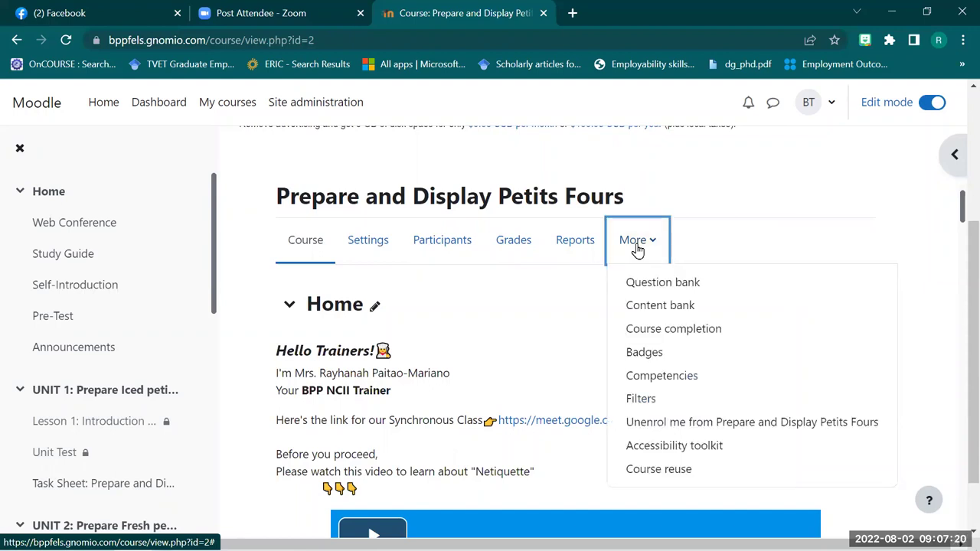
click(635, 337)
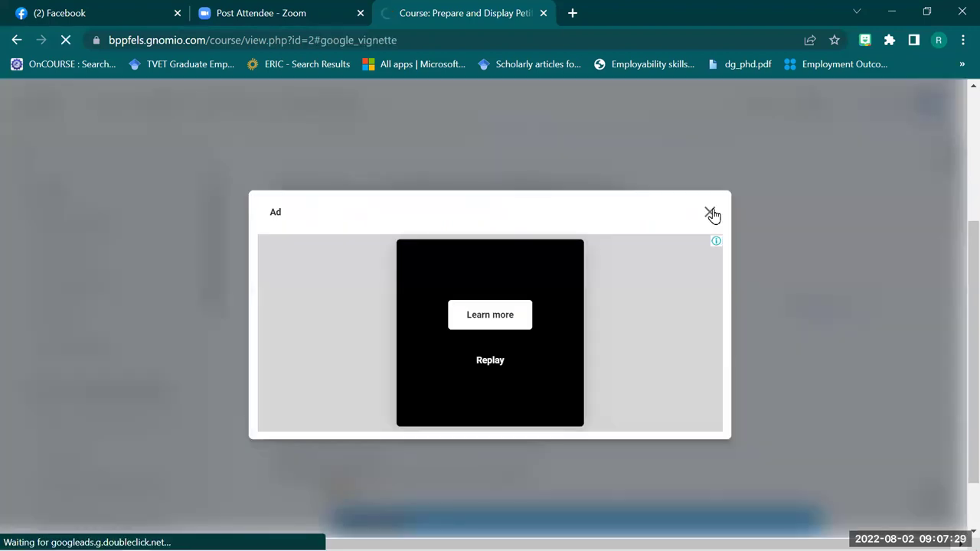
click(711, 214)
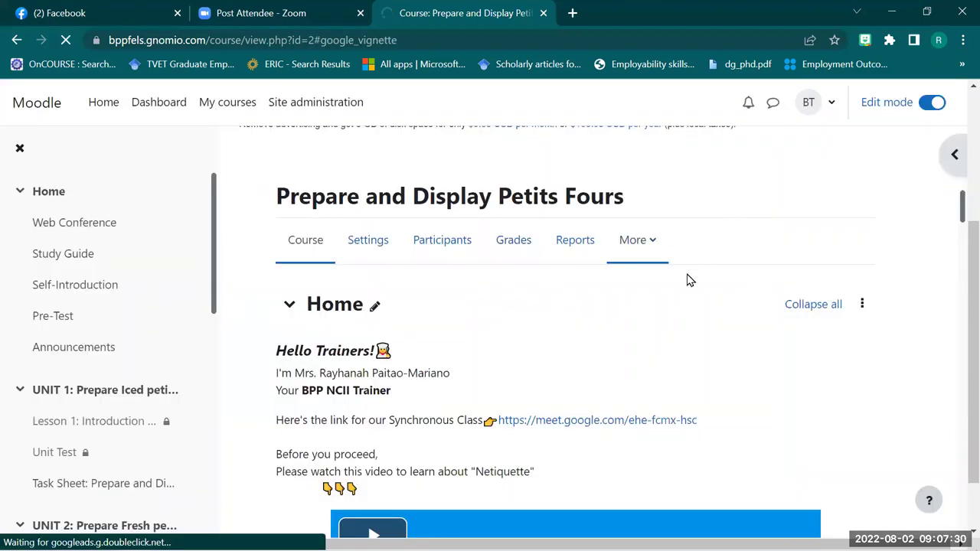
click(649, 270)
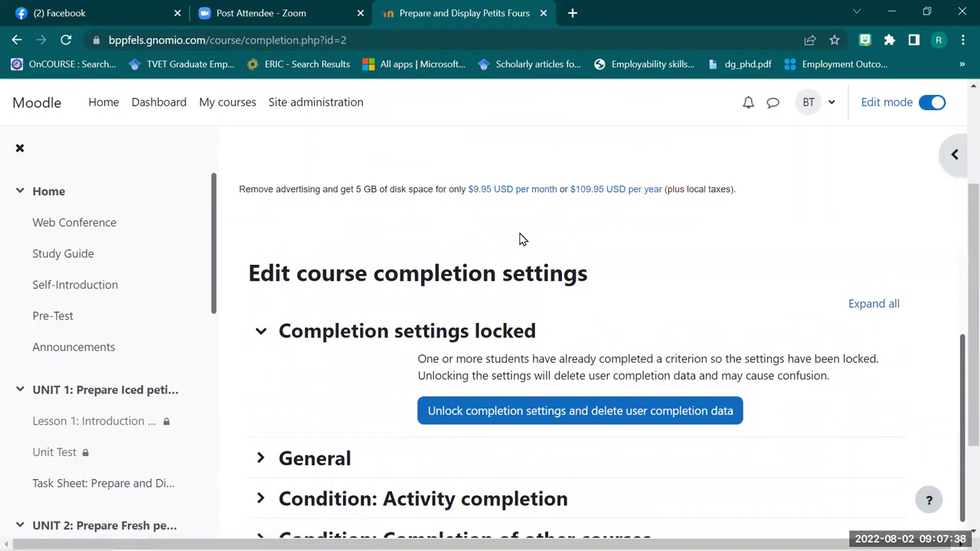
scroll(519, 243, down, 2)
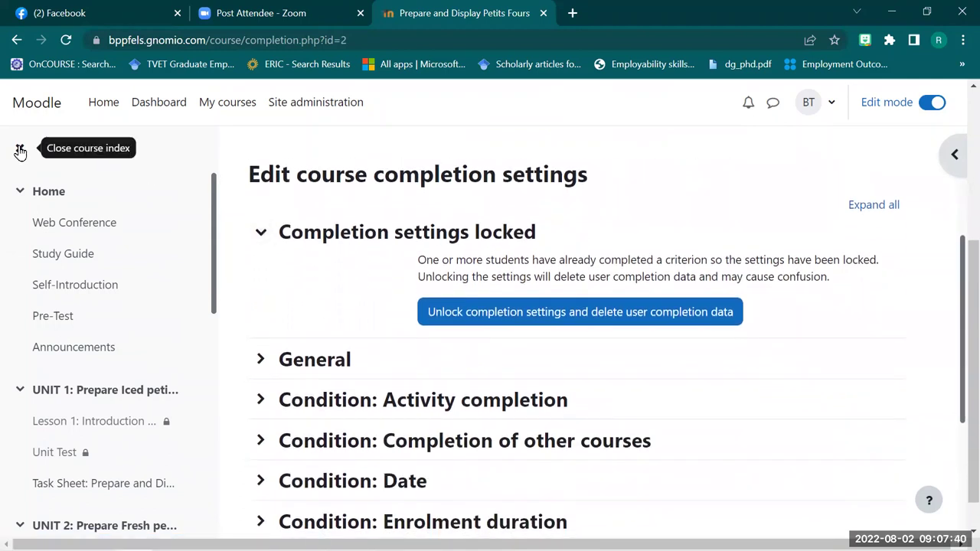
click(21, 150)
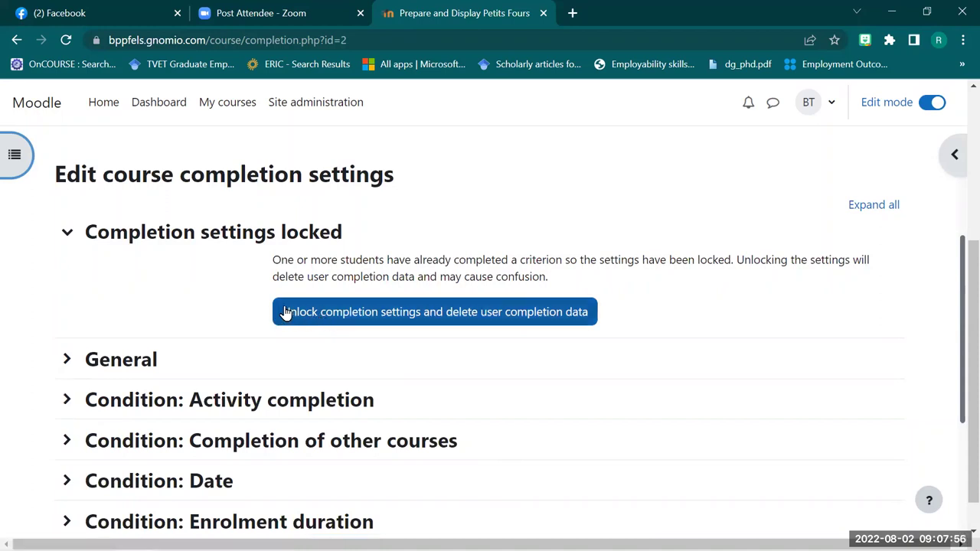
Unlock the completion settings, deleting user completion data, and require ALL conditions to be met for course completion.
click(335, 314)
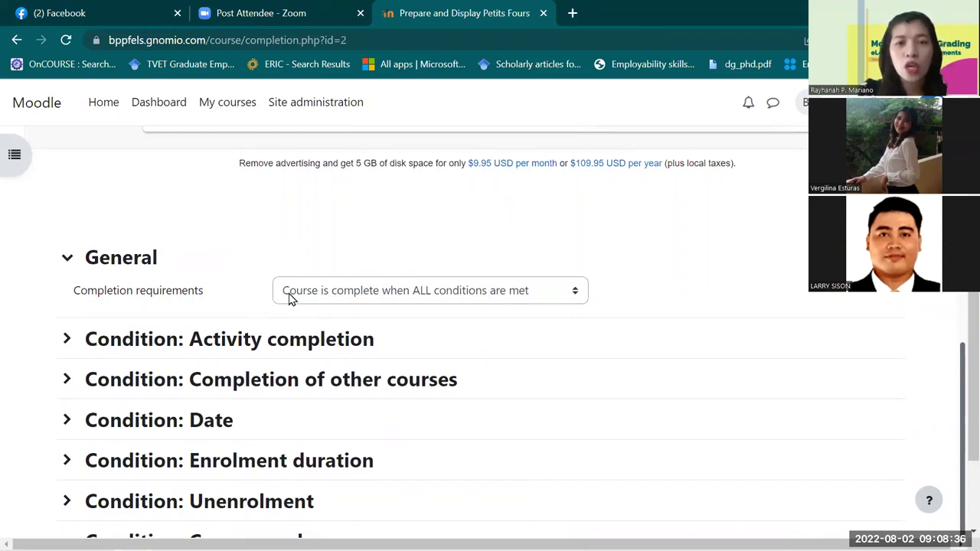
click(577, 299)
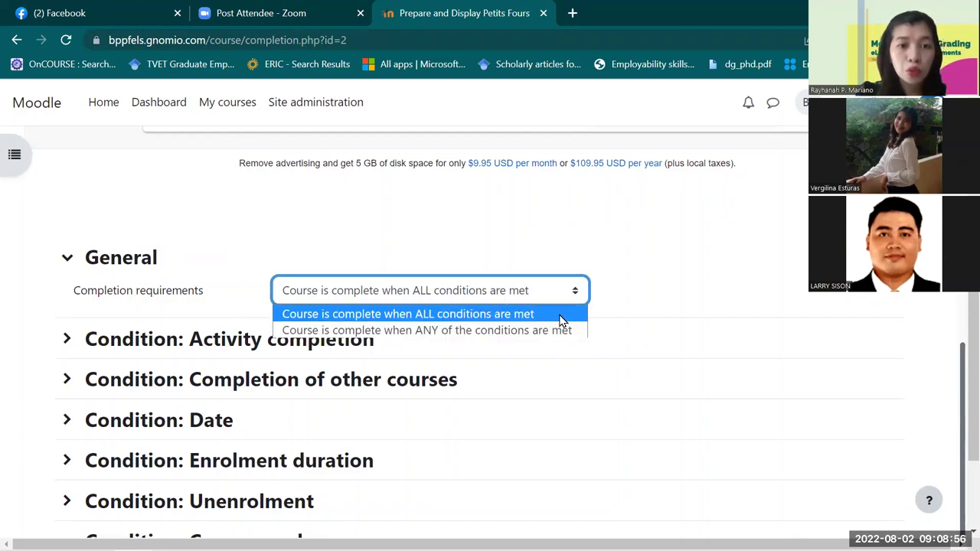
click(560, 320)
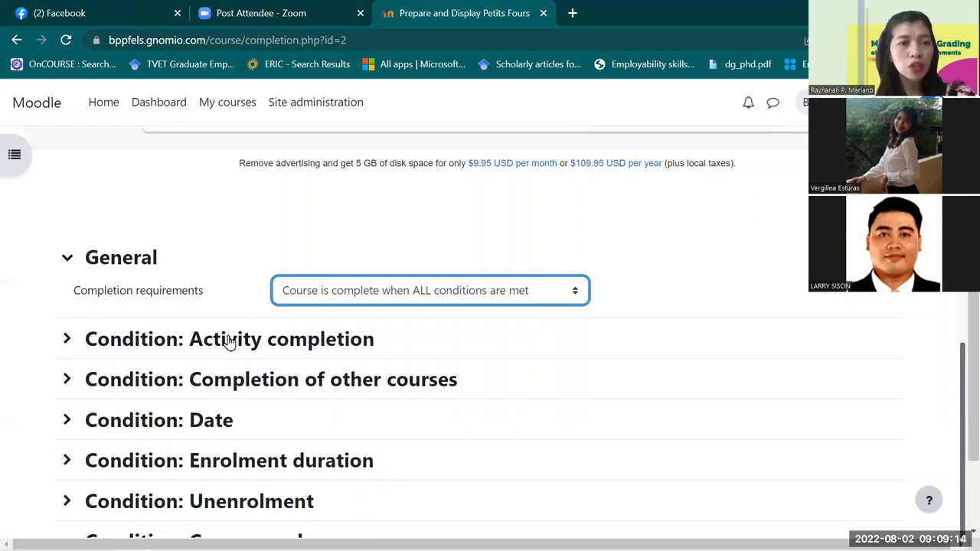
Expand the Activity completion condition and select all of its listed activities.
click(68, 342)
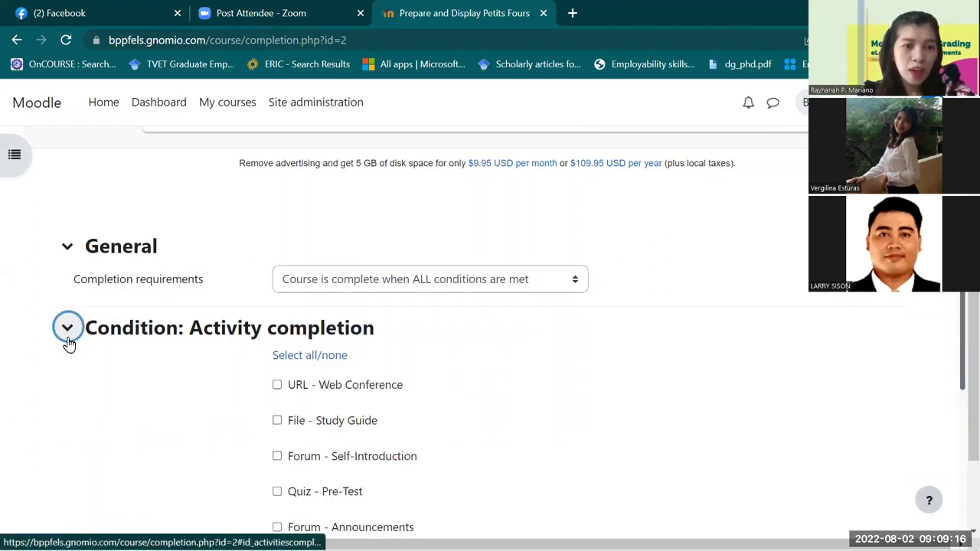
scroll(68, 344, down, 2)
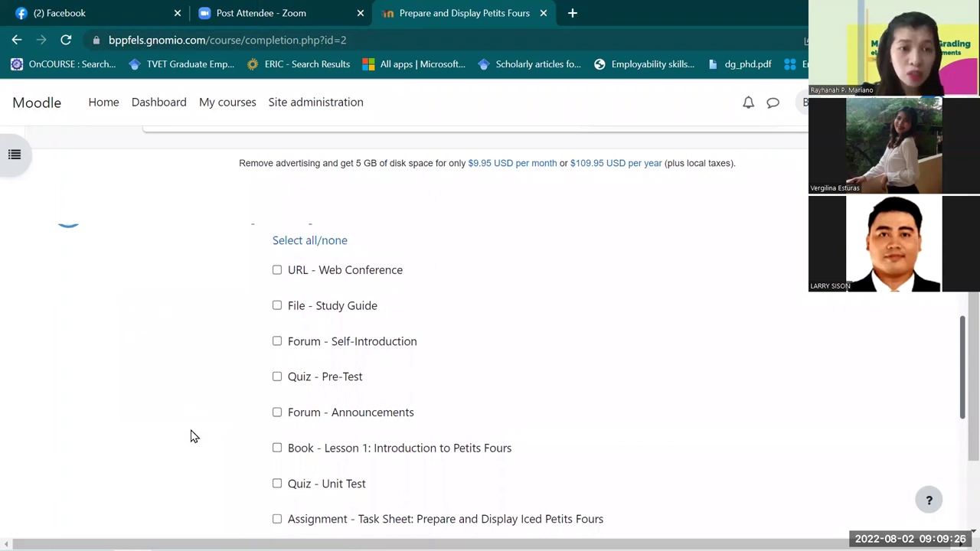
scroll(192, 437, down, 3)
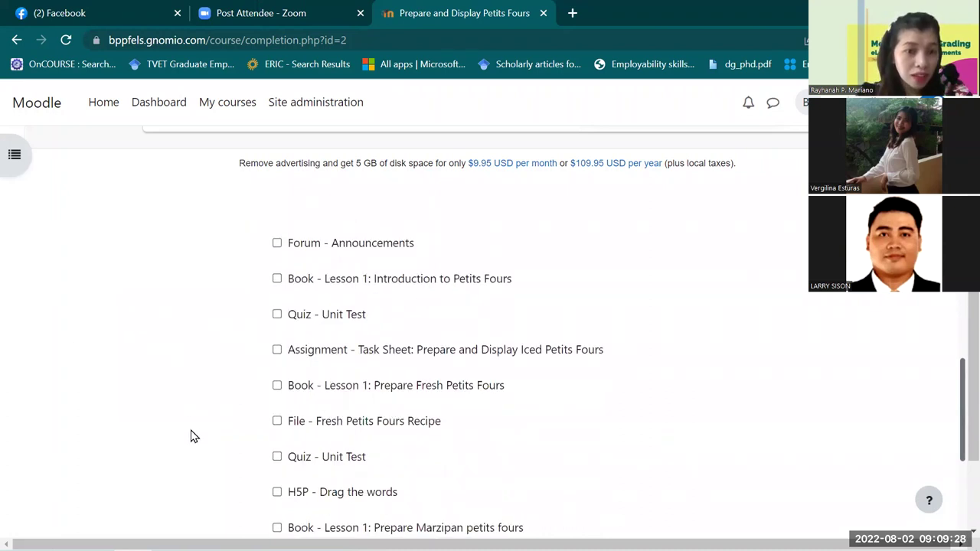
scroll(193, 436, down, 3)
scroll(193, 437, up, 5)
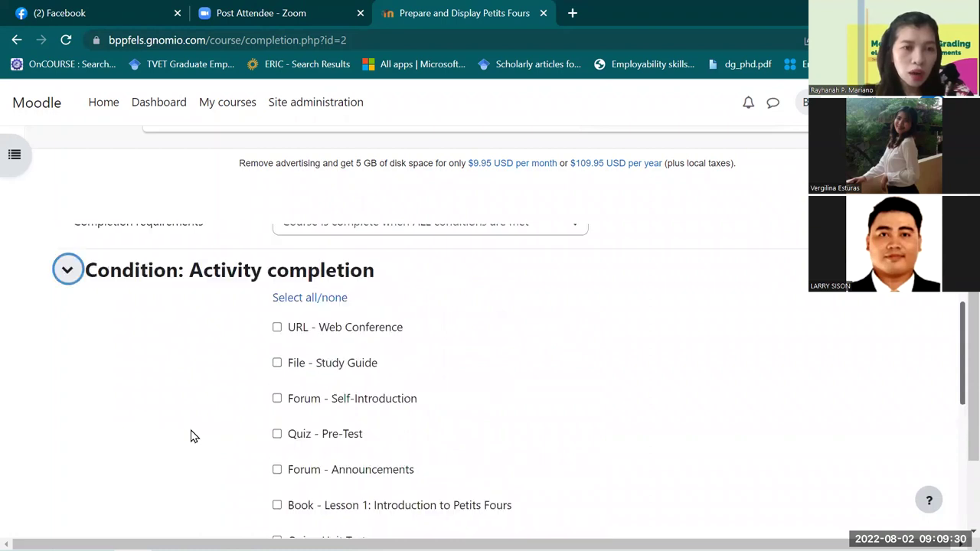
scroll(193, 436, down, 1)
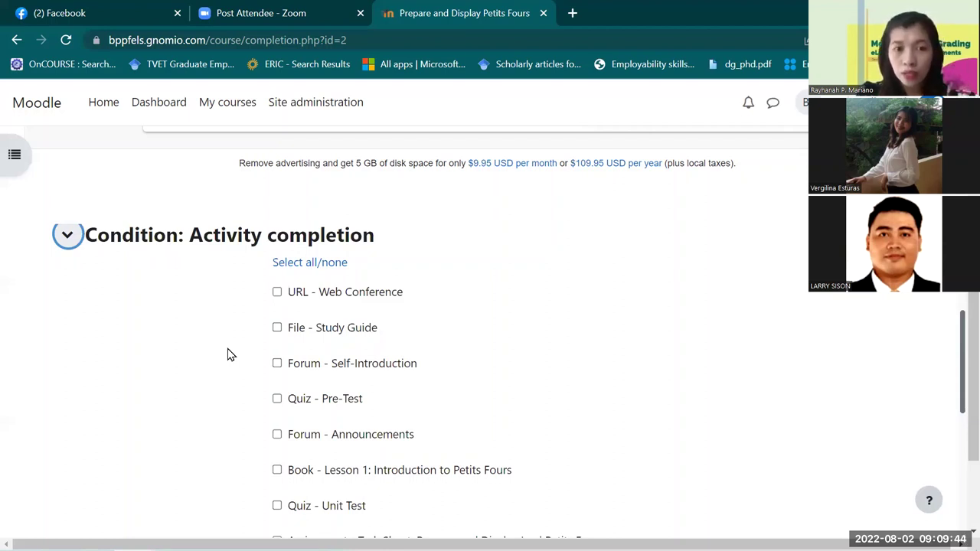
click(283, 264)
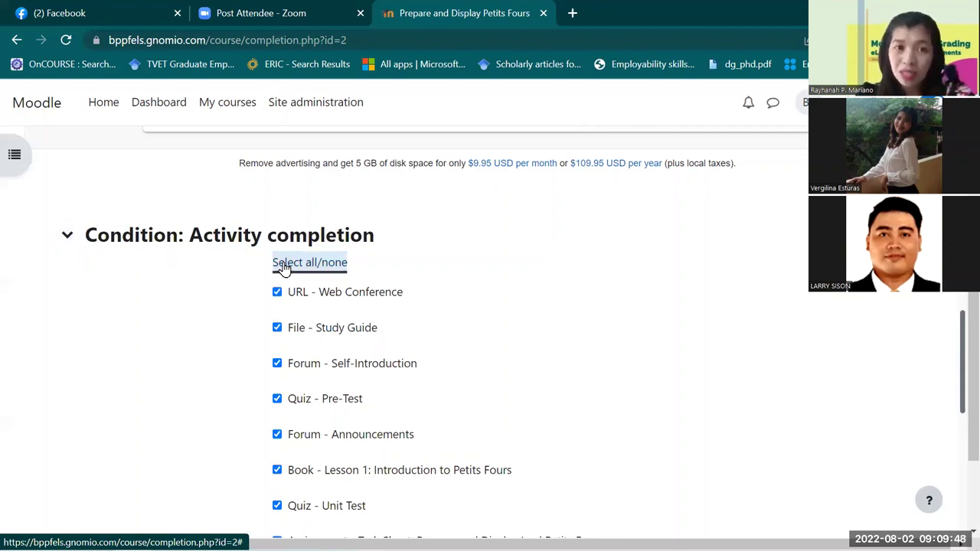
Disable the Course grade condition and enable it again.
scroll(373, 341, down, 2)
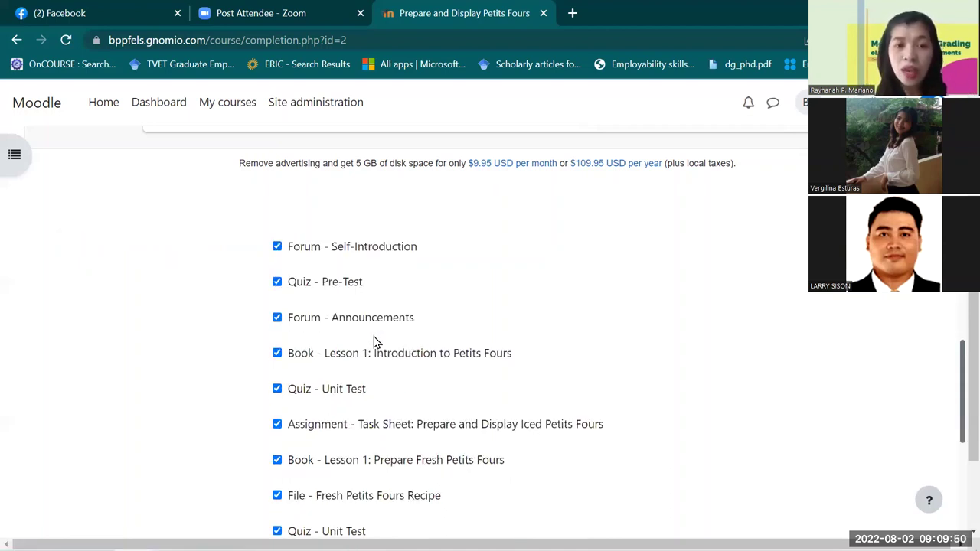
scroll(374, 341, down, 8)
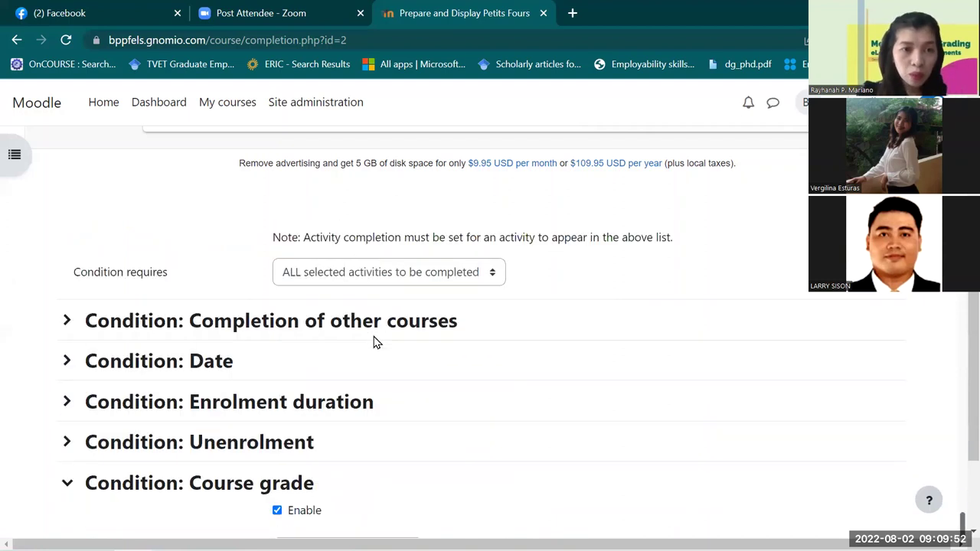
scroll(375, 342, up, 1)
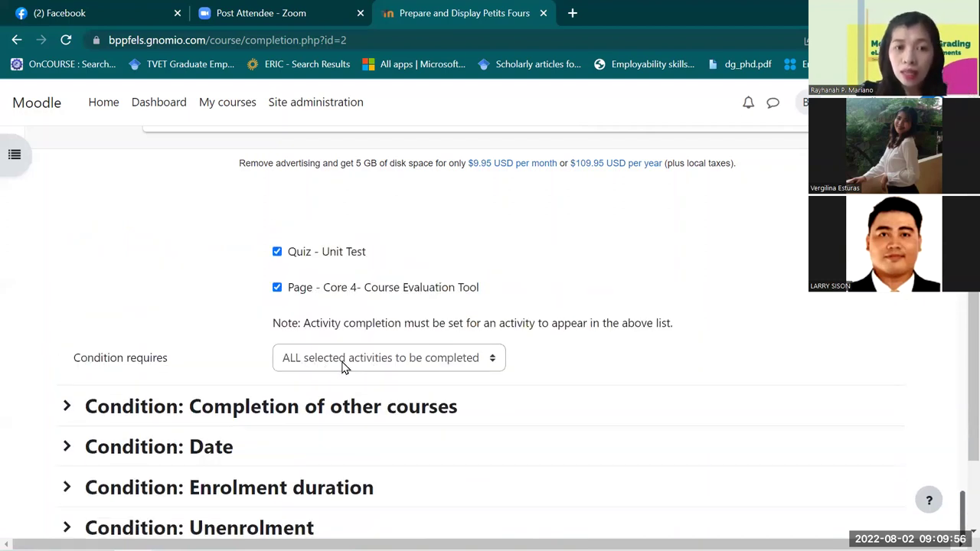
scroll(411, 383, down, 2)
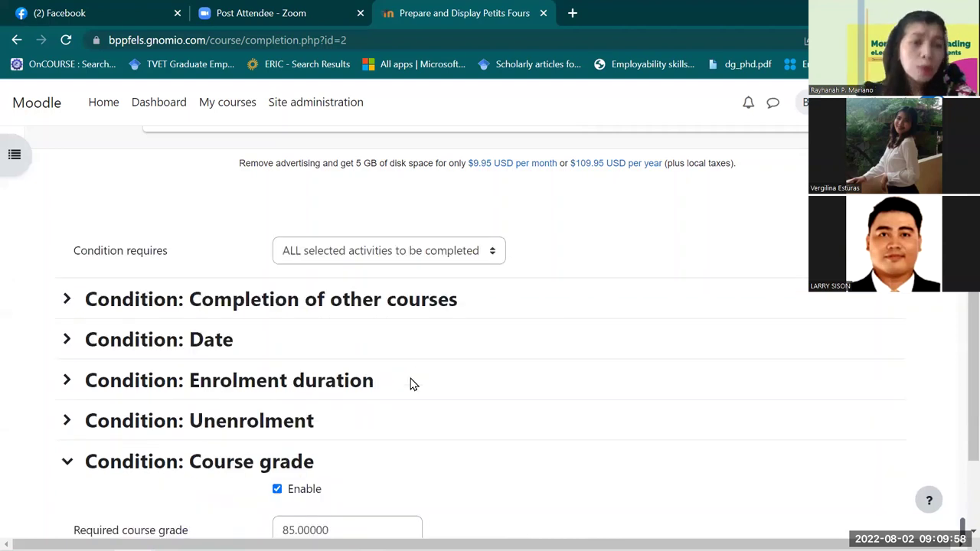
scroll(409, 380, down, 2)
scroll(411, 378, down, 1)
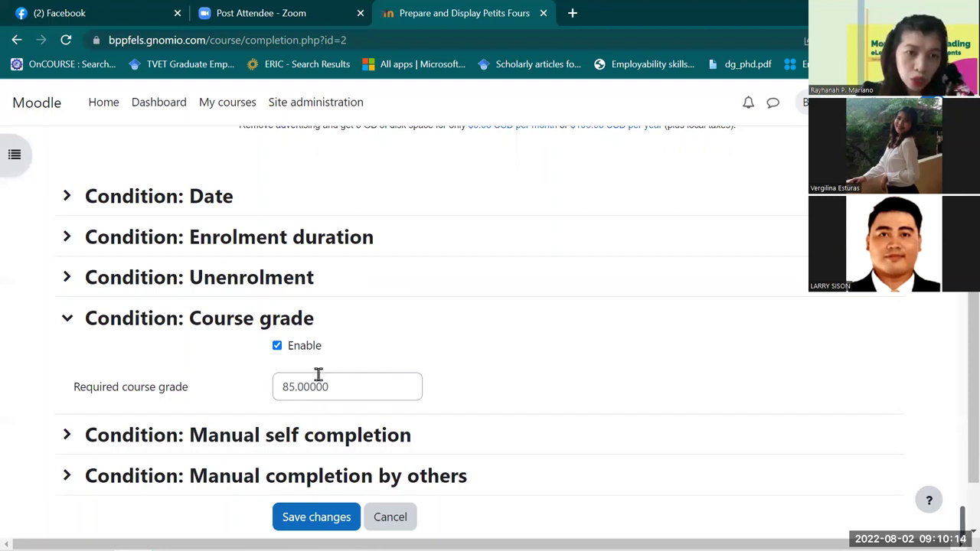
click(277, 349)
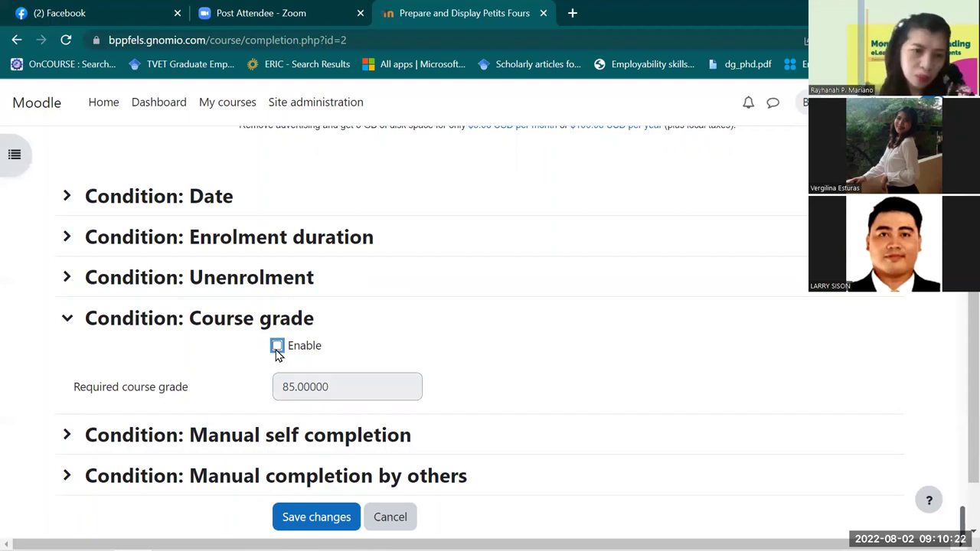
click(277, 346)
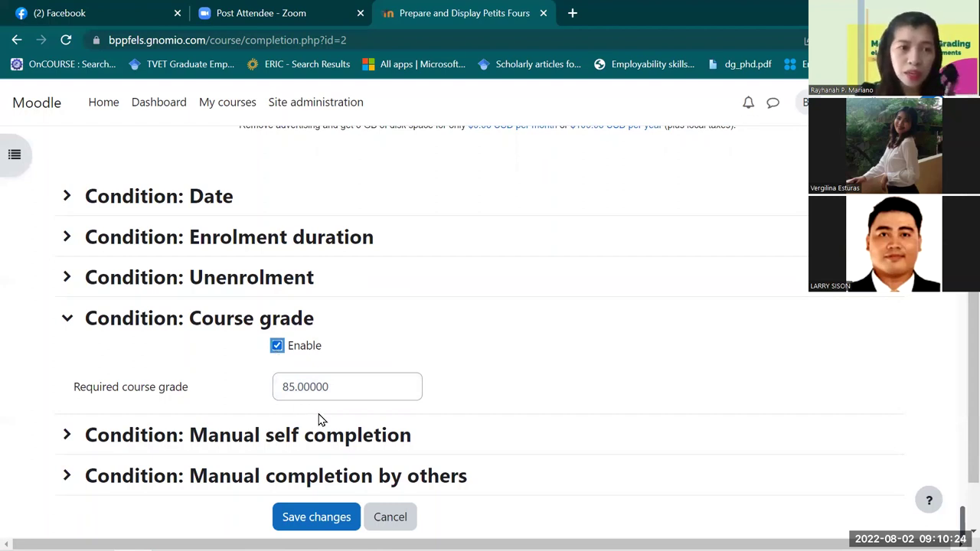
Check the selected activities and completion conditions, and save the course completion settings.
scroll(333, 412, down, 1)
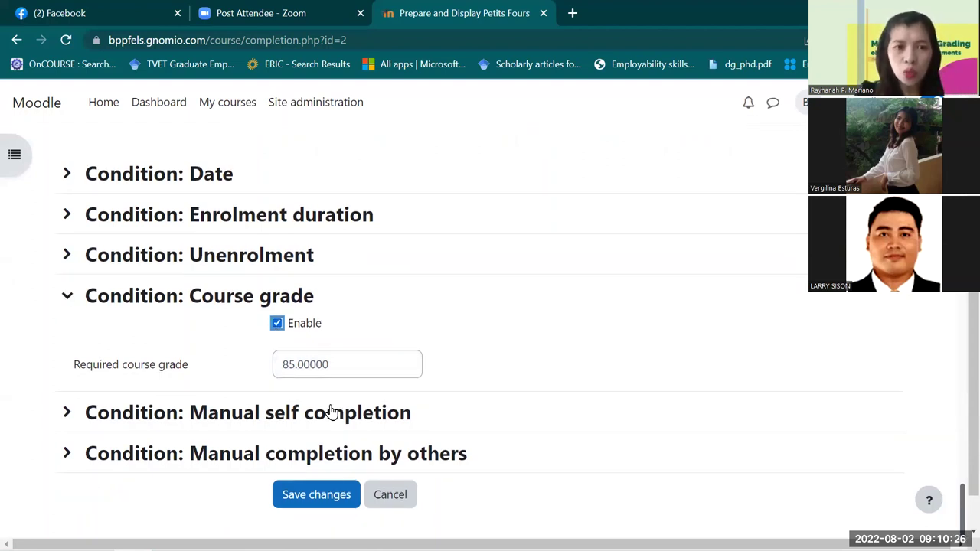
scroll(331, 412, up, 3)
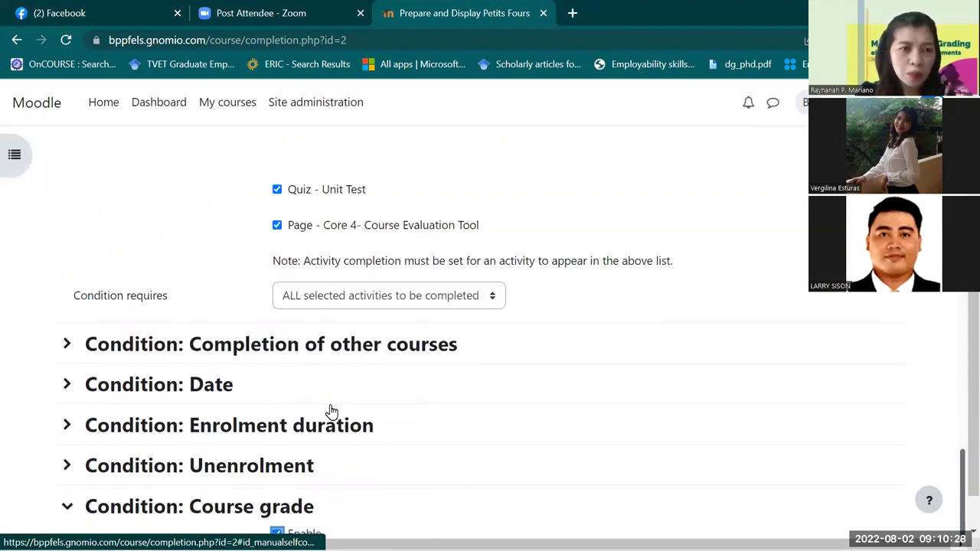
scroll(333, 412, up, 5)
scroll(333, 412, down, 1)
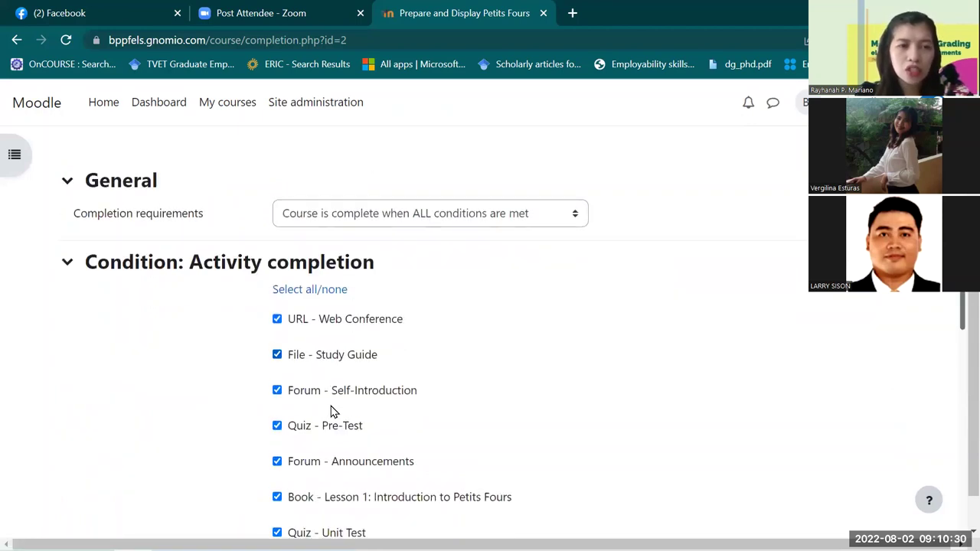
scroll(333, 412, down, 1)
scroll(331, 412, down, 7)
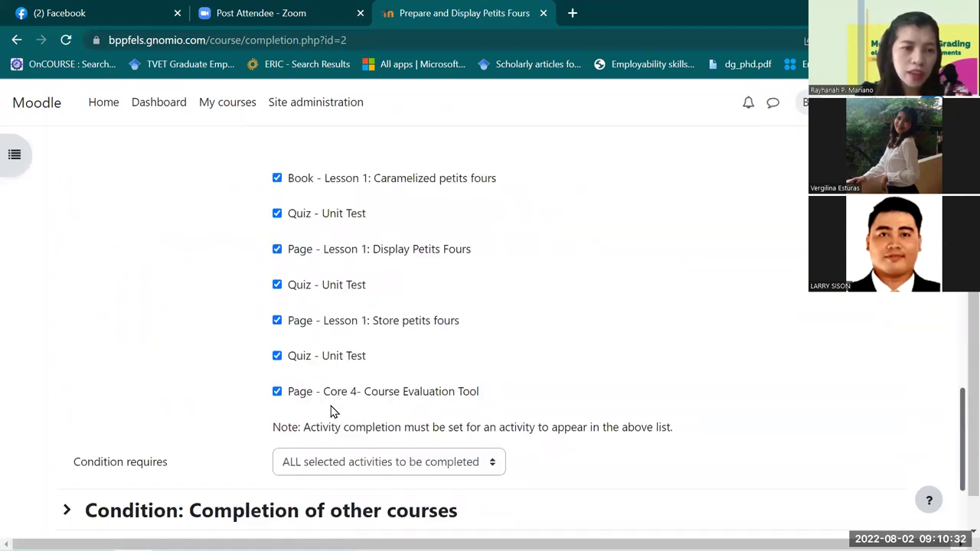
scroll(333, 411, down, 5)
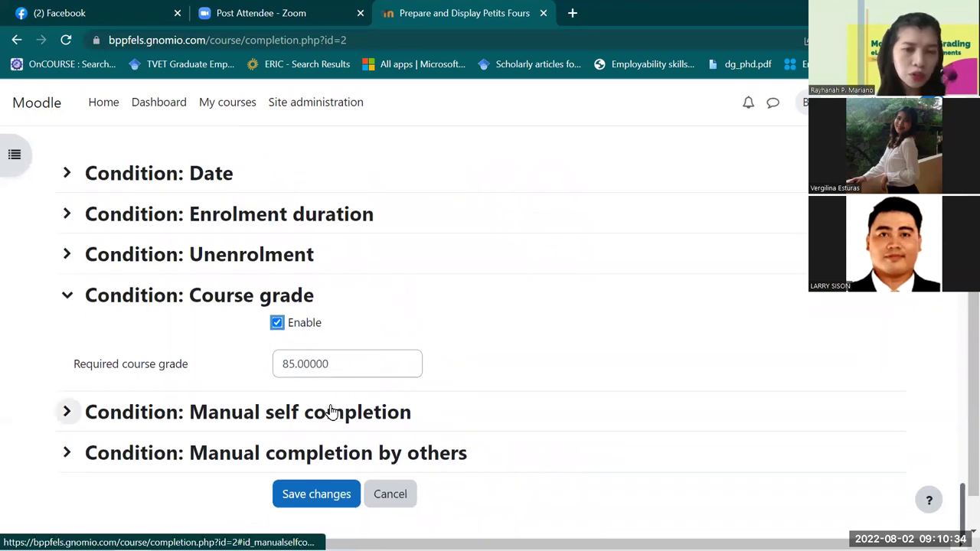
scroll(329, 412, down, 1)
scroll(329, 456, down, 1)
click(329, 459)
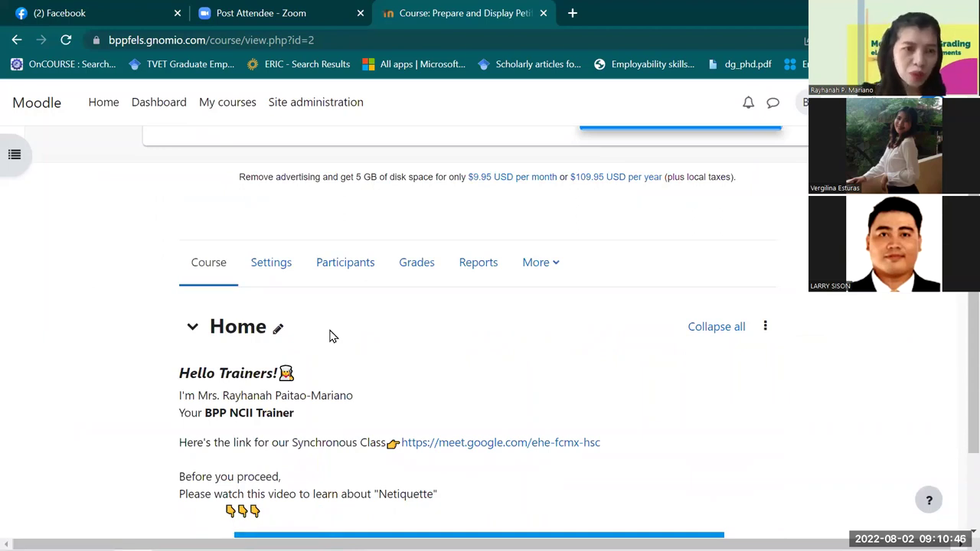
Examine the completion requirements of the Home section's activities and of the Unit 1 lesson and test on the course page.
scroll(332, 337, down, 1)
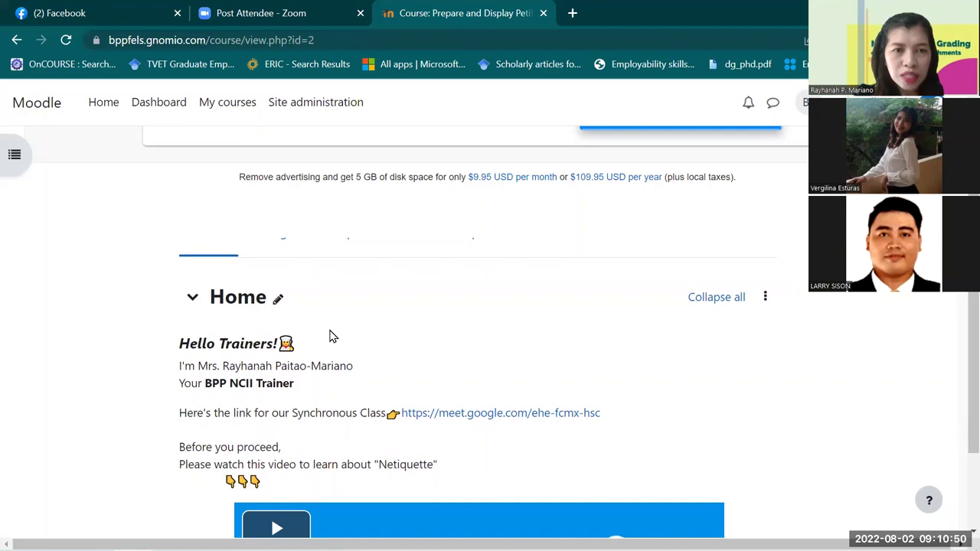
scroll(303, 307, up, 3)
scroll(276, 284, down, 1)
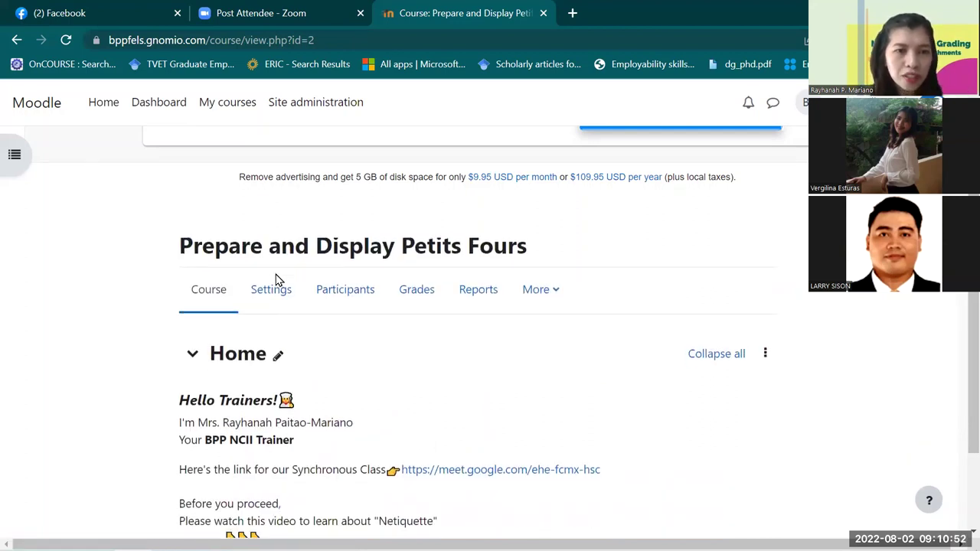
scroll(277, 281, down, 1)
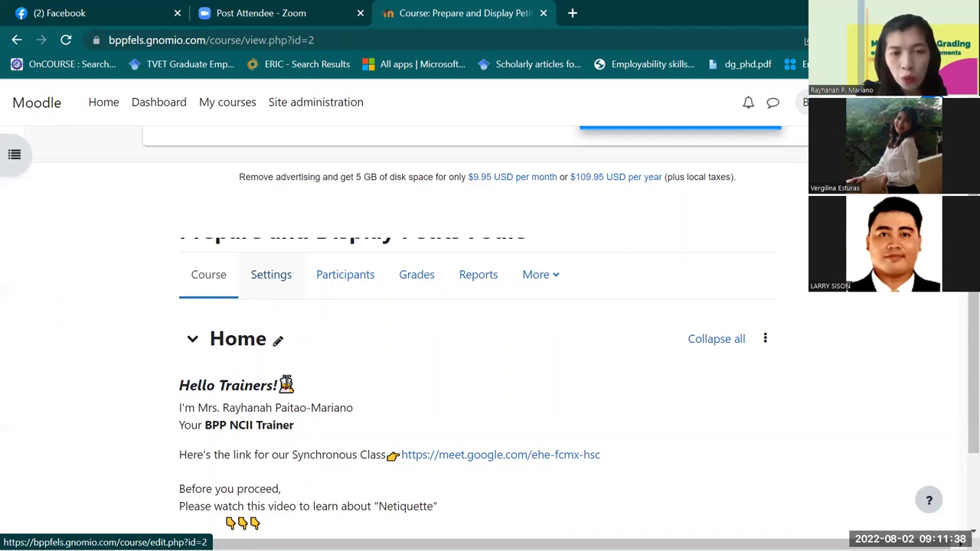
scroll(285, 384, down, 1)
scroll(288, 389, down, 6)
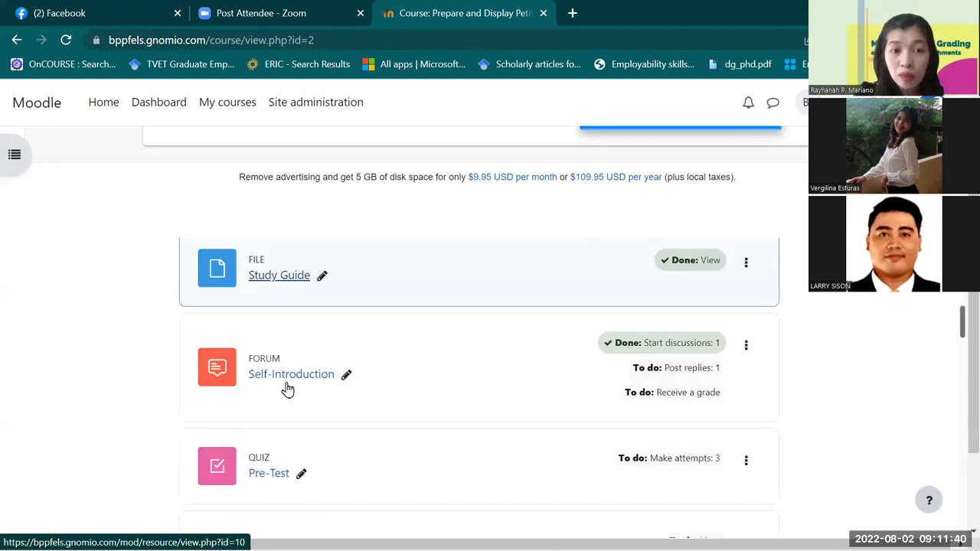
scroll(288, 390, down, 1)
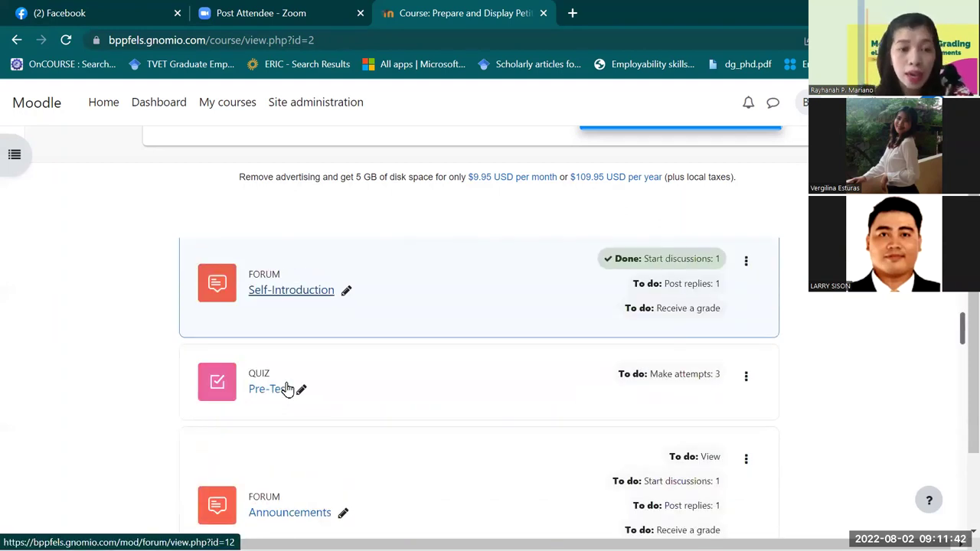
scroll(287, 389, up, 3)
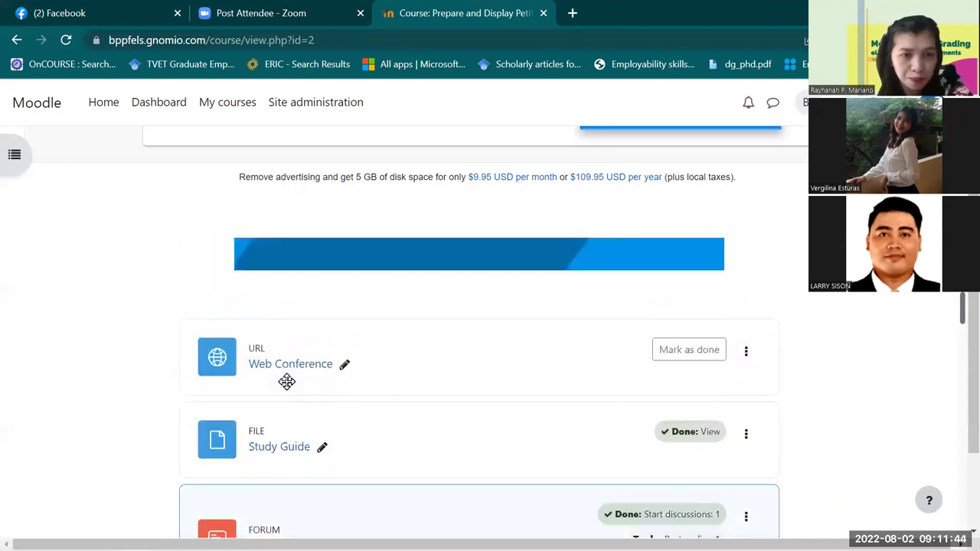
scroll(288, 389, down, 5)
scroll(287, 389, down, 1)
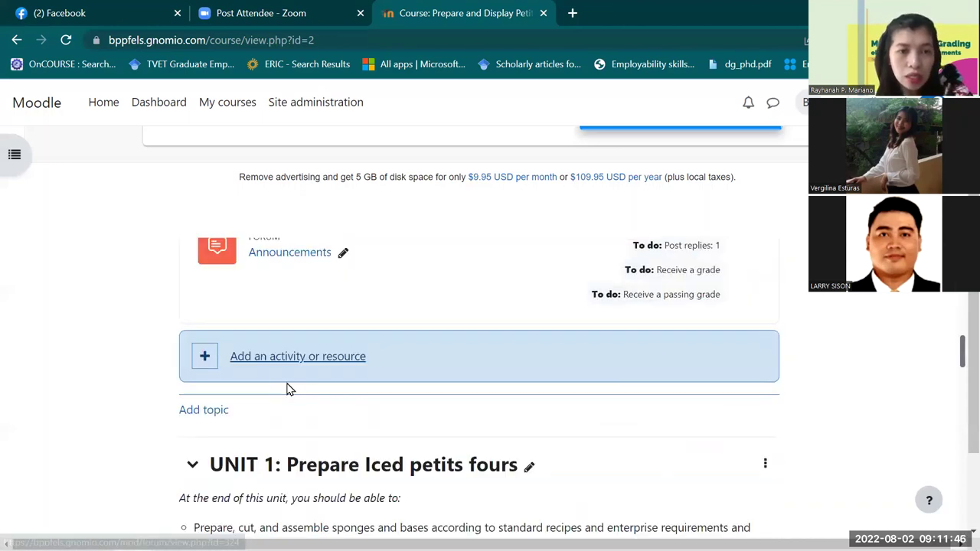
scroll(287, 389, down, 4)
scroll(285, 357, down, 1)
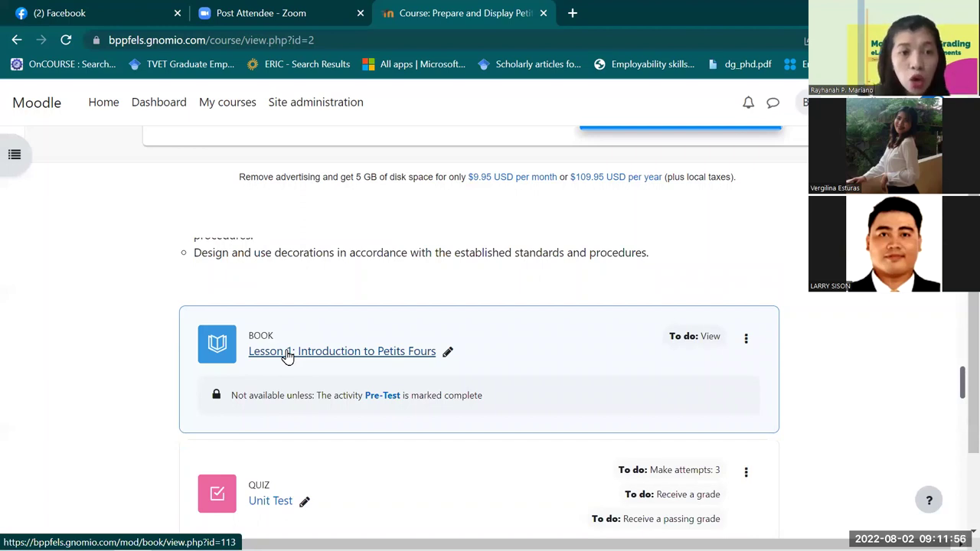
Open the settings of the Lesson 1: Introduction to Petits Fours book and expand its Activity completion section.
click(287, 353)
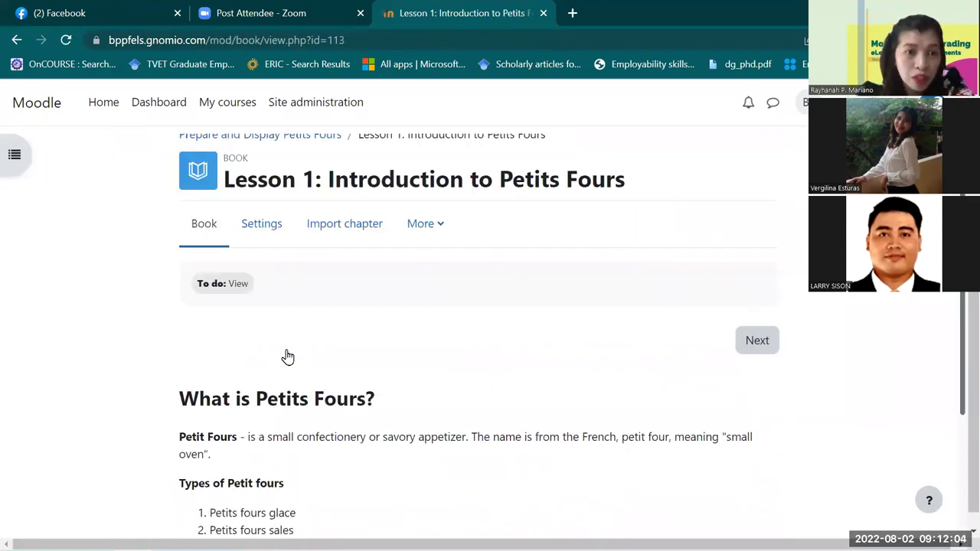
scroll(287, 356, down, 1)
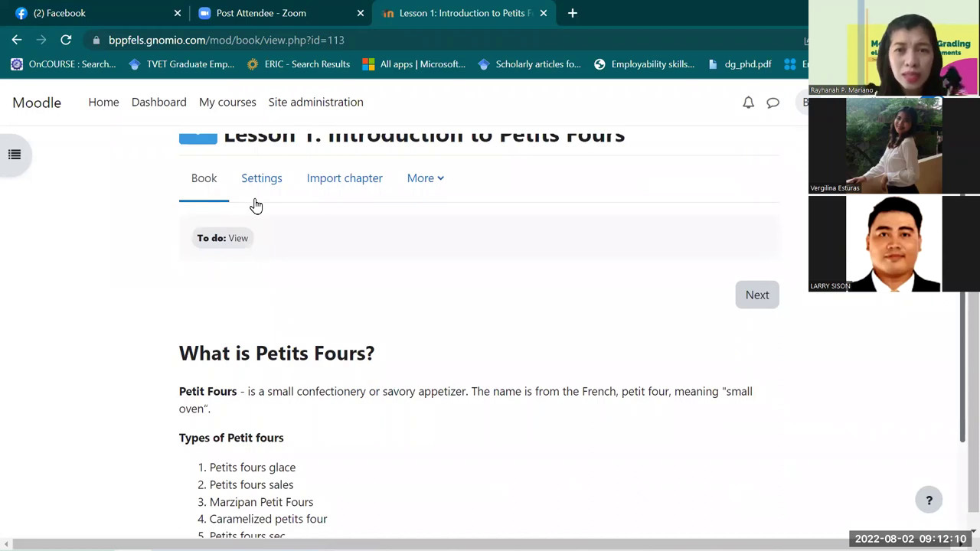
scroll(256, 205, up, 1)
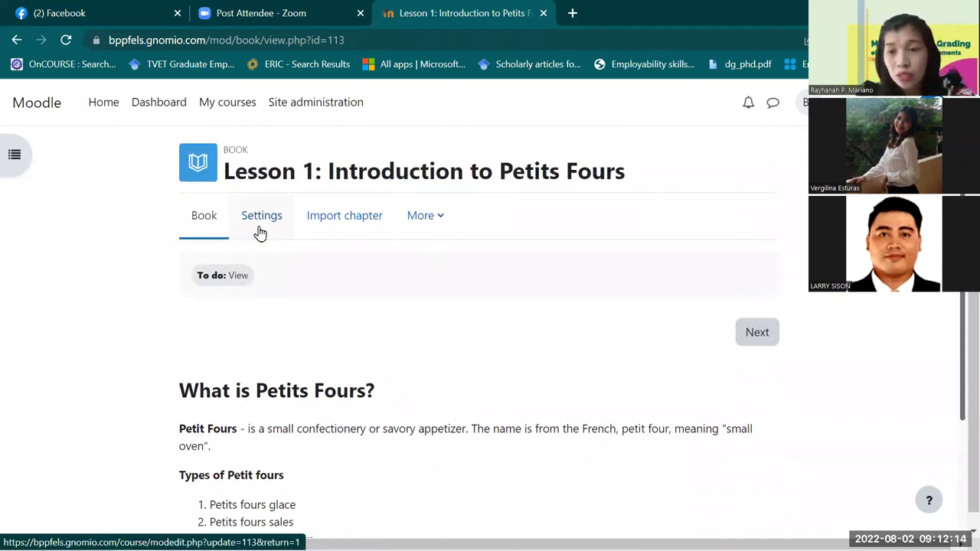
click(260, 233)
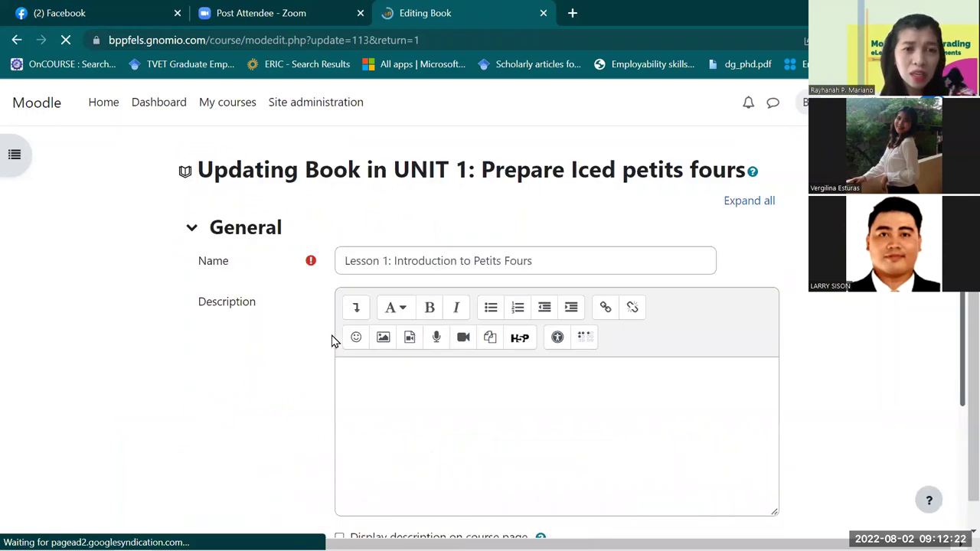
scroll(332, 340, down, 3)
scroll(332, 341, down, 3)
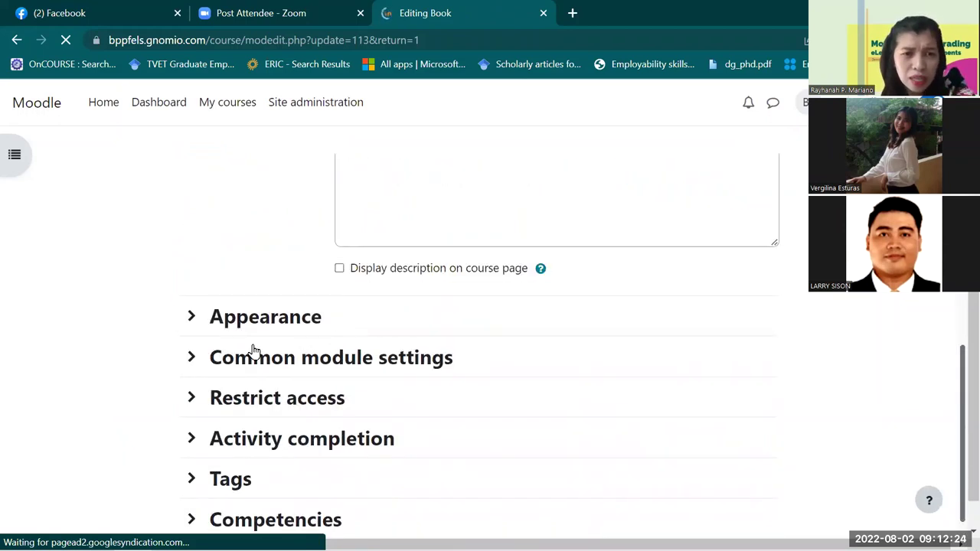
click(193, 360)
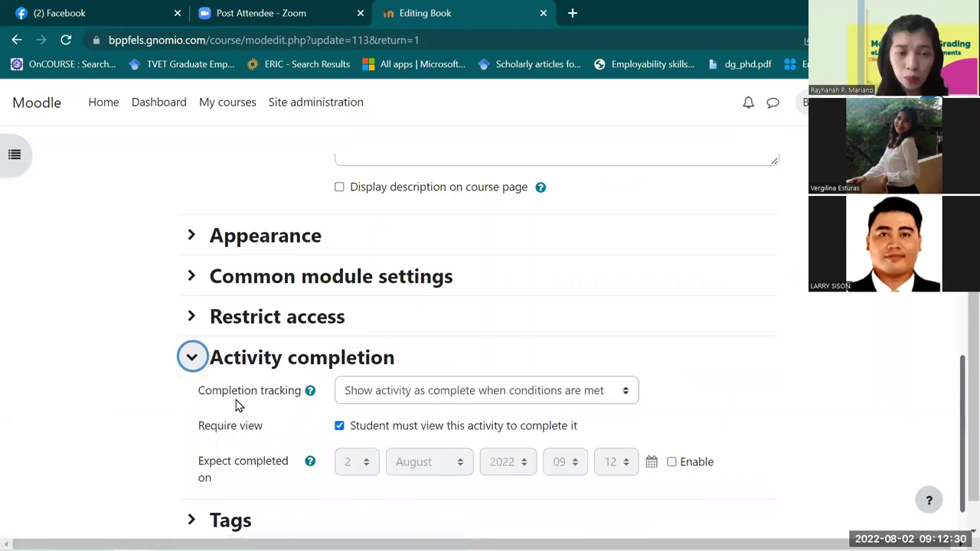
Choose "Show activity as complete when conditions are met" as the book's completion tracking, then save and display the book.
click(628, 393)
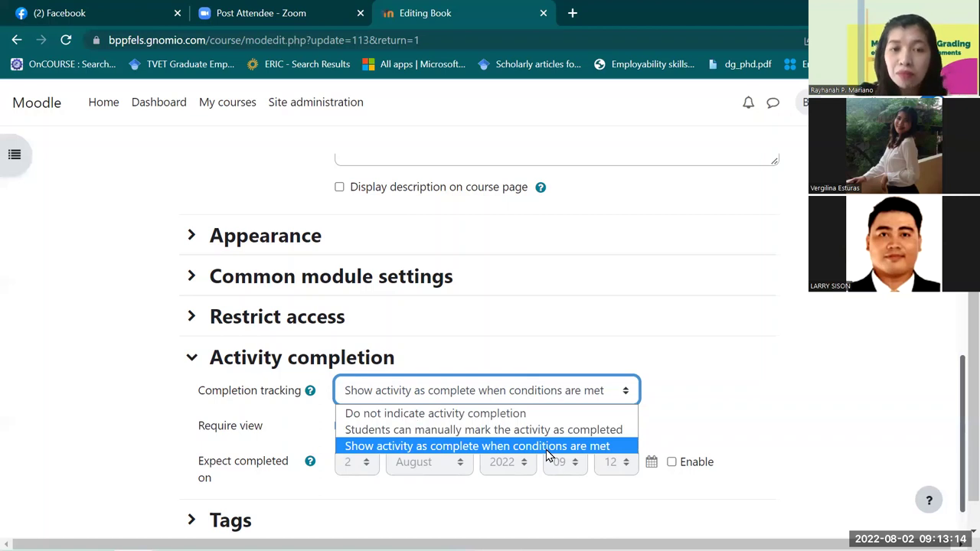
click(547, 447)
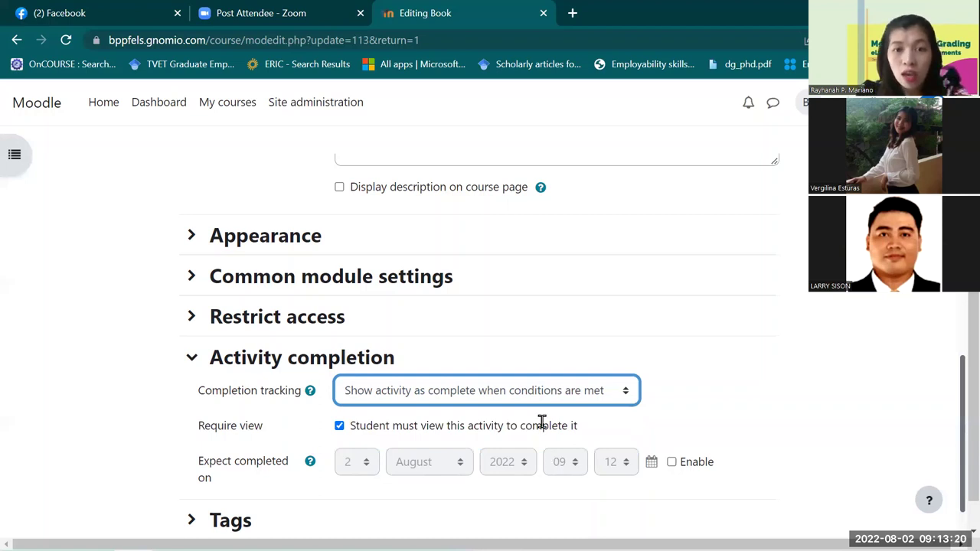
scroll(543, 412, down, 1)
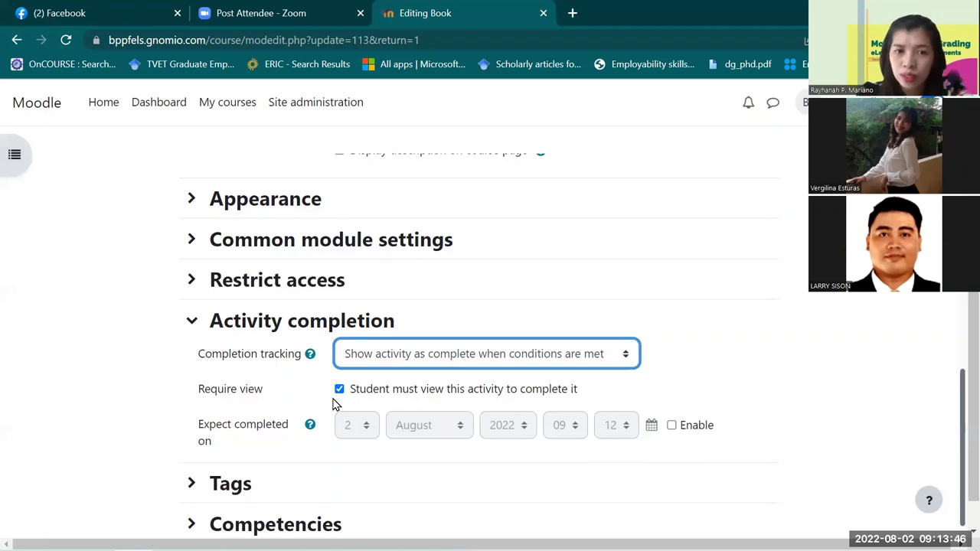
scroll(334, 405, down, 2)
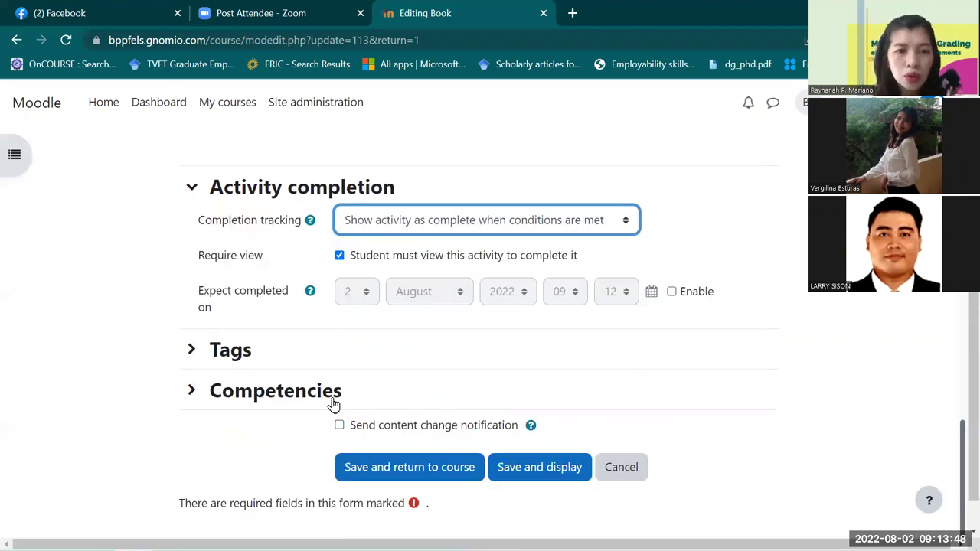
click(527, 469)
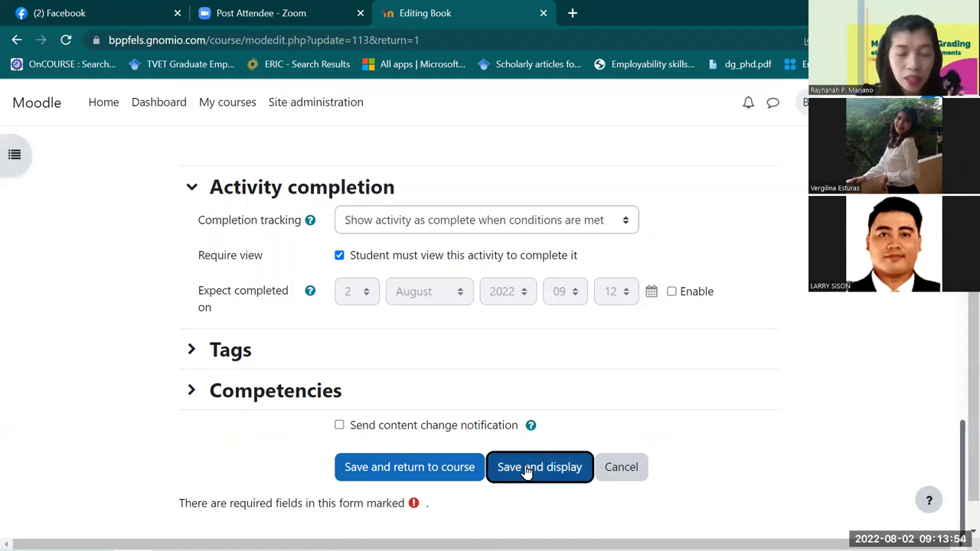
click(527, 472)
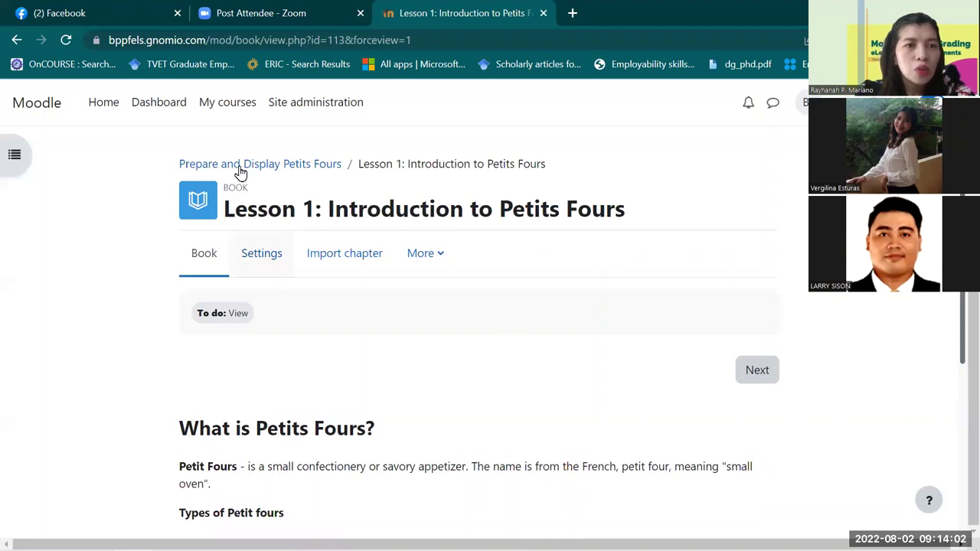
Return to the Prepare and Display Petits Fours course and open the settings of the Self-Introduction forum.
click(240, 167)
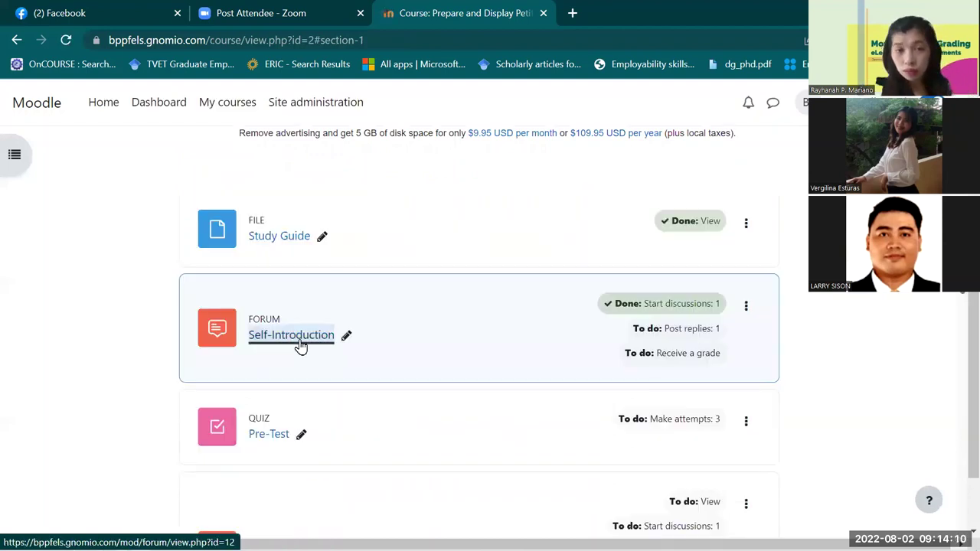
click(301, 346)
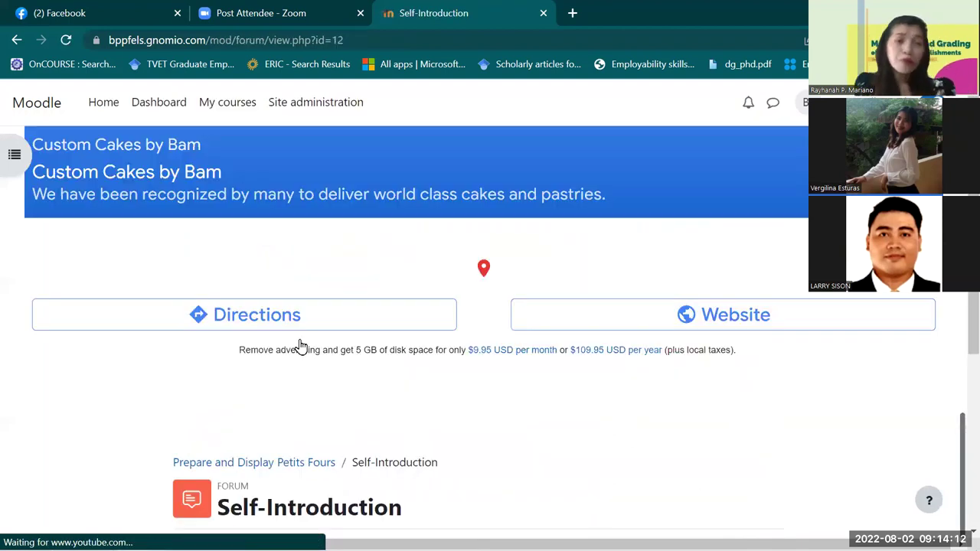
right_click(300, 346)
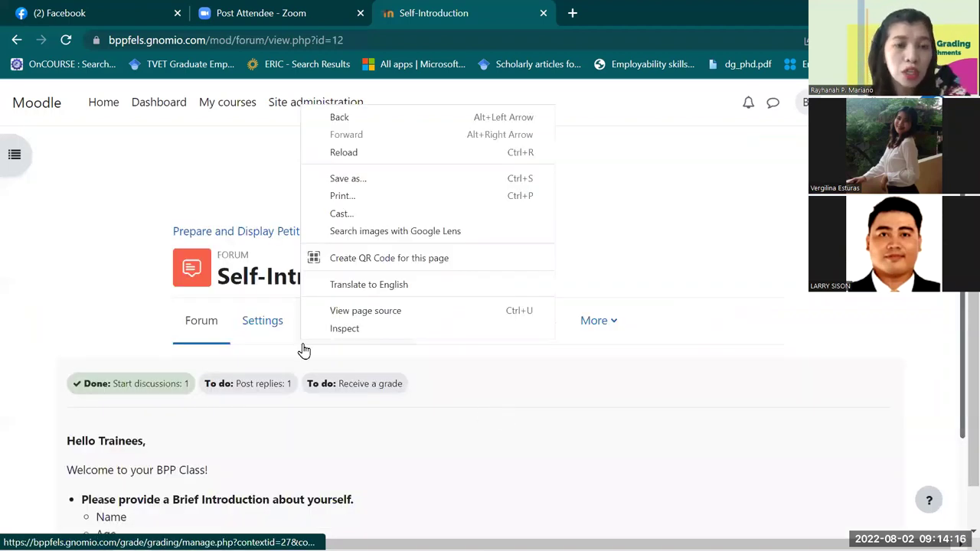
click(251, 326)
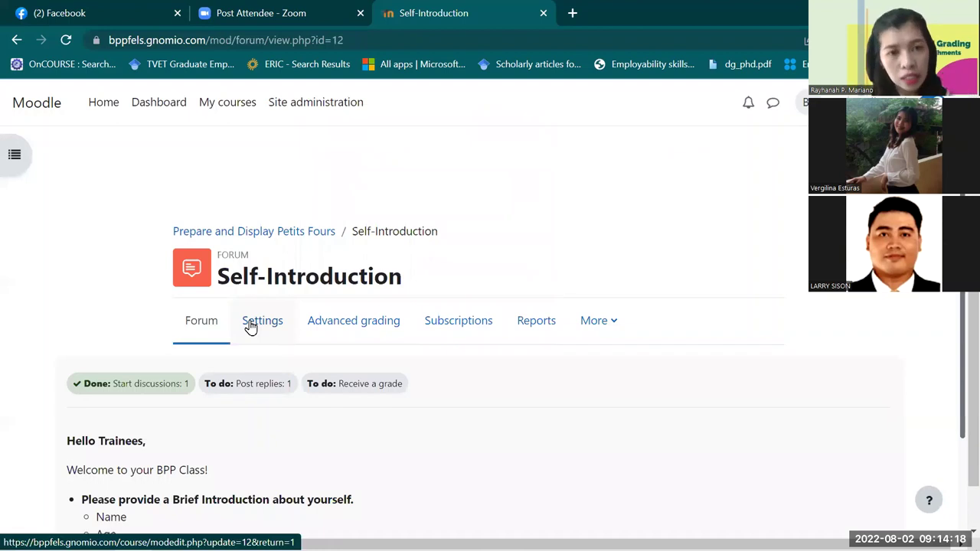
click(251, 326)
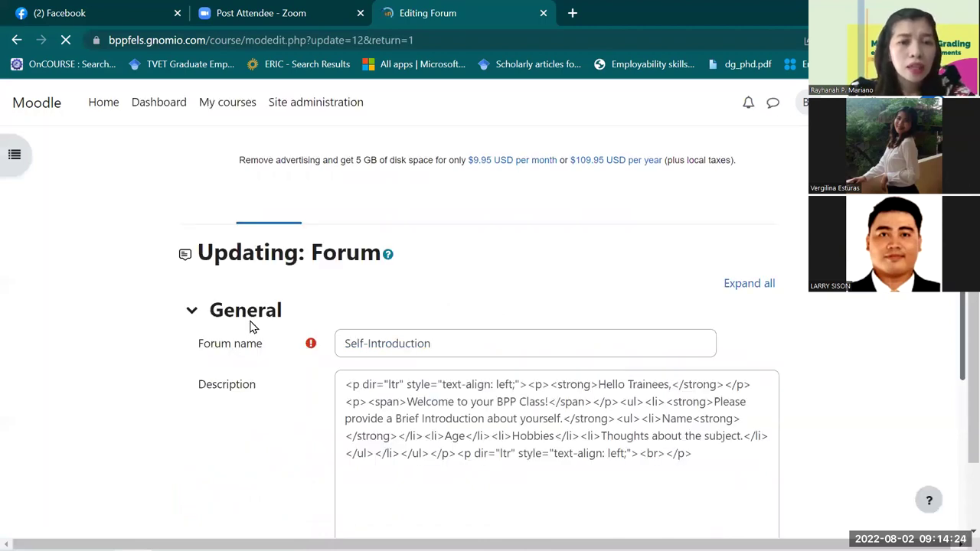
Expand the forum's Activity completion section and review its view, grade, post, discussion and reply requirements.
scroll(251, 328, down, 5)
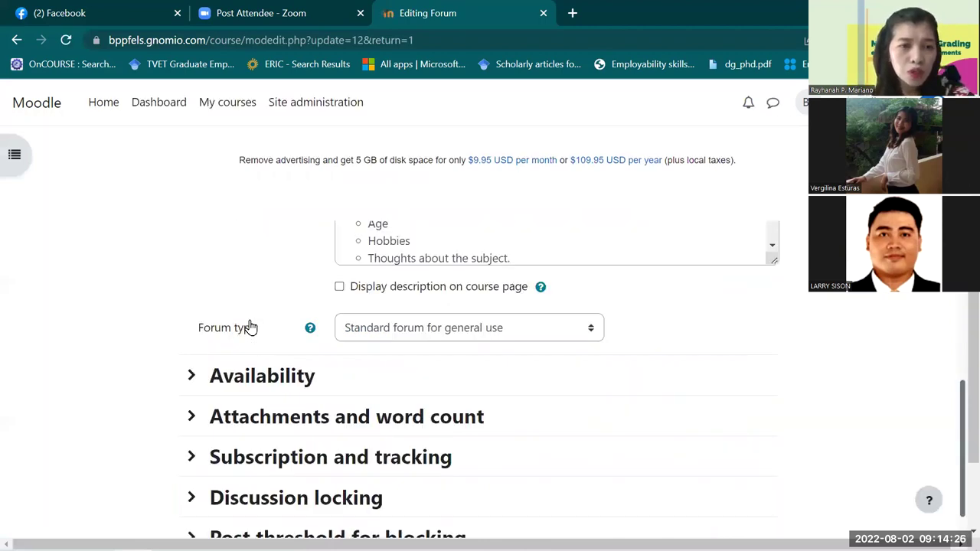
scroll(251, 327, down, 5)
scroll(249, 328, up, 2)
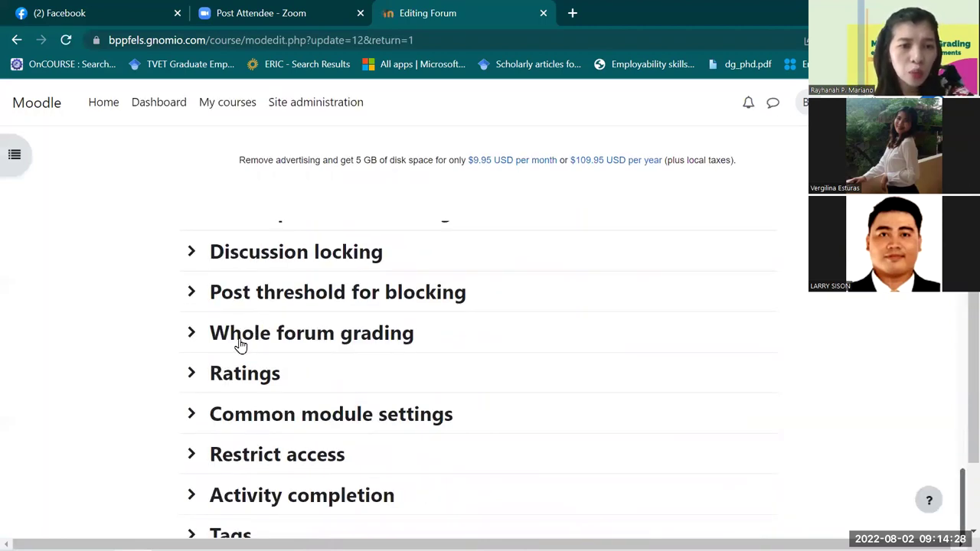
scroll(197, 387, down, 2)
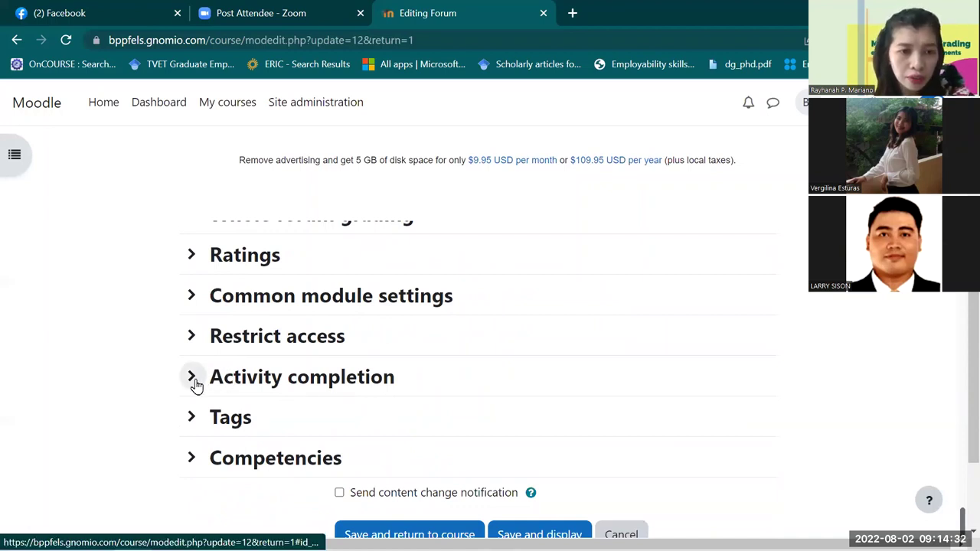
click(209, 386)
scroll(236, 391, down, 2)
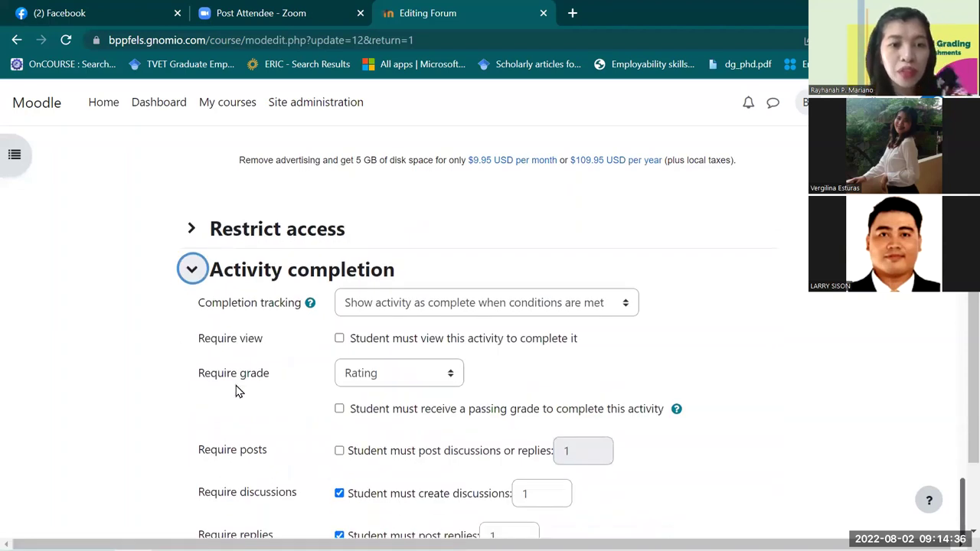
scroll(236, 390, down, 3)
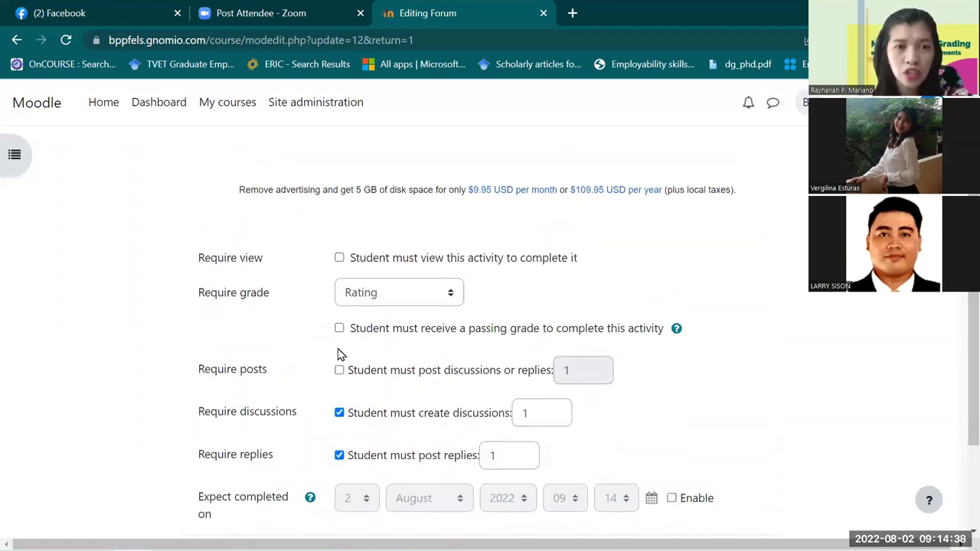
scroll(341, 355, up, 1)
scroll(342, 363, up, 1)
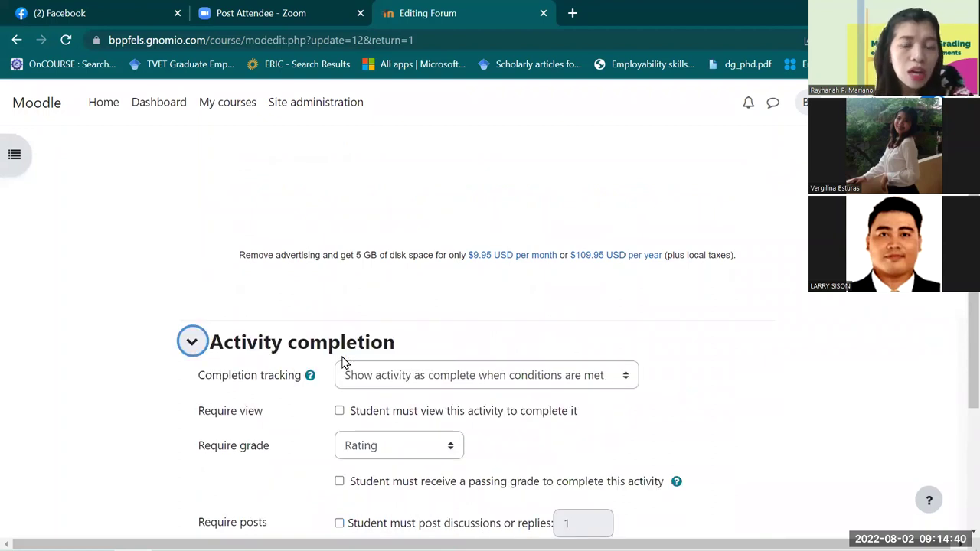
scroll(342, 362, down, 1)
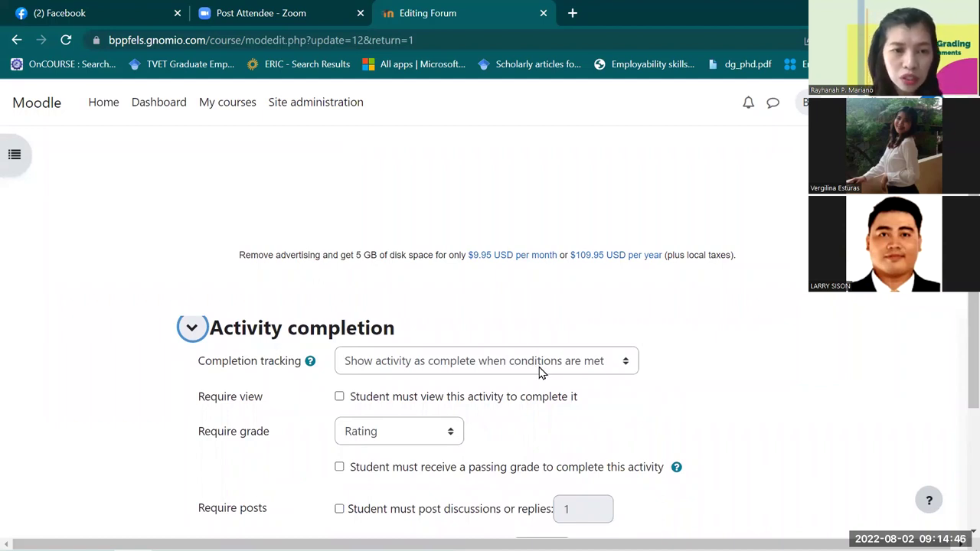
Choose "Show activity as complete when conditions are met" as the forum's completion tracking and check the conditions below it.
click(627, 366)
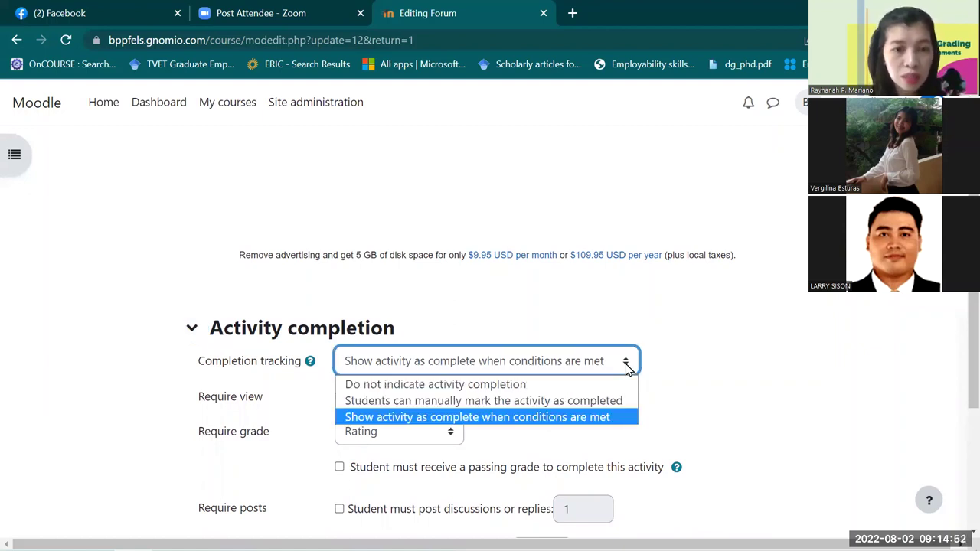
click(585, 417)
scroll(392, 385, down, 1)
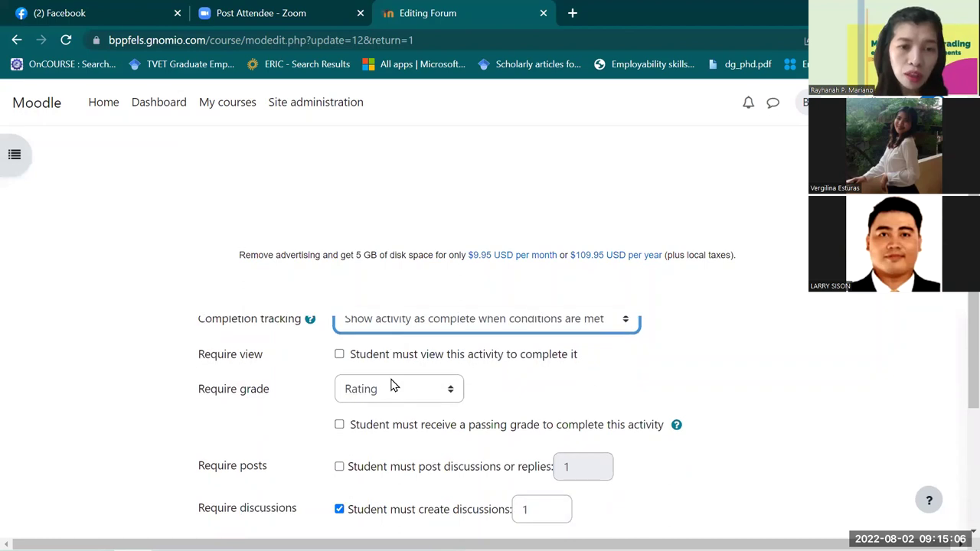
scroll(392, 386, down, 1)
scroll(394, 383, up, 2)
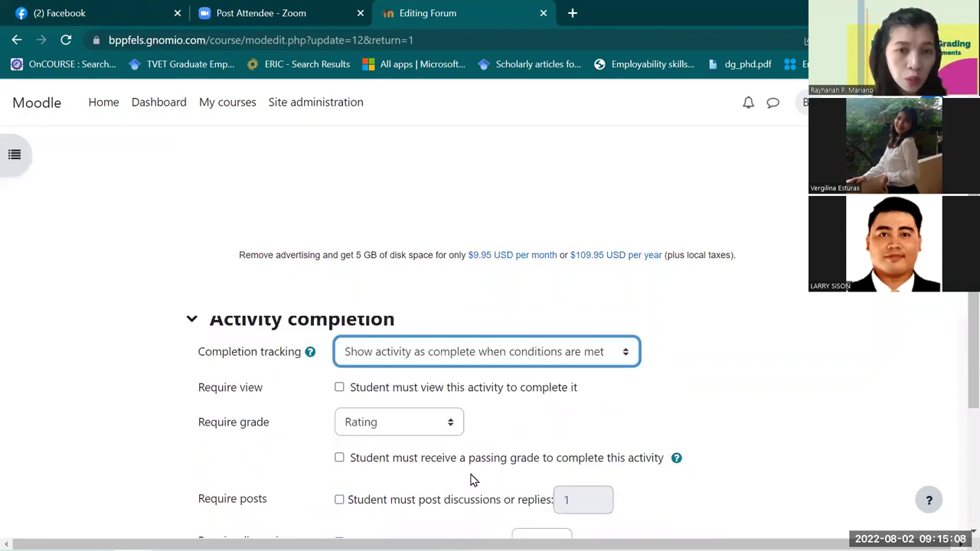
Require students to view the Self-Introduction forum for completion and choose Rating as its required grade.
scroll(471, 479, down, 1)
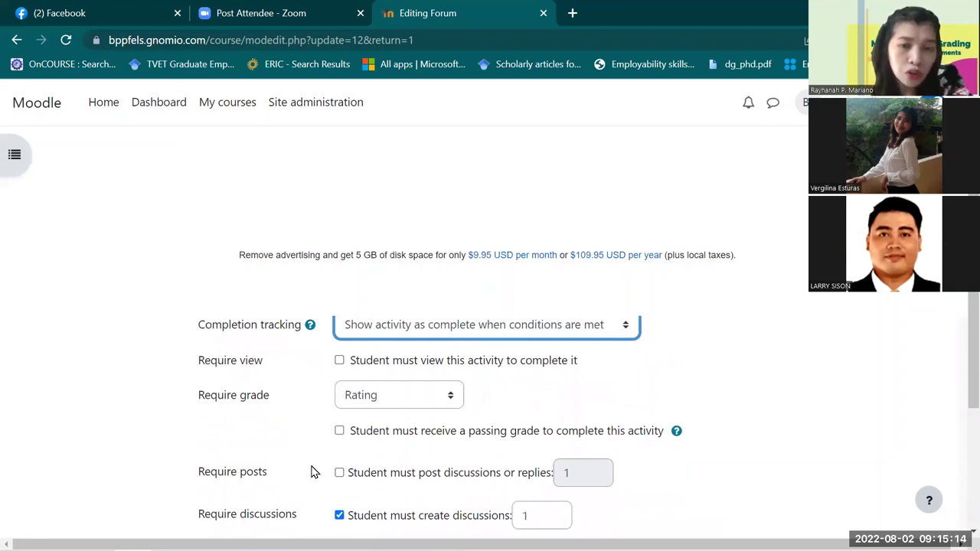
scroll(419, 354, up, 1)
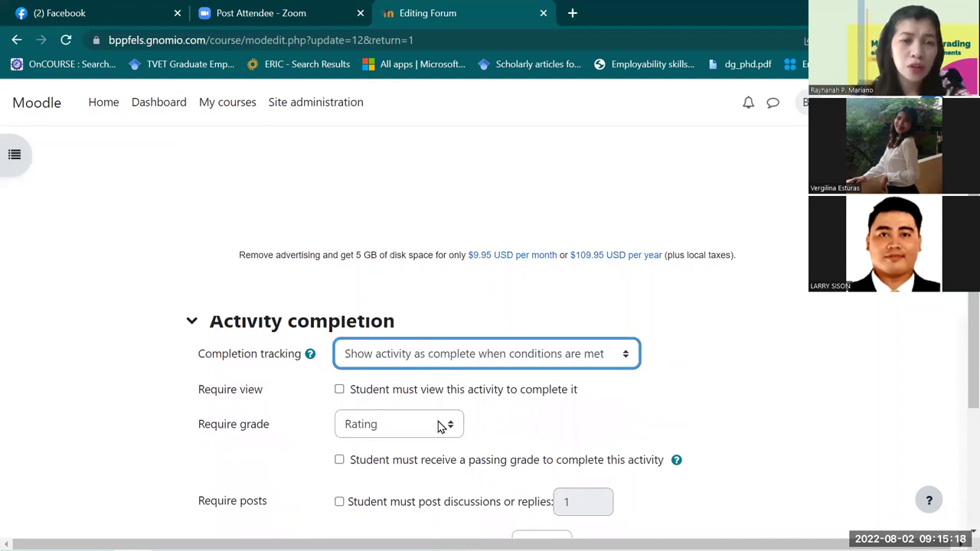
scroll(437, 383, down, 1)
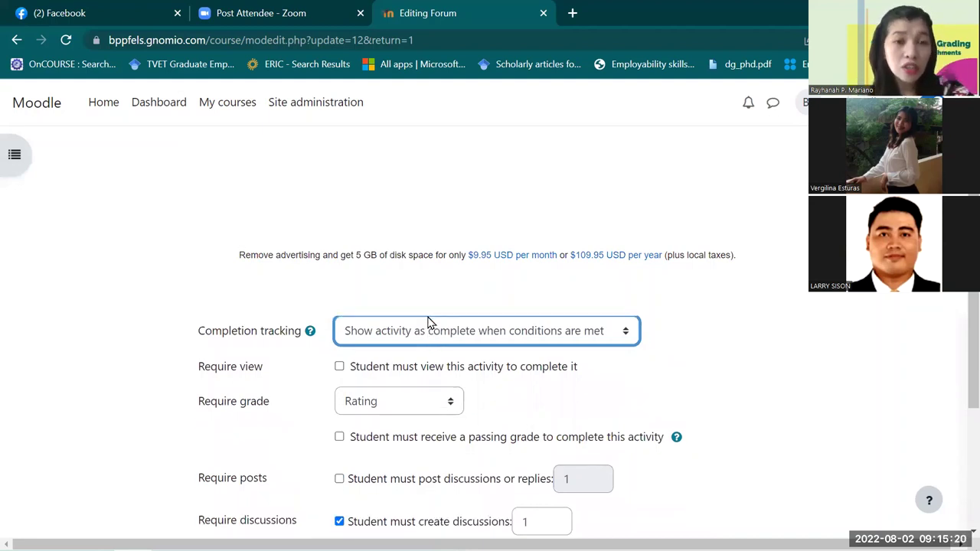
scroll(429, 260, down, 2)
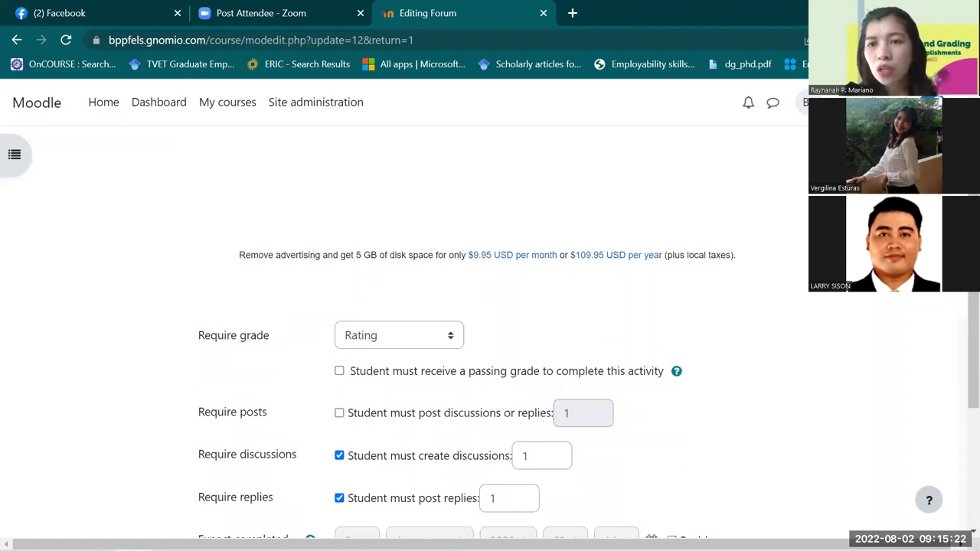
scroll(960, 317, up, 1)
scroll(960, 316, down, 4)
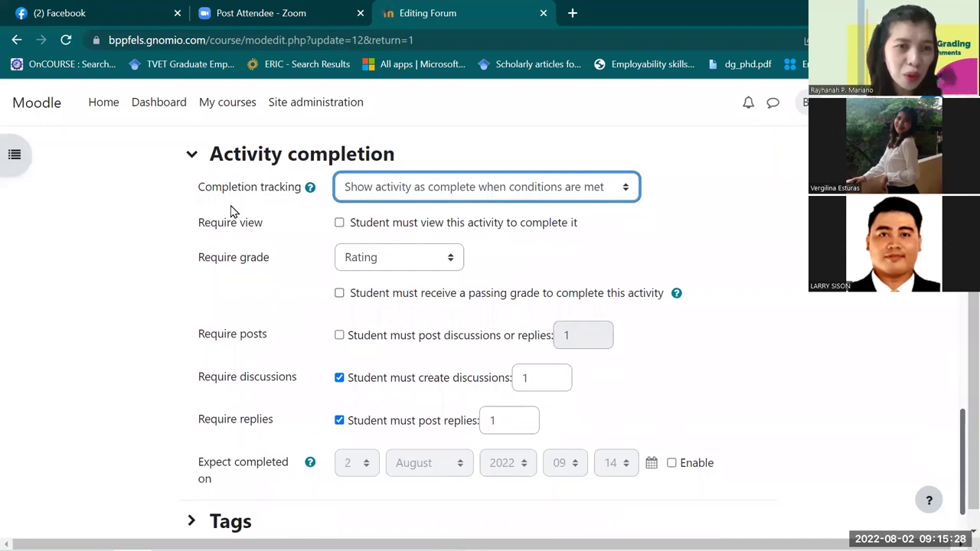
double_click(339, 223)
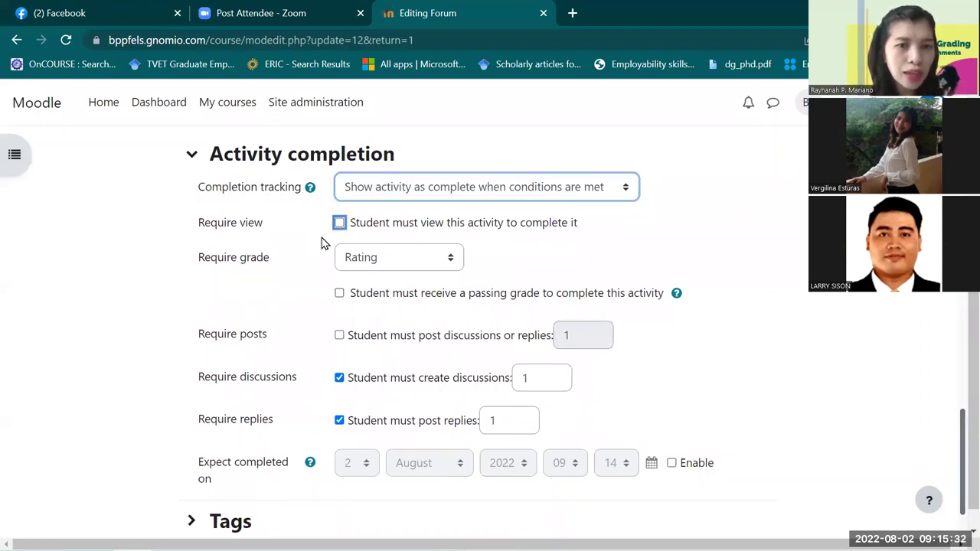
key(space)
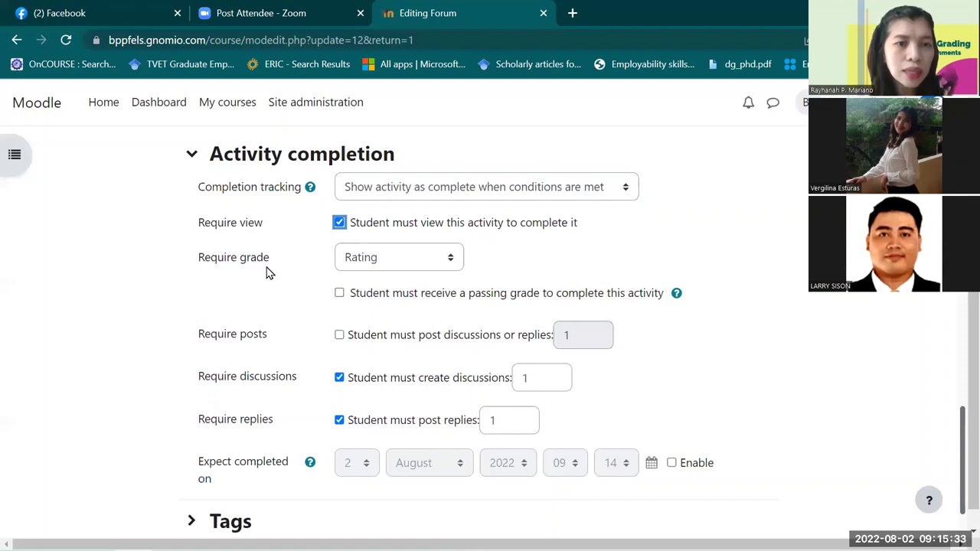
click(386, 274)
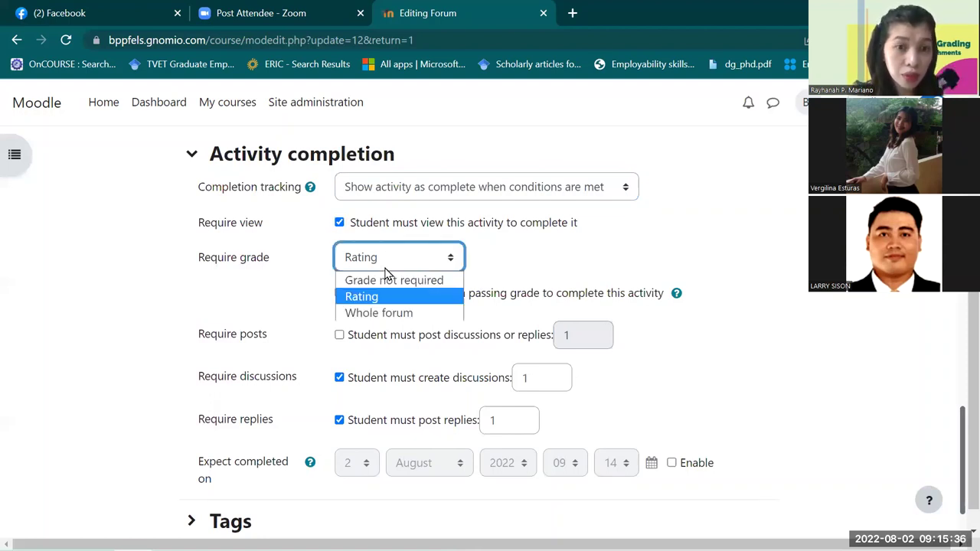
click(358, 295)
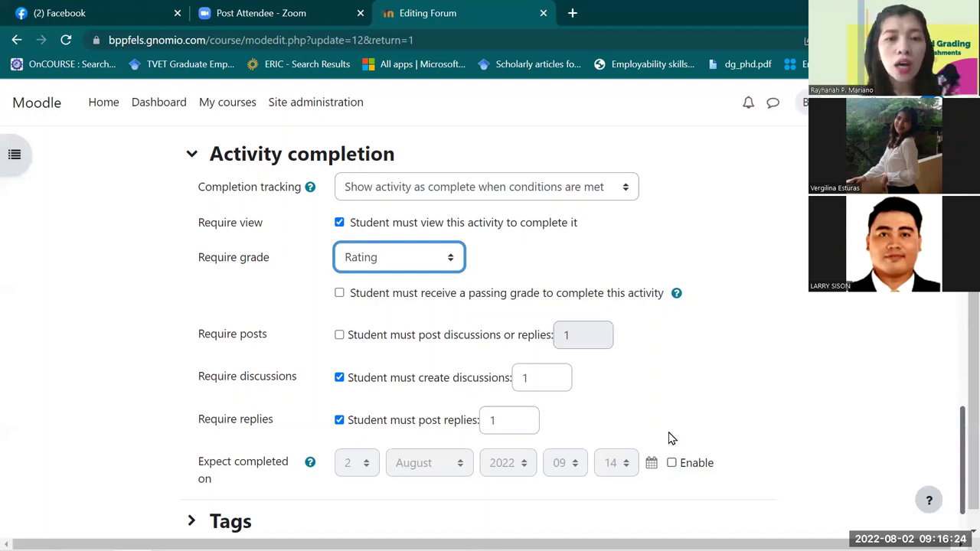
Save the forum's settings, display the forum and check its completion conditions.
scroll(669, 438, down, 1)
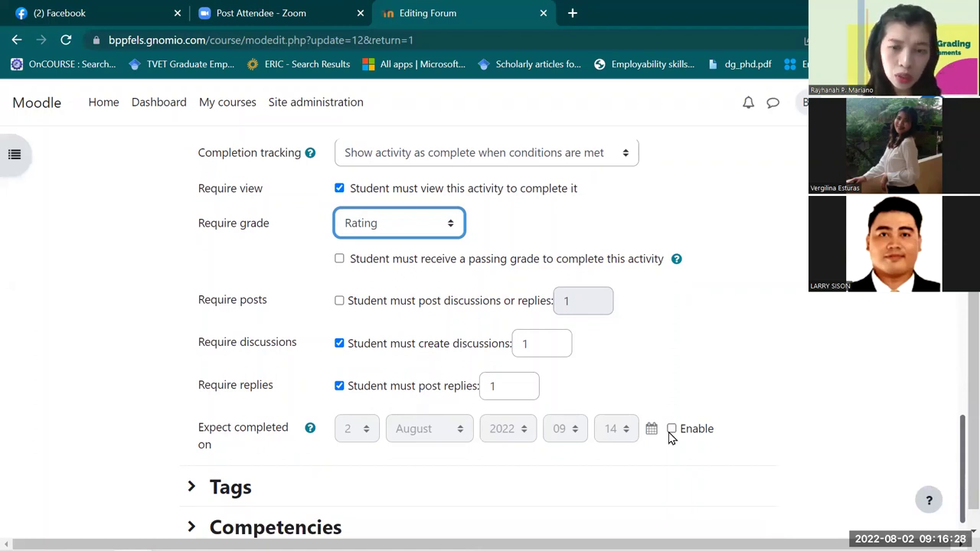
scroll(668, 438, down, 2)
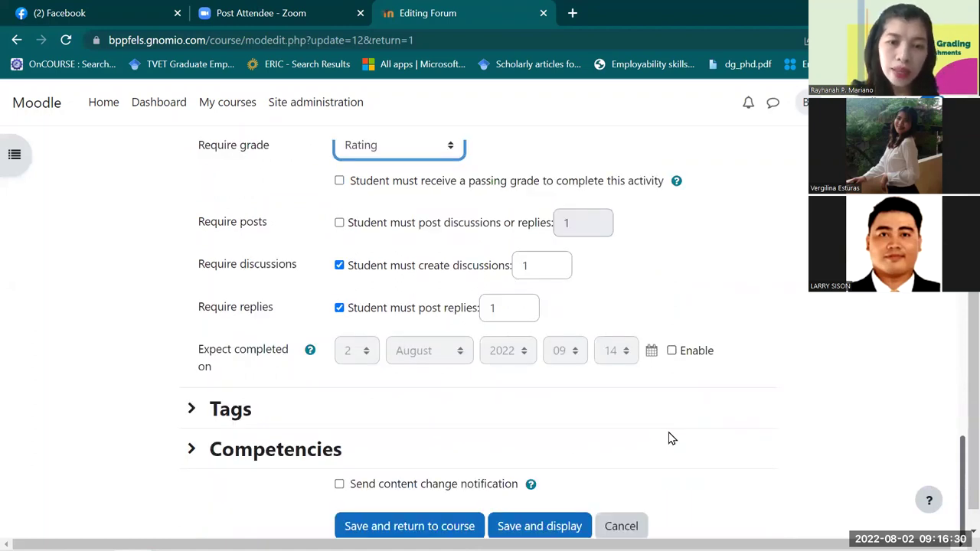
scroll(560, 457, down, 2)
click(562, 455)
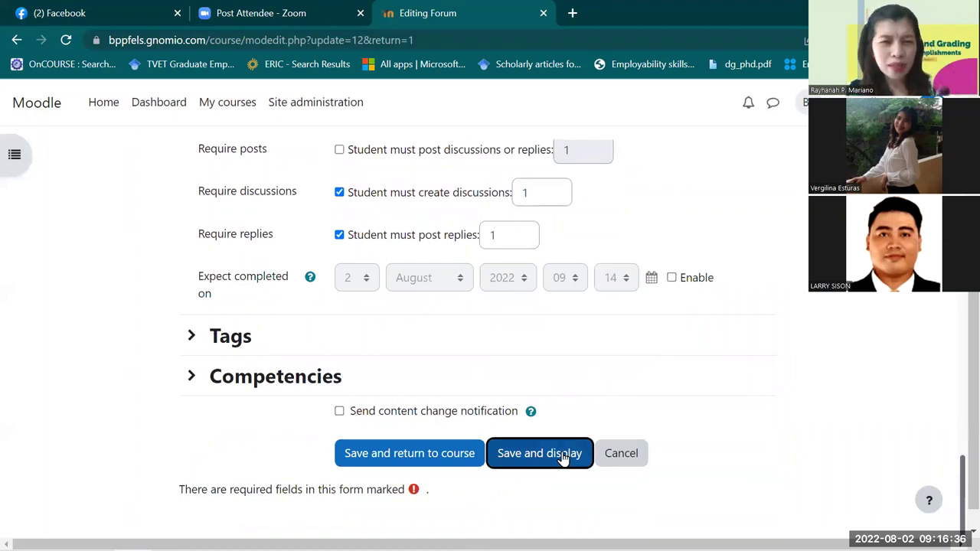
click(563, 455)
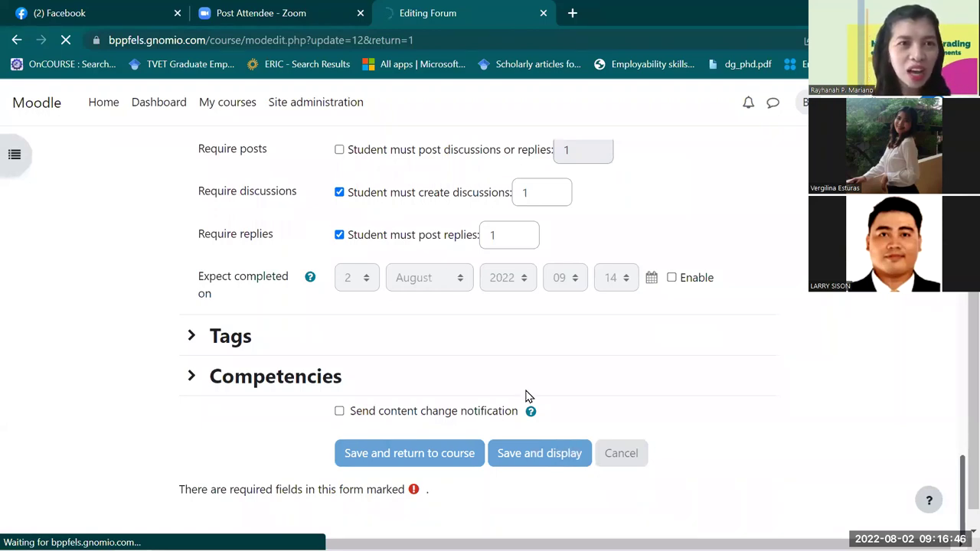
scroll(526, 396, up, 1)
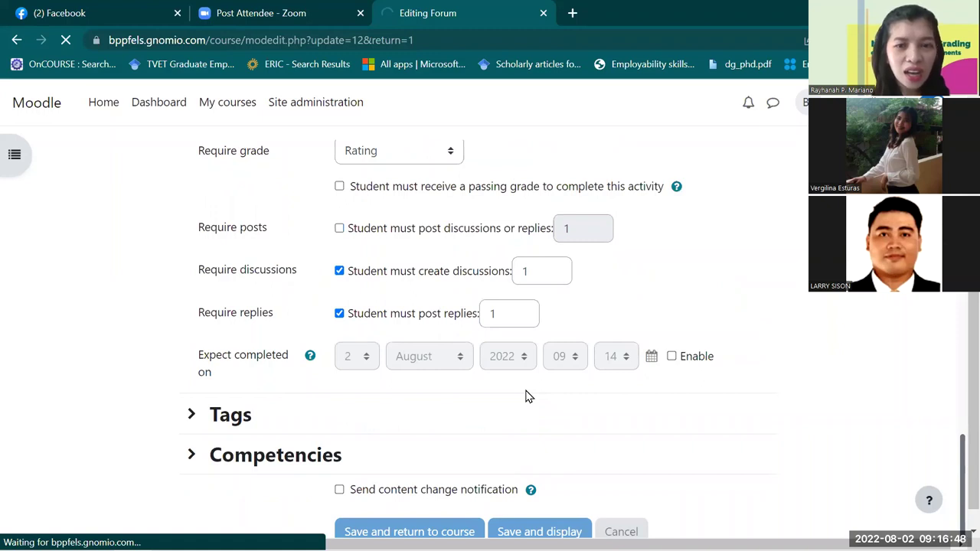
scroll(526, 396, down, 1)
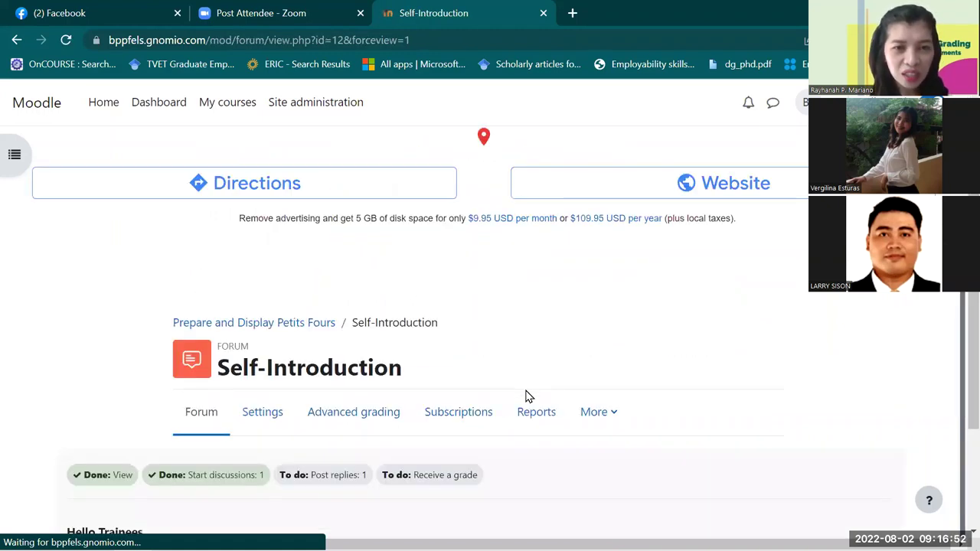
scroll(499, 216, down, 1)
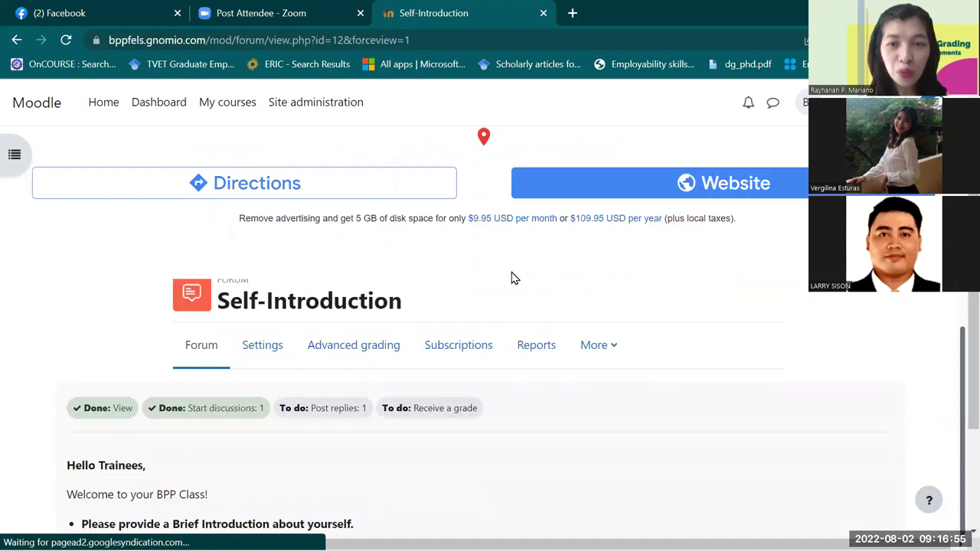
scroll(554, 368, down, 2)
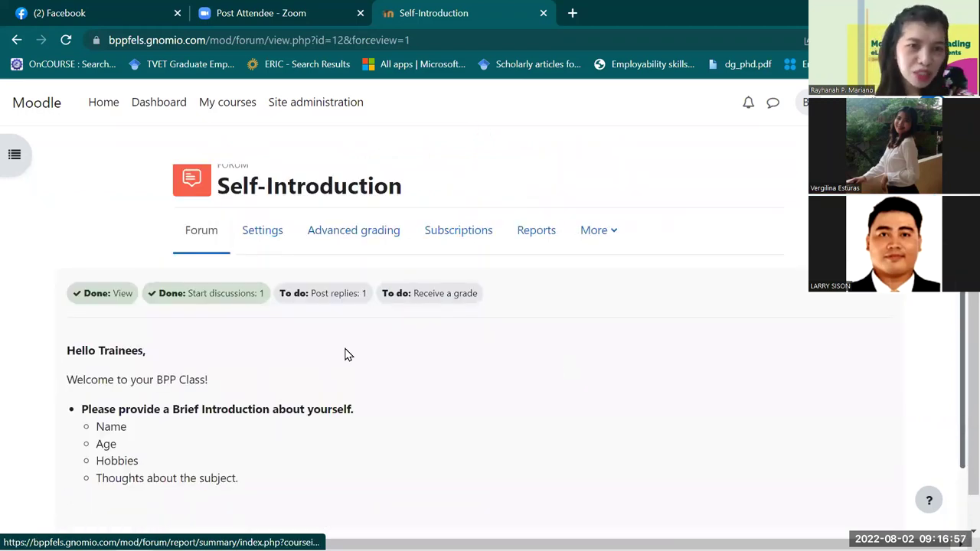
scroll(307, 338, up, 1)
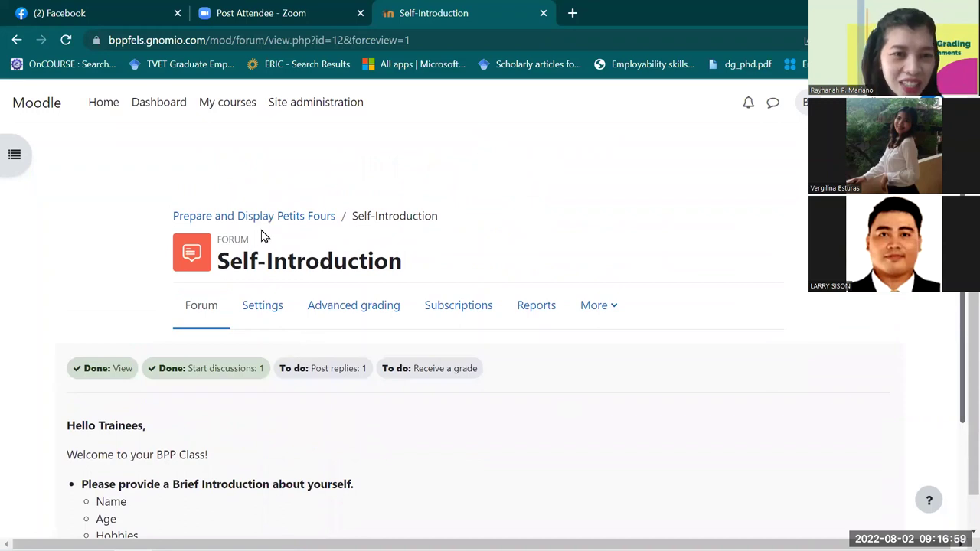
Return to the Prepare and Display Petits Fours course and open the settings of the "Task Sheet: Prepare and Display Iced Petits Fours" assignment.
click(262, 220)
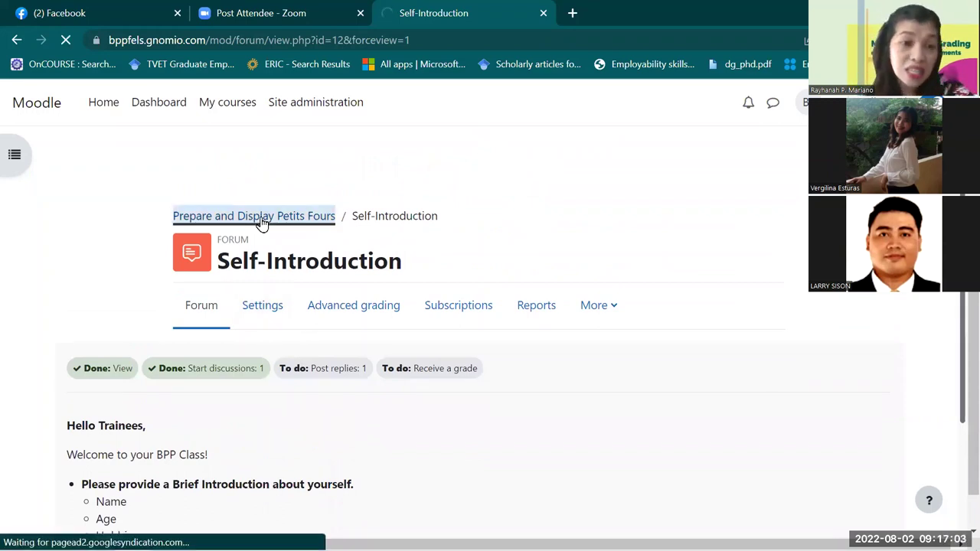
scroll(359, 426, down, 3)
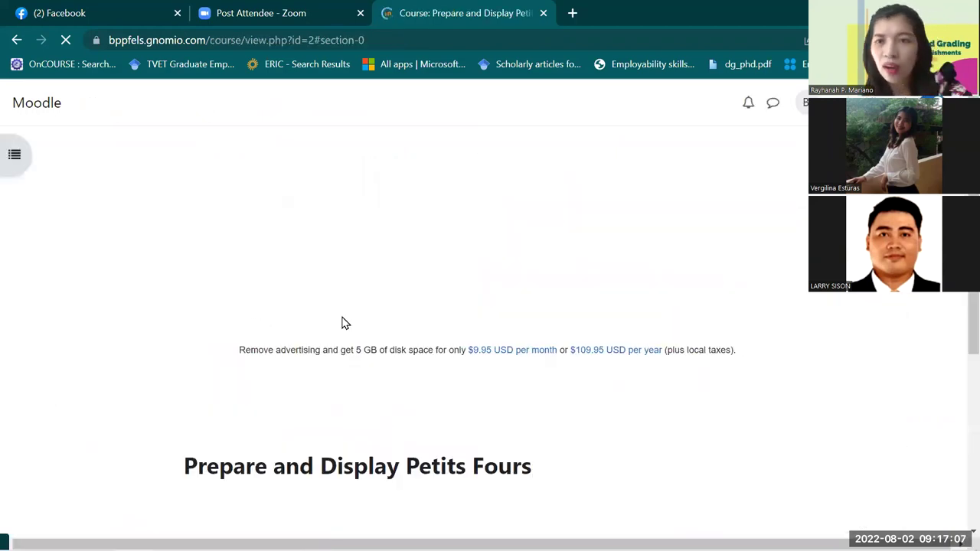
scroll(342, 323, down, 10)
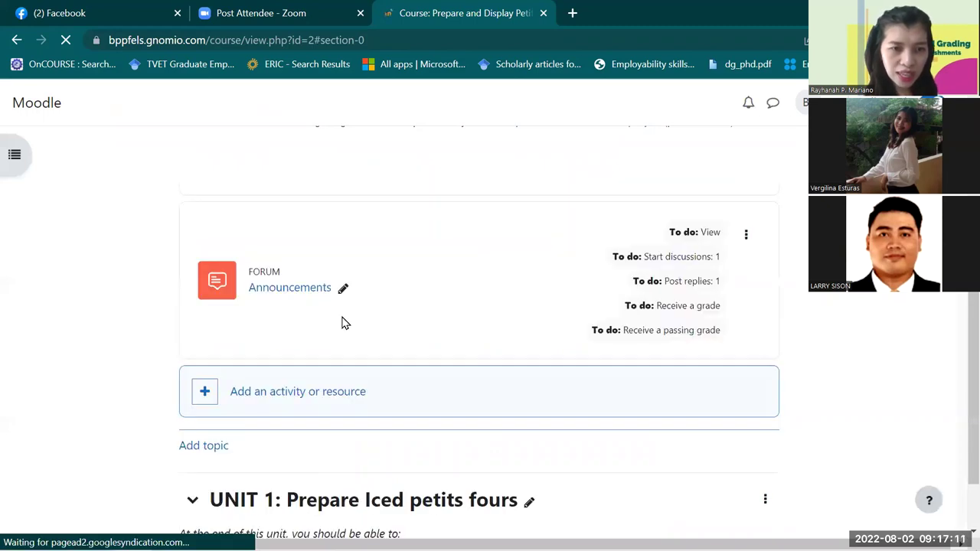
scroll(342, 323, down, 5)
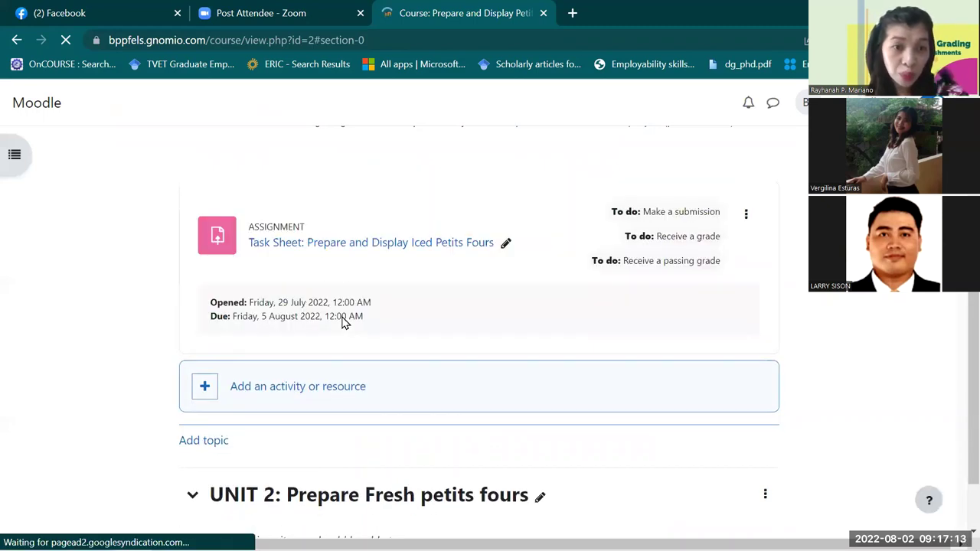
scroll(342, 322, up, 8)
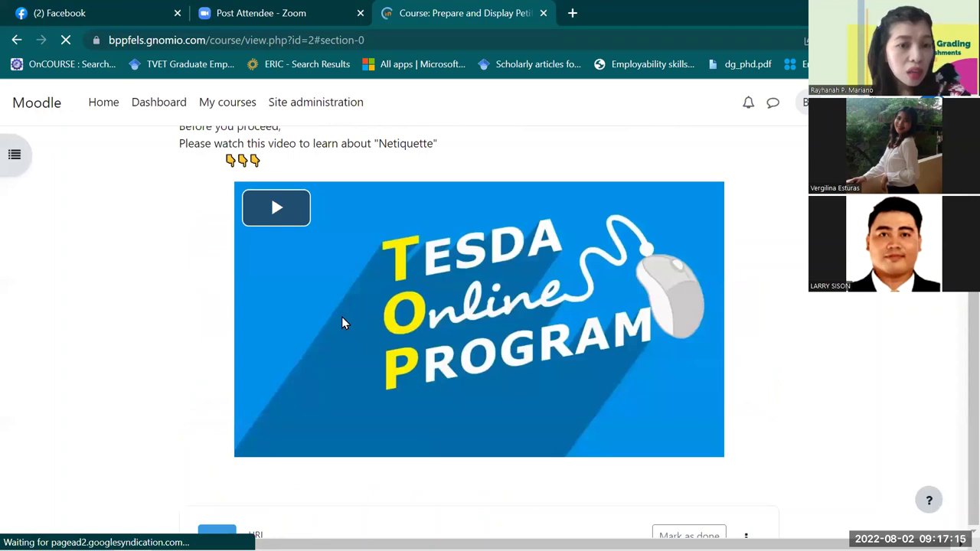
scroll(342, 319, down, 5)
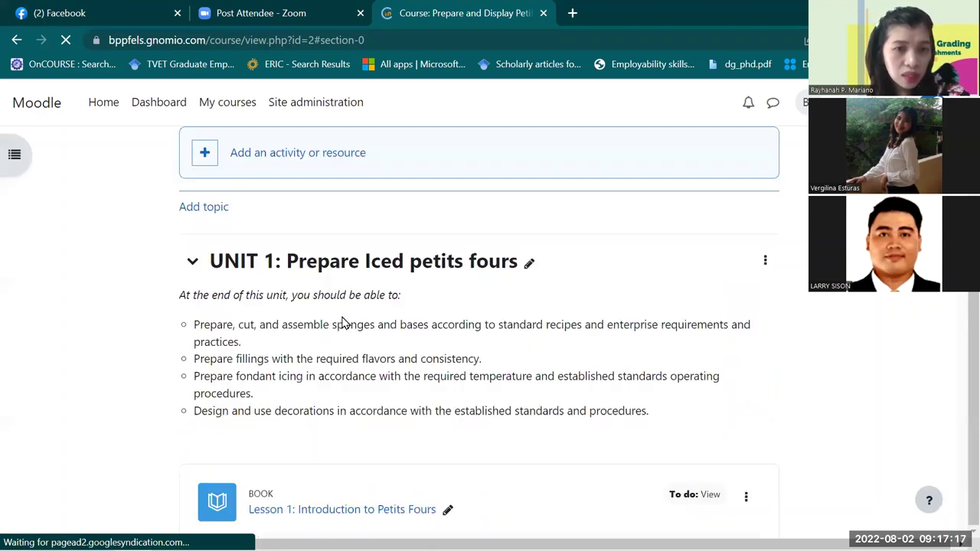
scroll(277, 326, down, 1)
scroll(277, 326, down, 6)
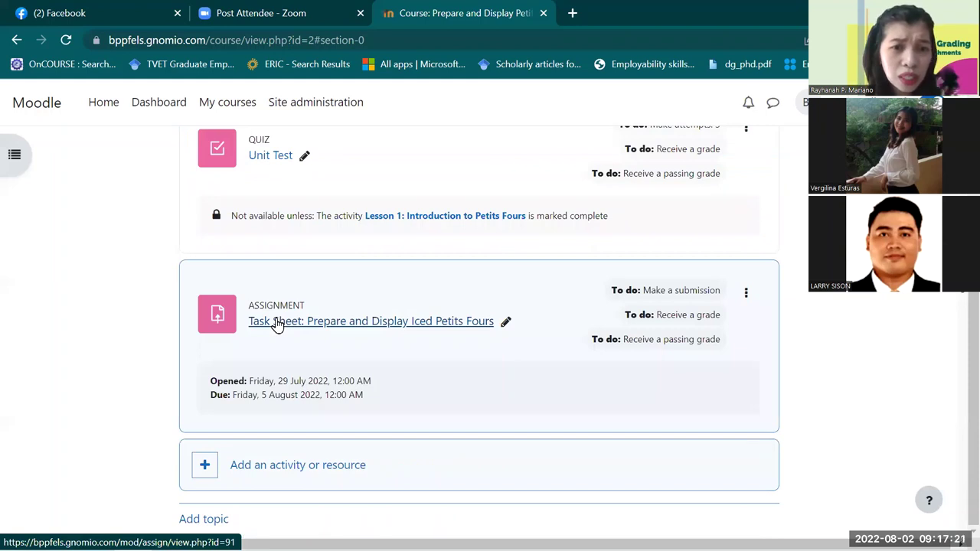
click(277, 322)
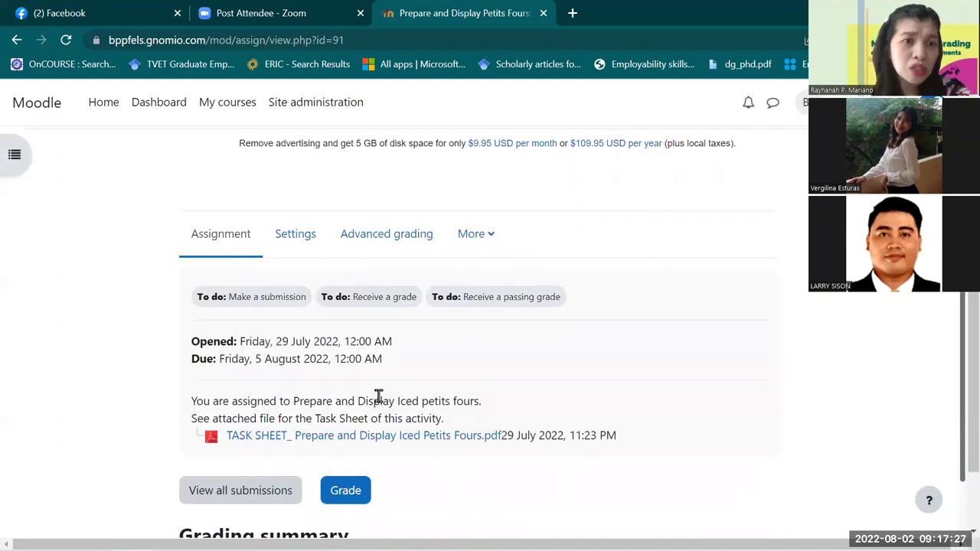
click(287, 242)
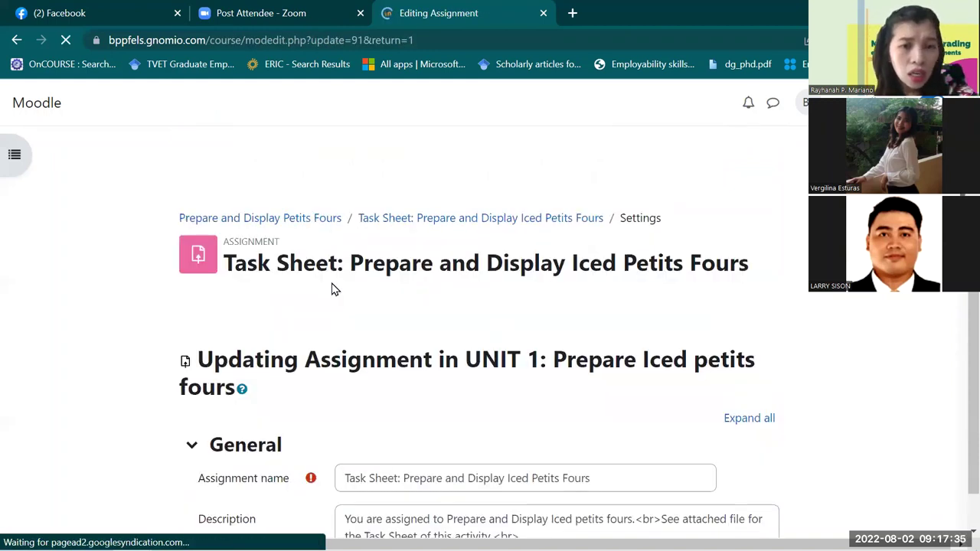
Expand the assignment's Activity completion section and choose "Show activity as complete when conditions are met" as its completion tracking.
scroll(331, 289, down, 10)
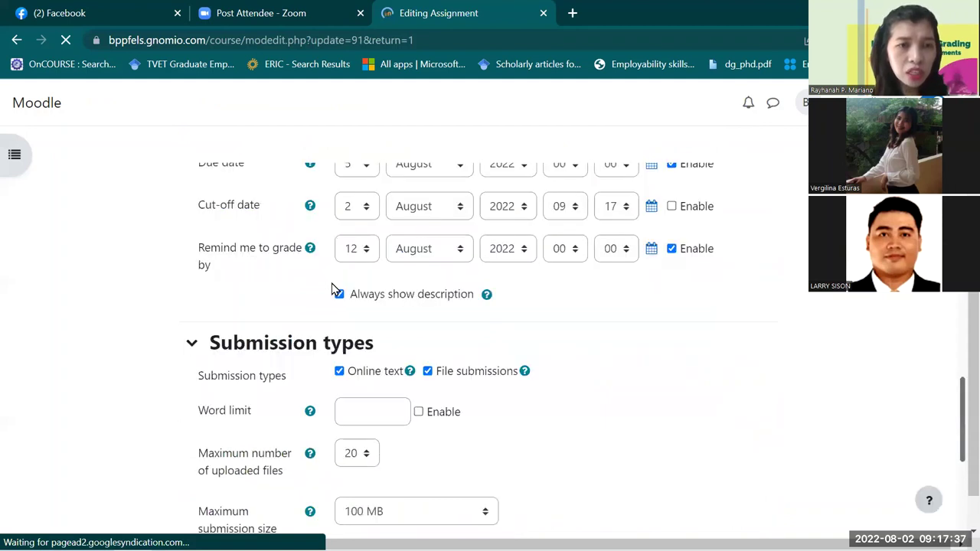
scroll(331, 289, down, 5)
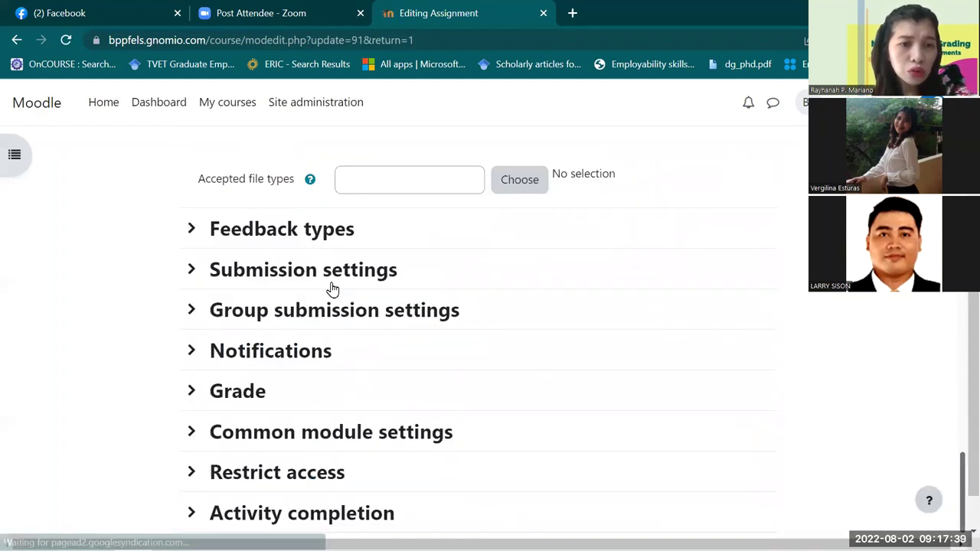
scroll(269, 334, down, 2)
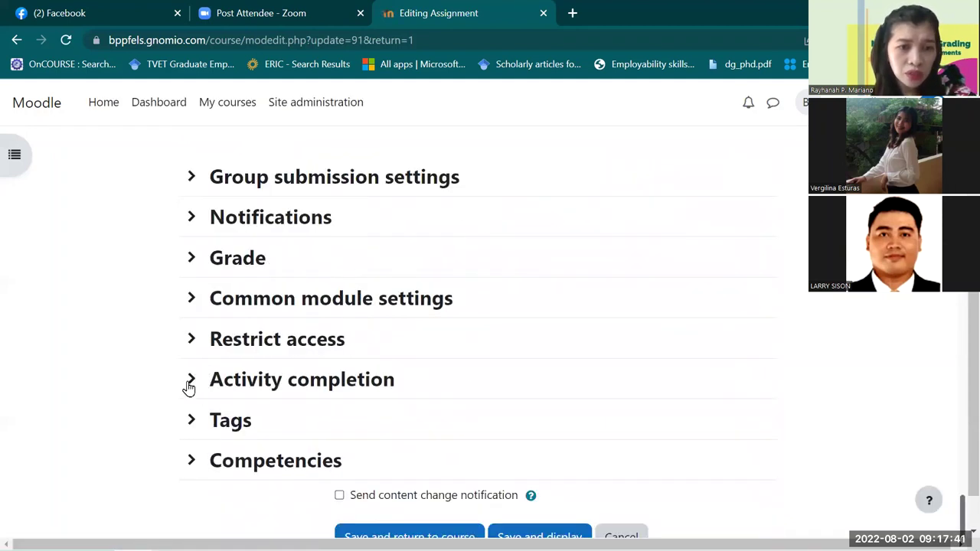
click(370, 389)
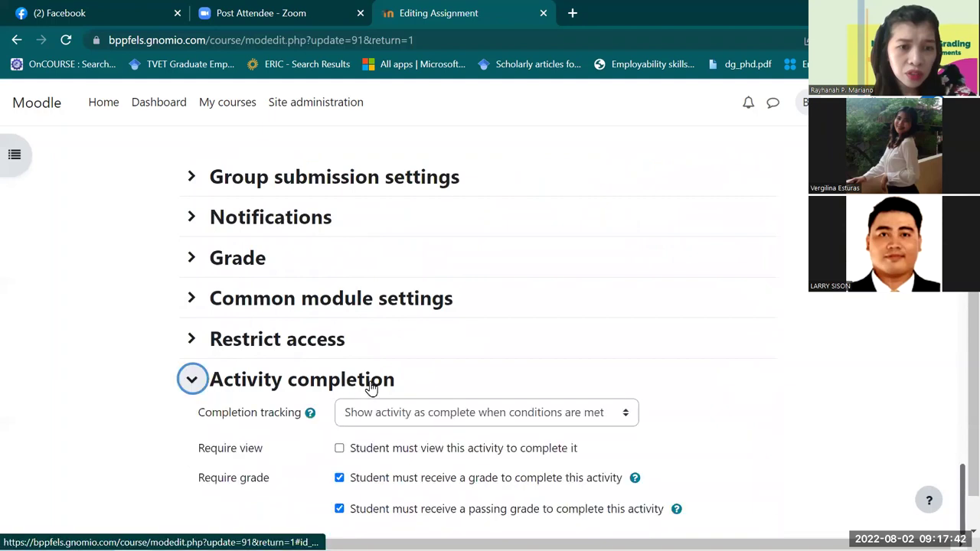
scroll(420, 287, down, 2)
click(421, 286)
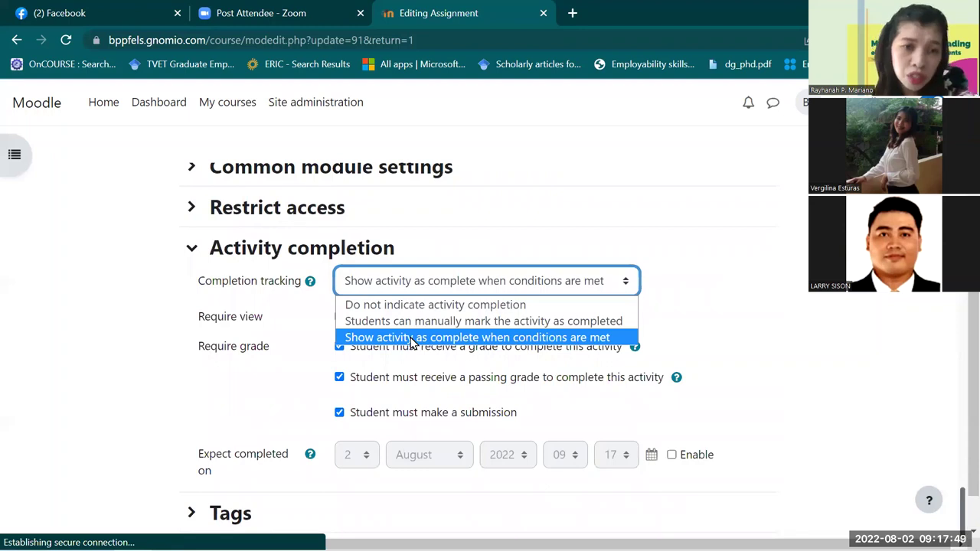
click(412, 338)
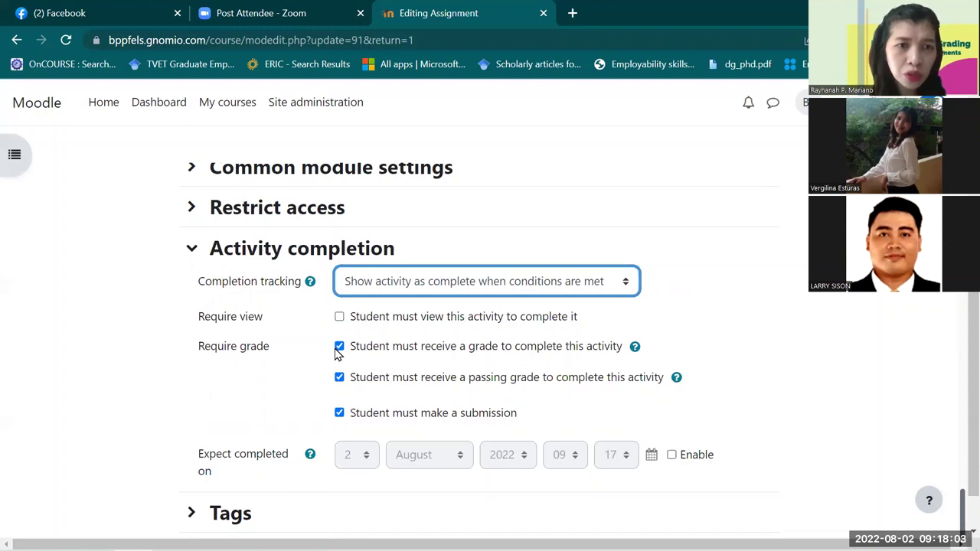
Expand the assignment's Grade section and review its grade type, rescaling, maximum grade and the available grading methods.
scroll(337, 353, up, 4)
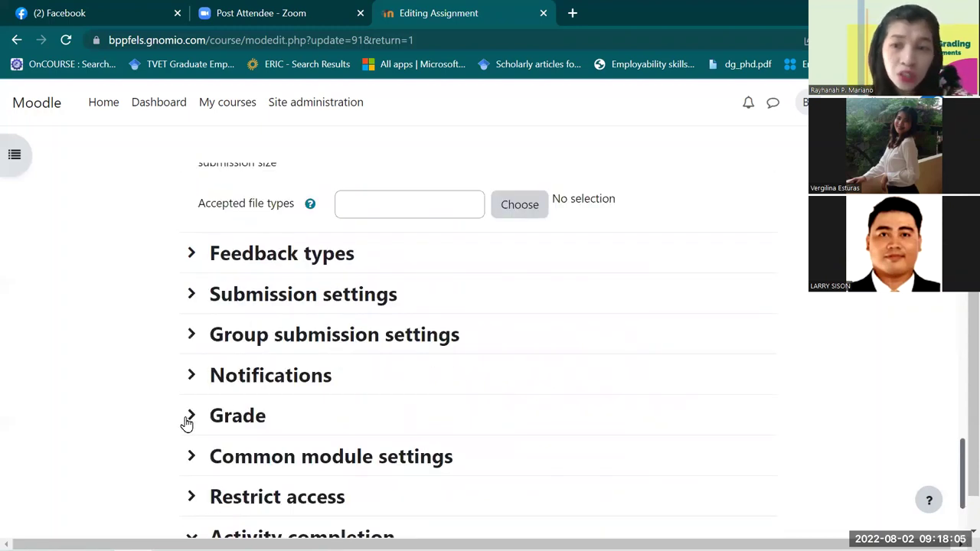
click(189, 418)
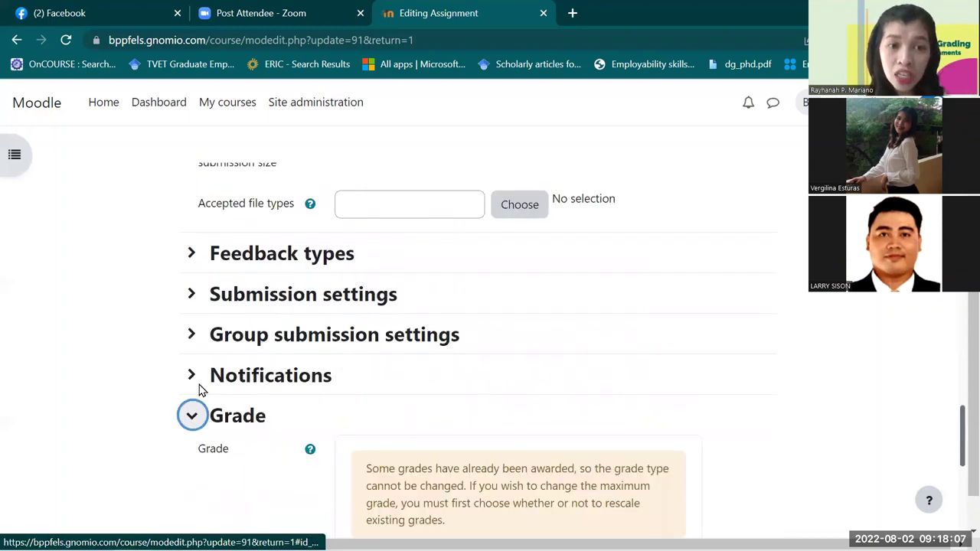
scroll(240, 324, down, 2)
scroll(241, 326, down, 1)
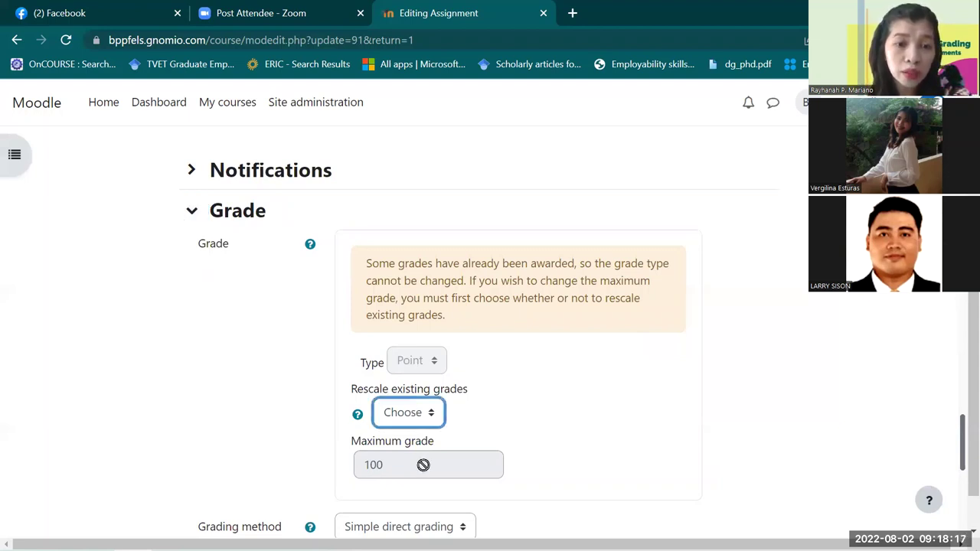
scroll(420, 464, down, 1)
scroll(421, 464, down, 1)
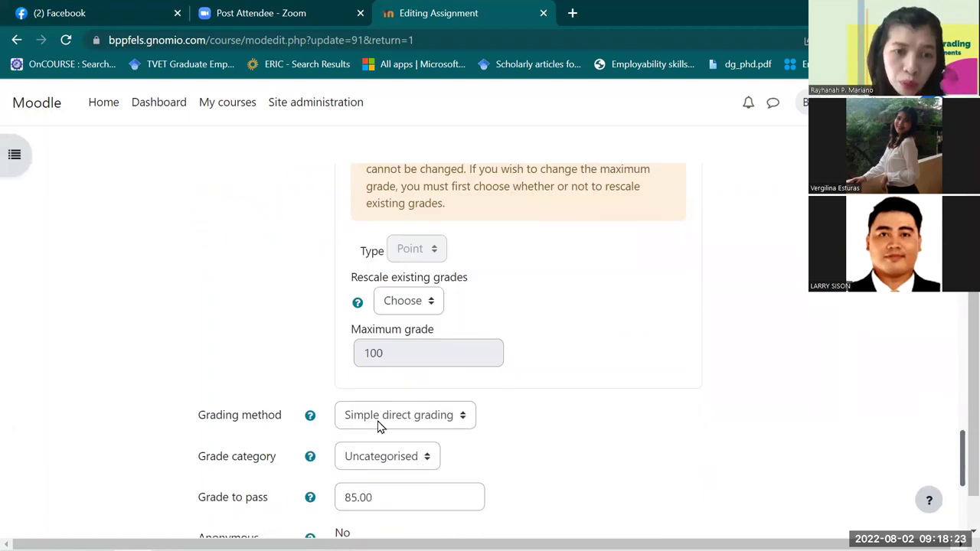
click(380, 425)
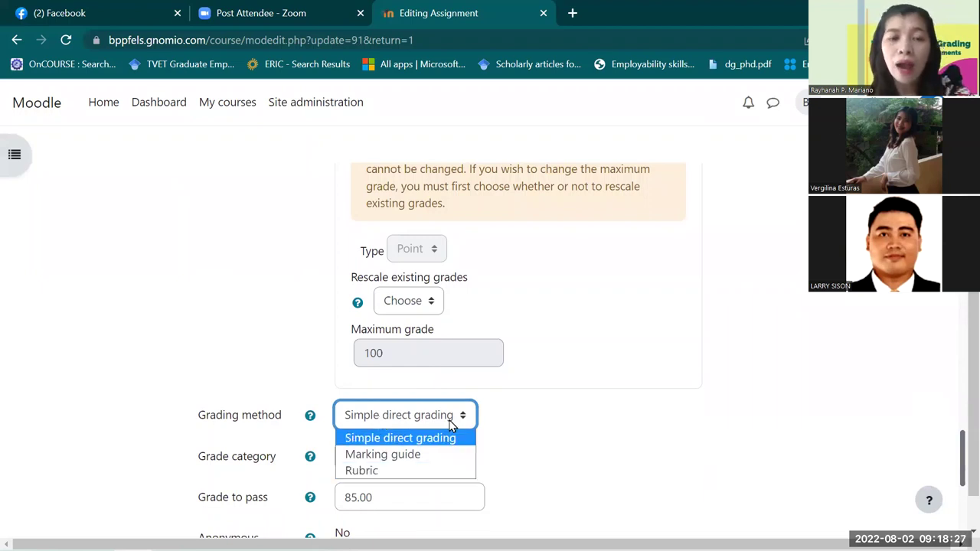
scroll(521, 431, down, 2)
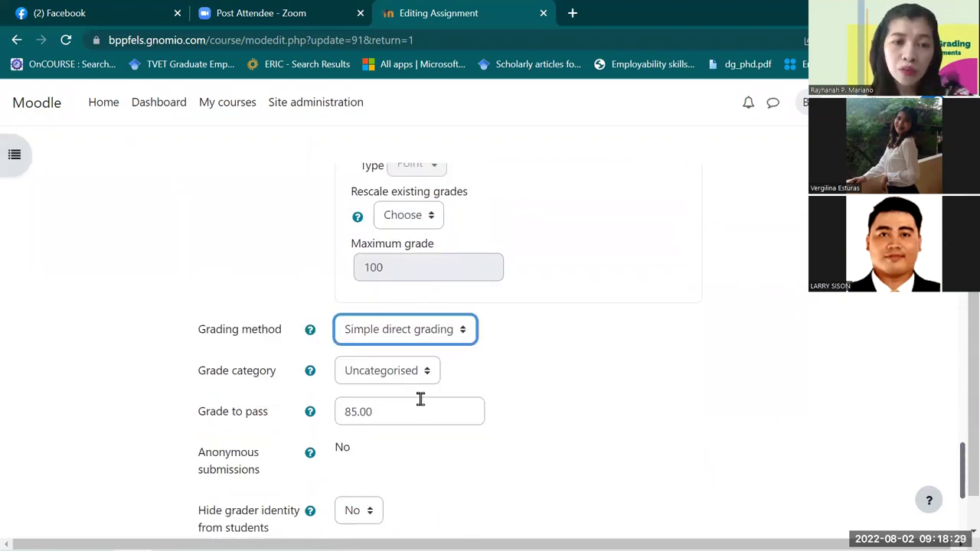
Check the assignment's grade to pass and the remaining options of its Grade section.
click(412, 411)
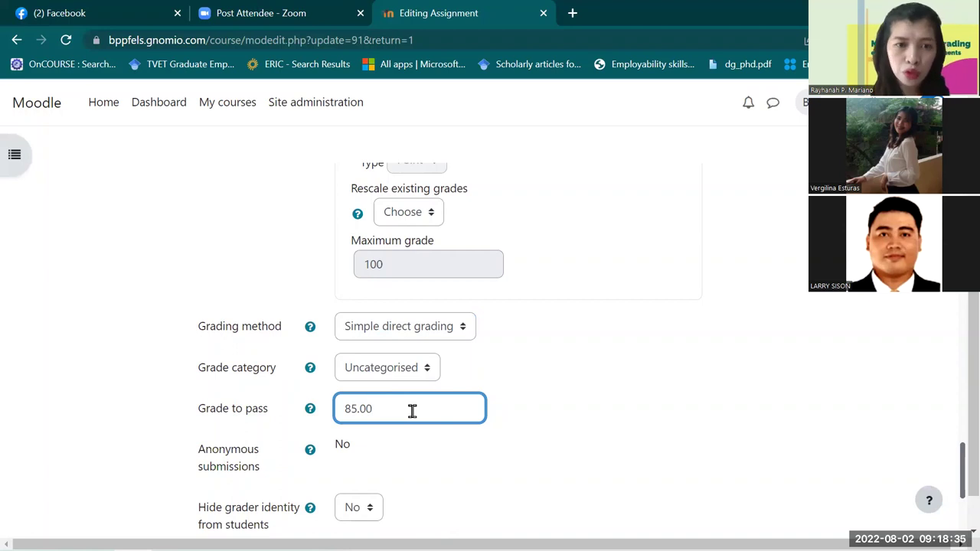
scroll(412, 413, down, 2)
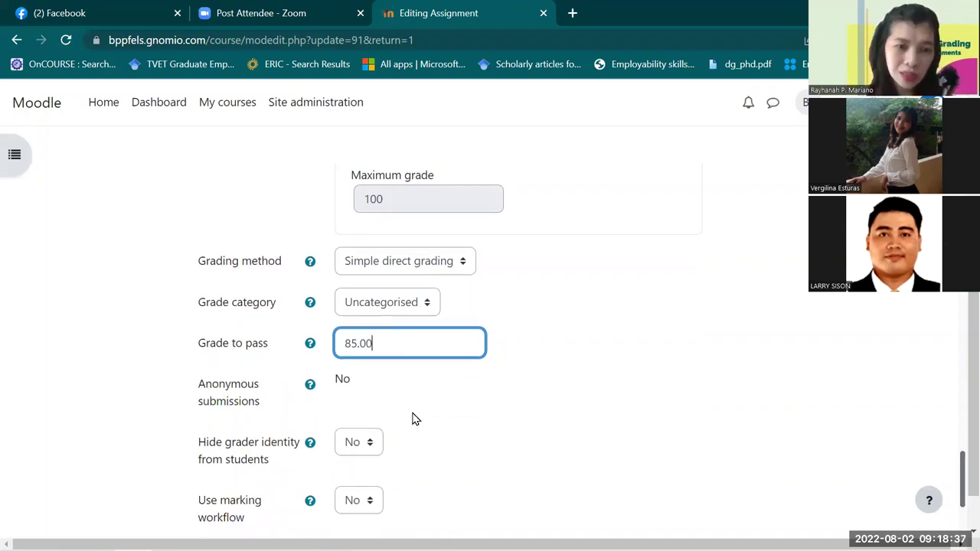
scroll(412, 419, down, 2)
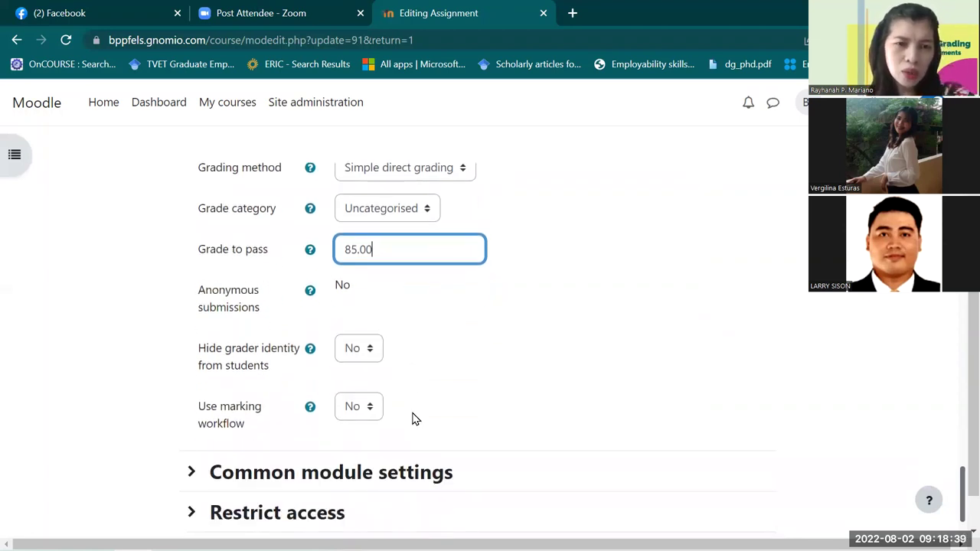
scroll(412, 419, up, 4)
scroll(413, 419, up, 4)
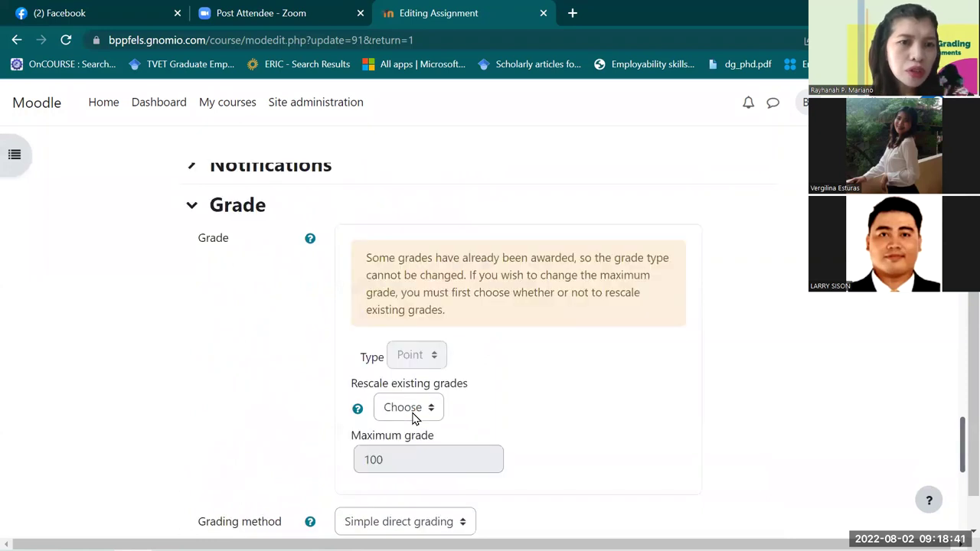
Save the assignment's settings, display the assignment and check its completion conditions and grading summary.
scroll(514, 478, down, 15)
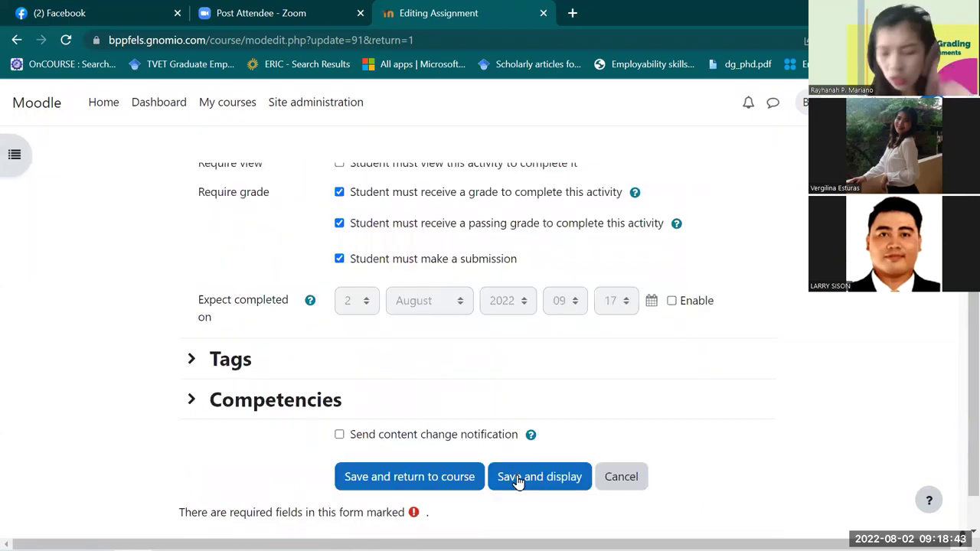
click(518, 479)
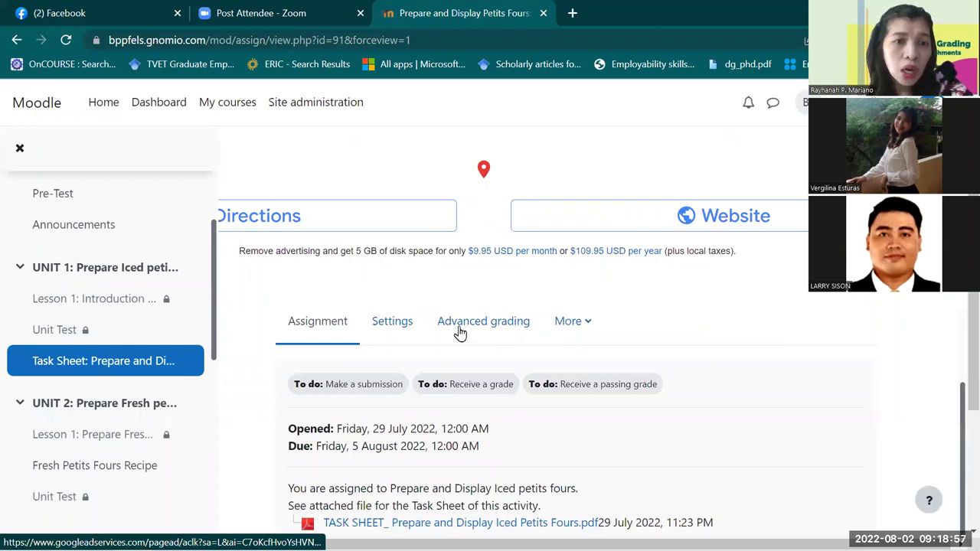
scroll(305, 253, down, 4)
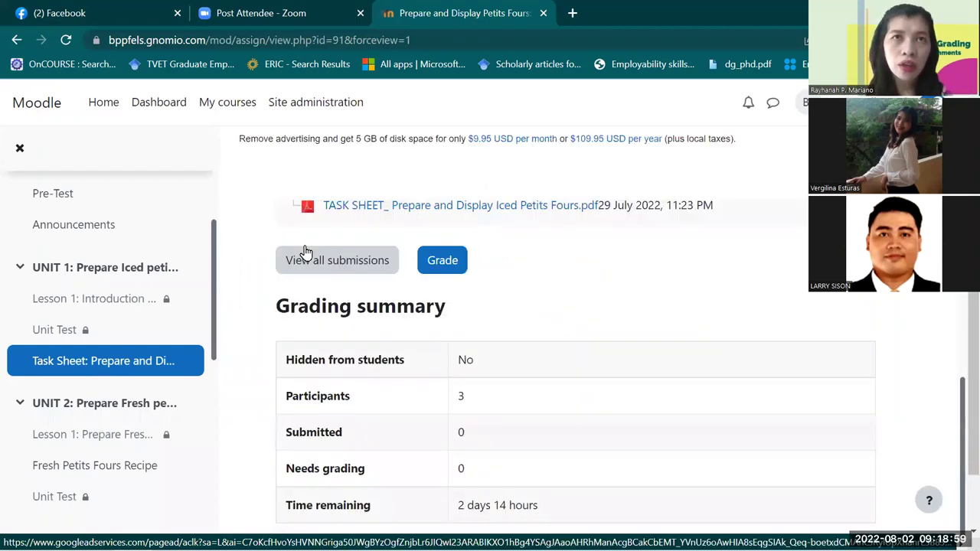
Return to the Prepare and Display Petits Fours course and open the settings of the Unit Test quiz in UNIT 1.
click(305, 253)
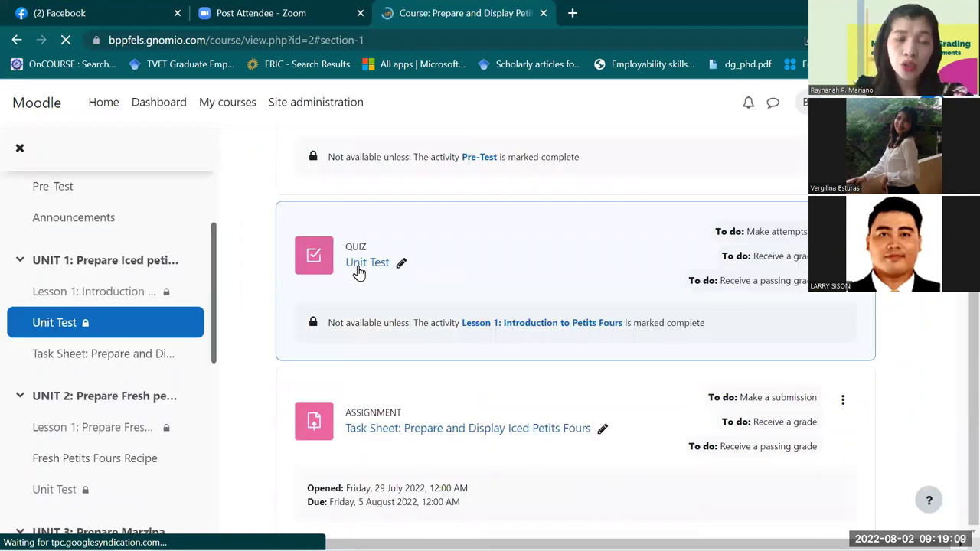
click(357, 268)
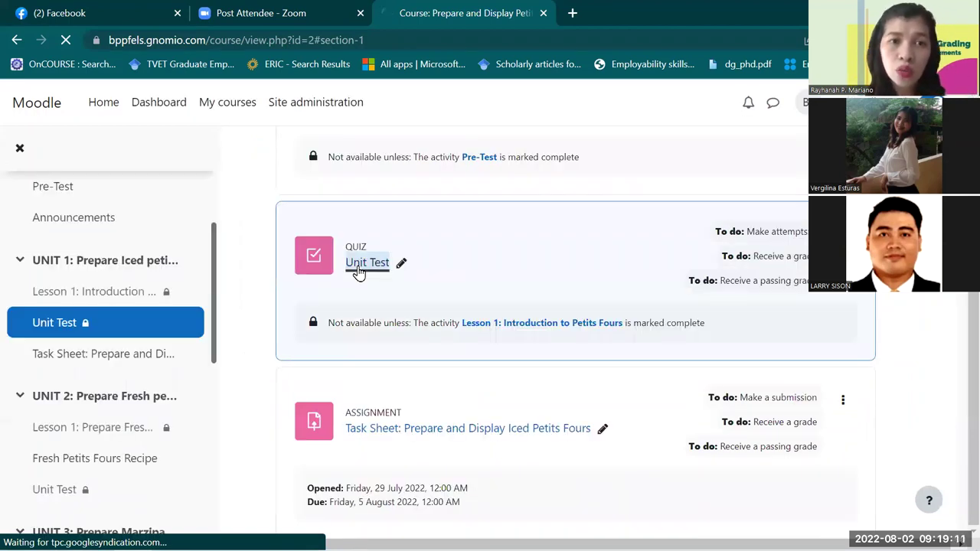
click(16, 150)
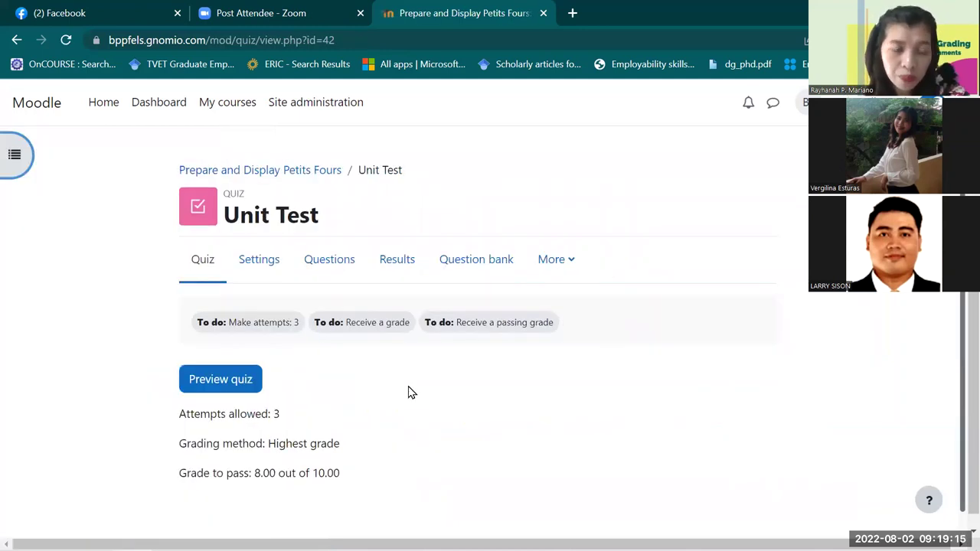
scroll(295, 277, down, 1)
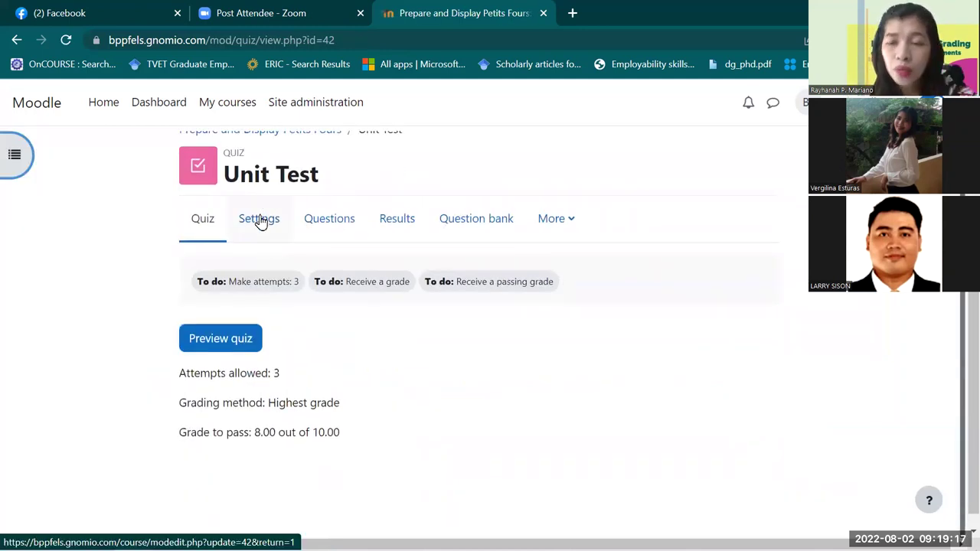
click(260, 221)
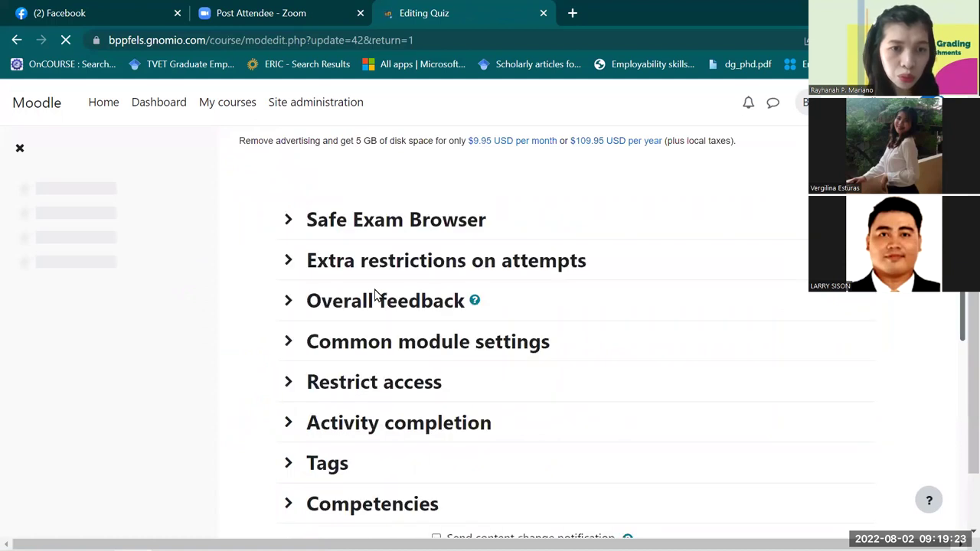
Expand the quiz's Activity completion section and review its completion tracking, required grade and required attempts.
click(292, 409)
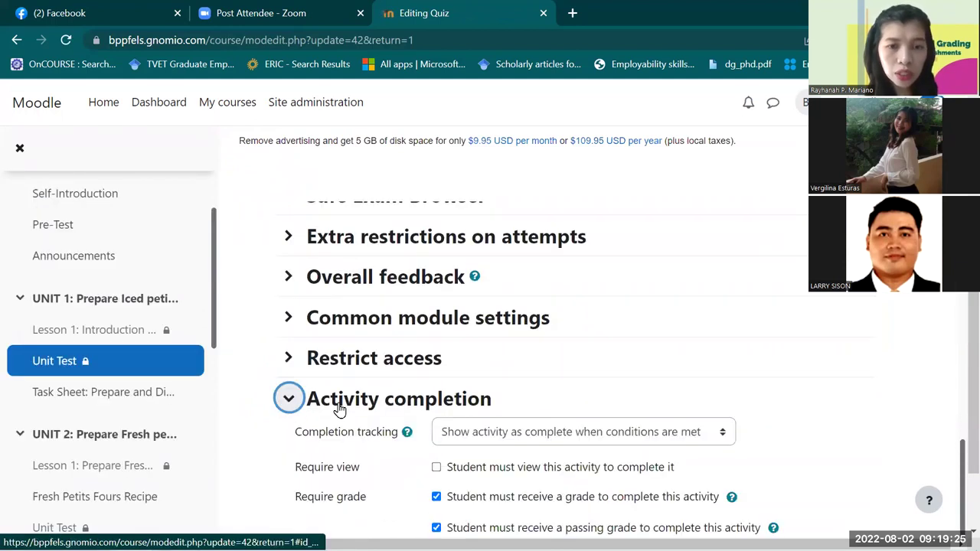
scroll(490, 277, down, 2)
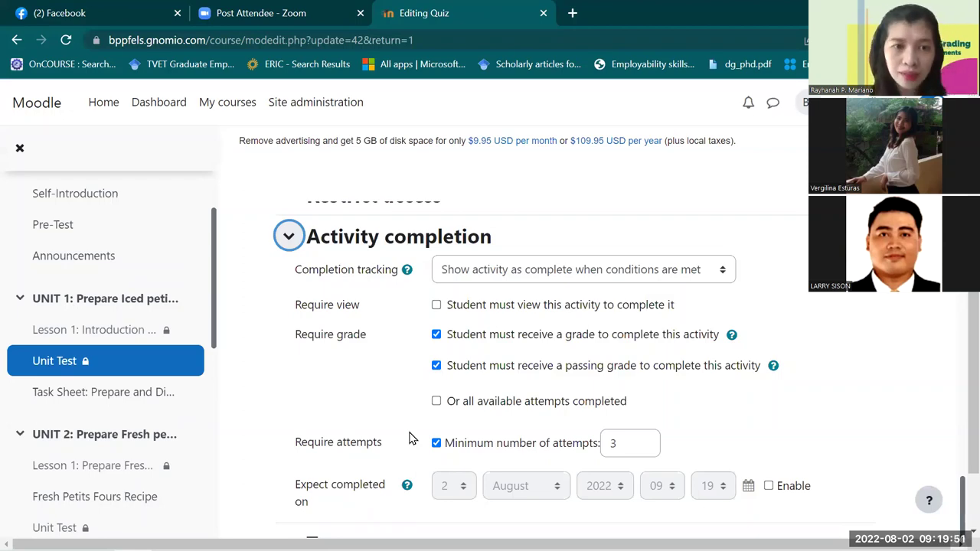
scroll(410, 438, up, 3)
scroll(410, 438, down, 4)
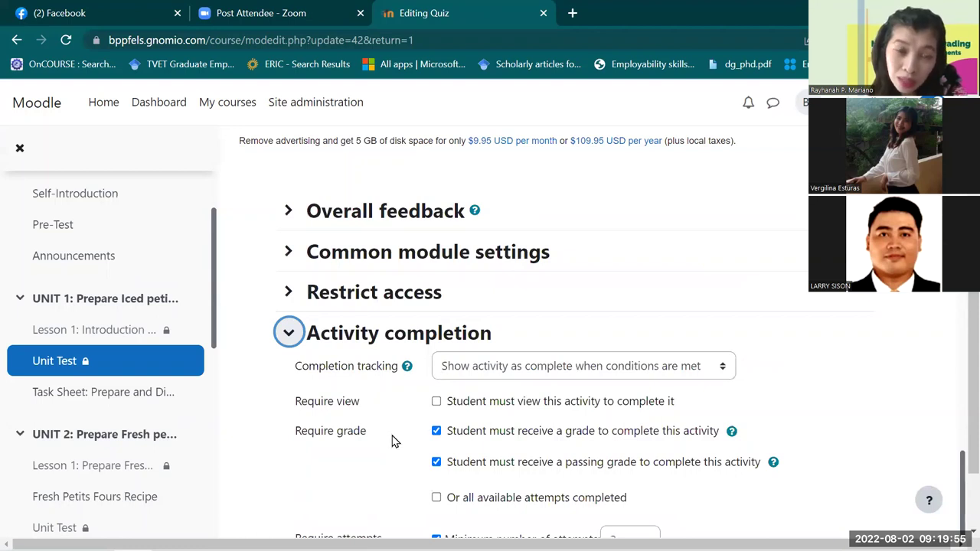
Expand the Unit Test quiz's Grade section and review its grade to pass, attempts allowed and grading method.
scroll(433, 444, up, 1)
scroll(434, 445, up, 6)
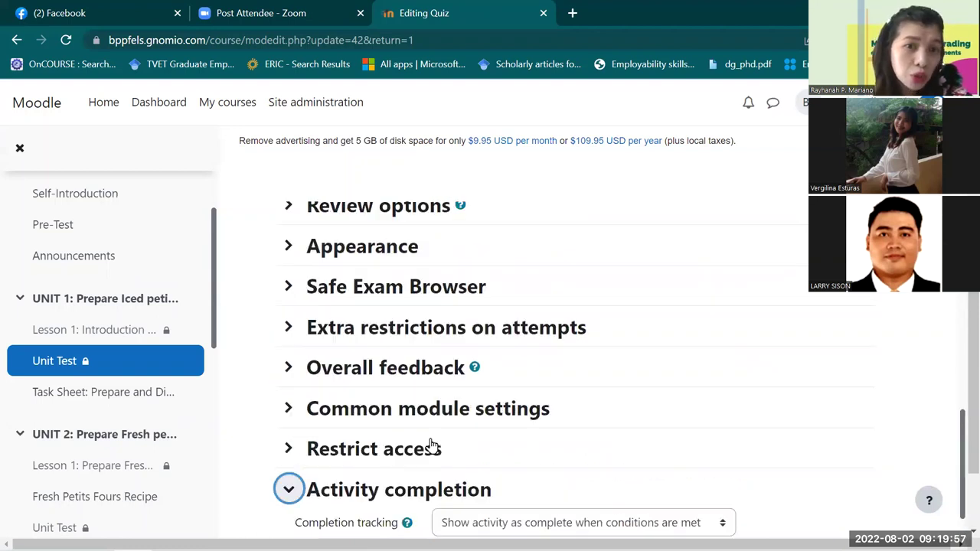
scroll(314, 337, up, 2)
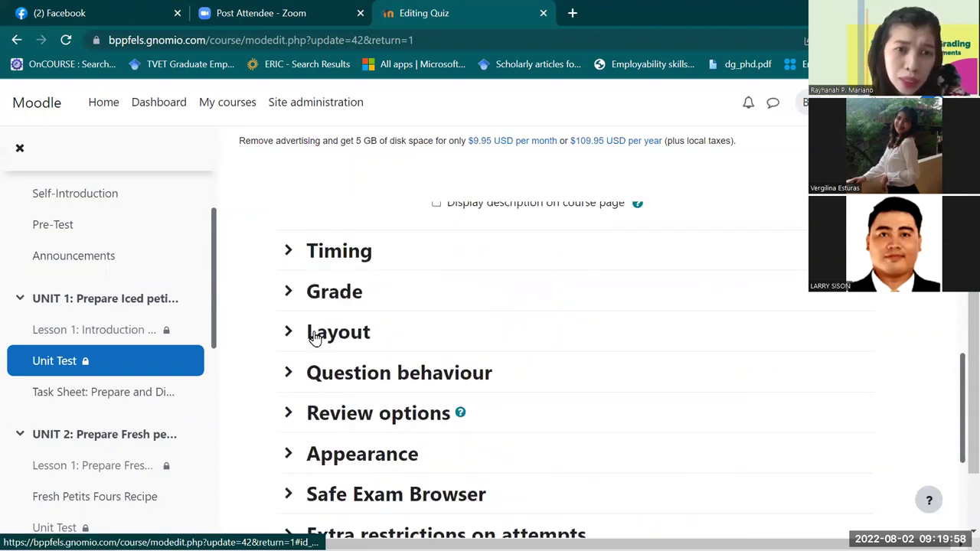
click(288, 290)
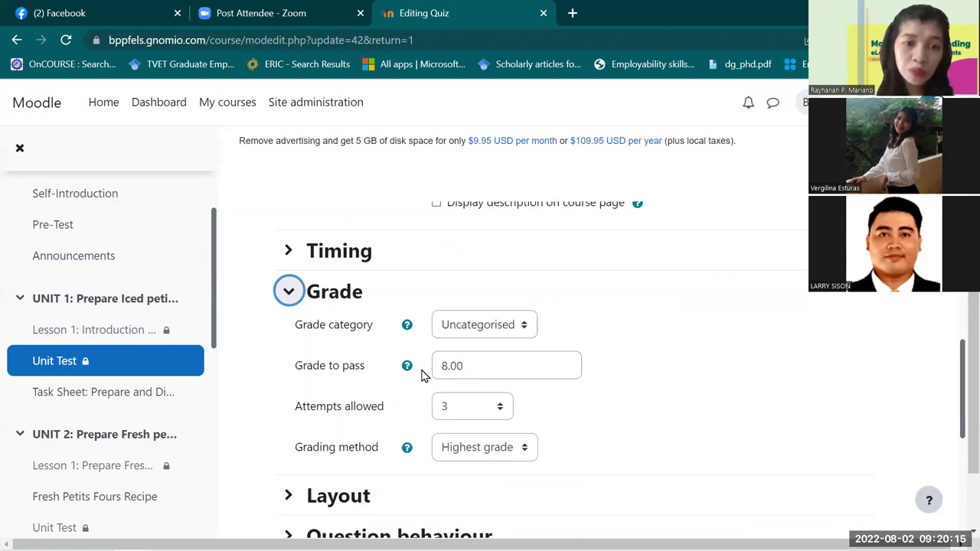
scroll(421, 375, down, 2)
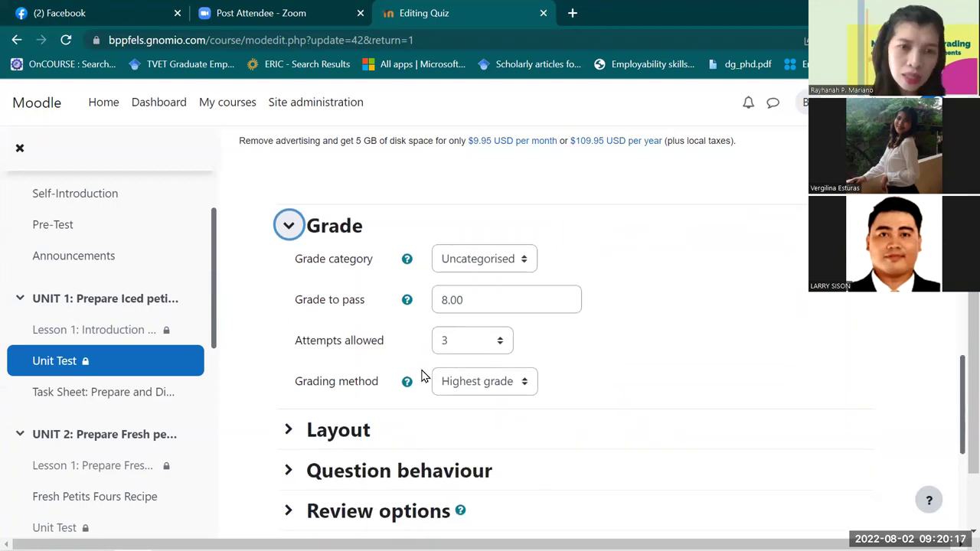
scroll(404, 385, down, 3)
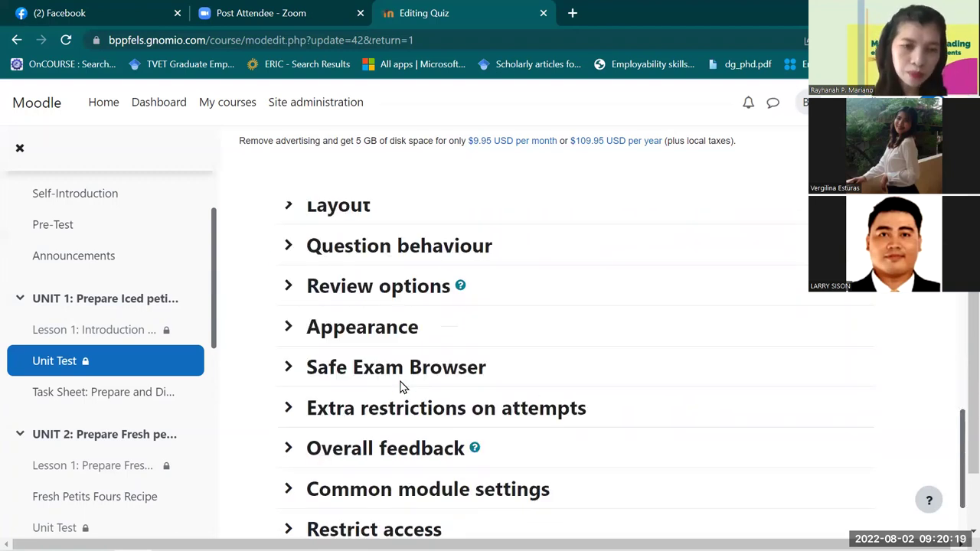
Save the Unit Test quiz's settings and display the quiz.
scroll(402, 386, down, 2)
scroll(605, 517, down, 5)
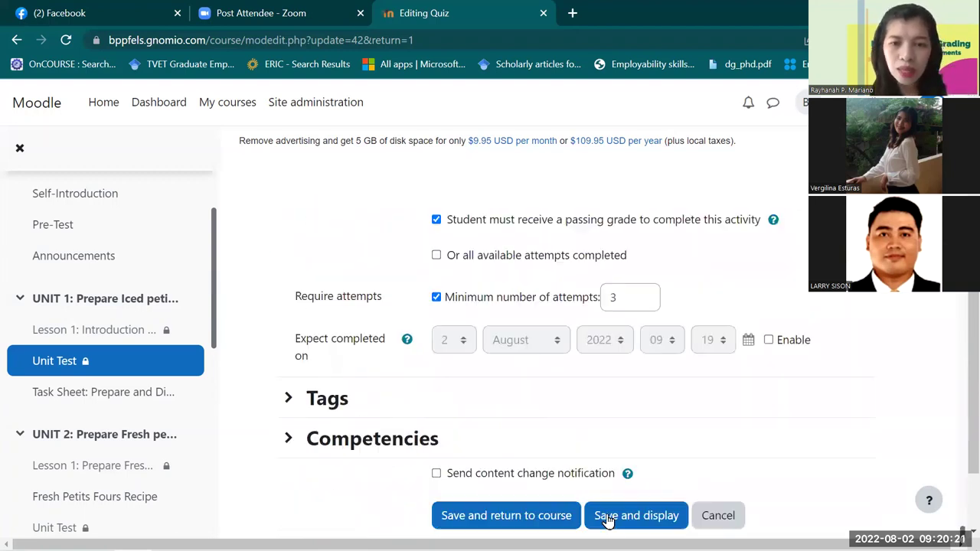
click(607, 520)
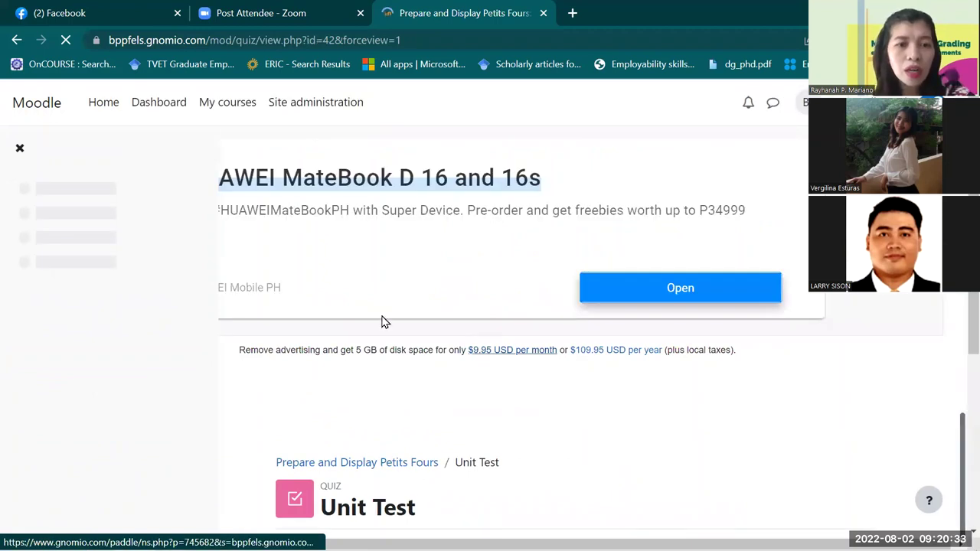
Return to the Prepare and Display Petits Fours course and examine the completion conditions listed for its introductory and UNIT 1 activities.
click(387, 464)
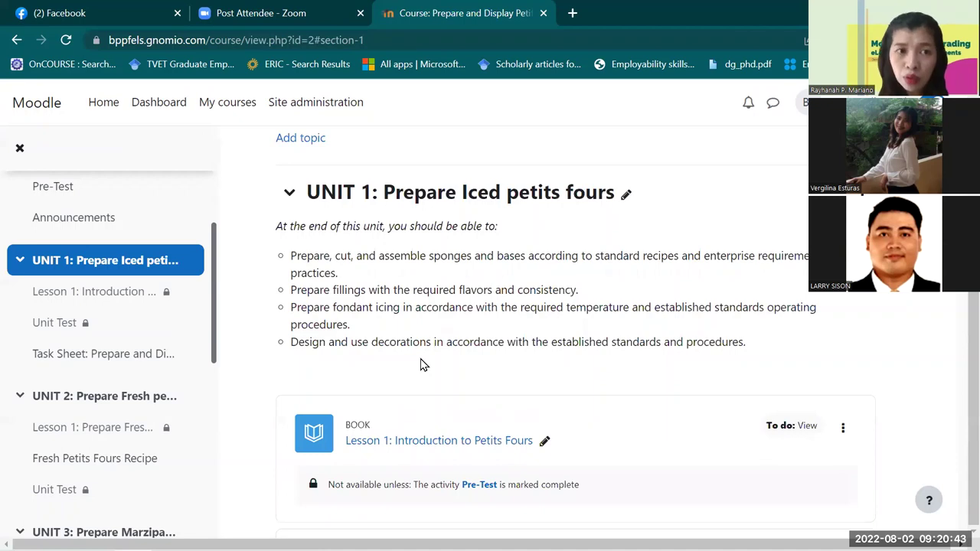
scroll(420, 365, up, 5)
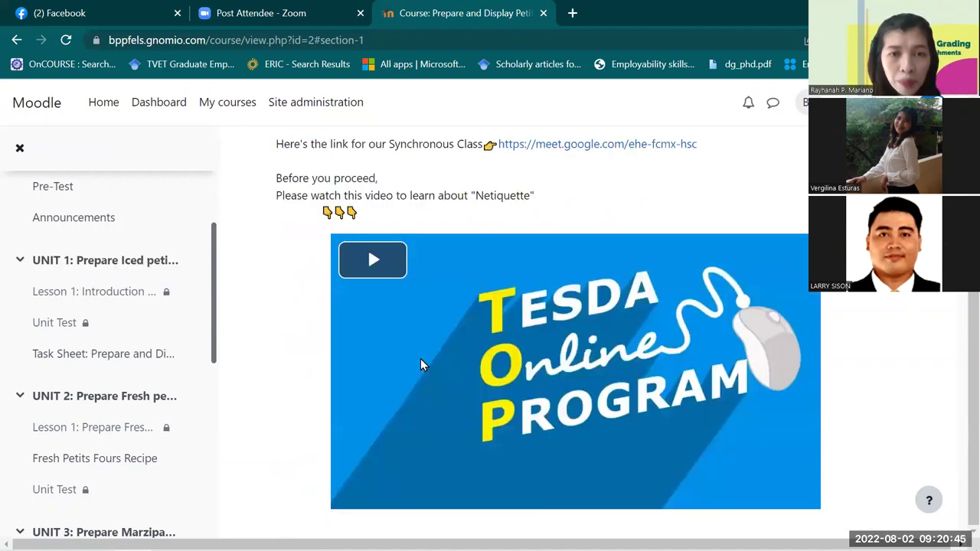
scroll(420, 365, down, 3)
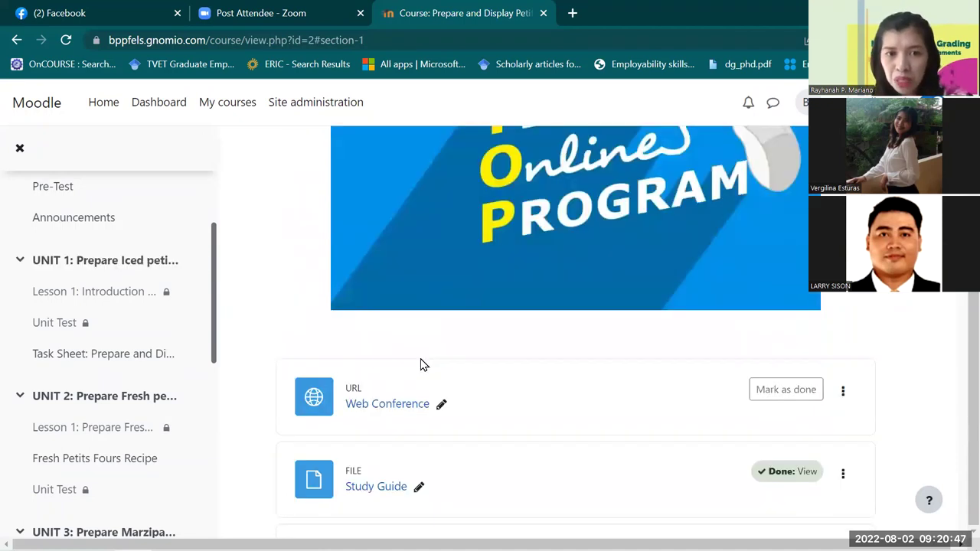
scroll(421, 358, down, 5)
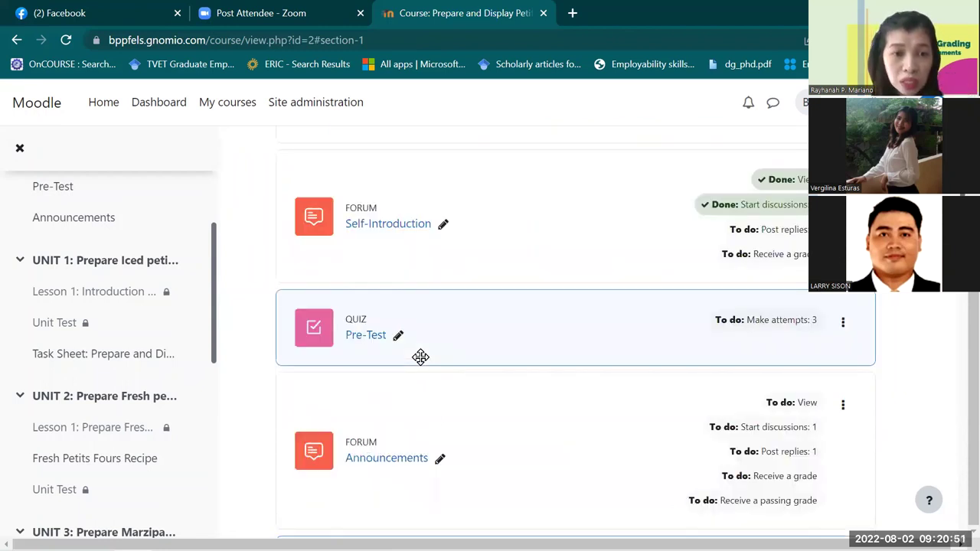
scroll(420, 357, up, 3)
scroll(420, 357, up, 1)
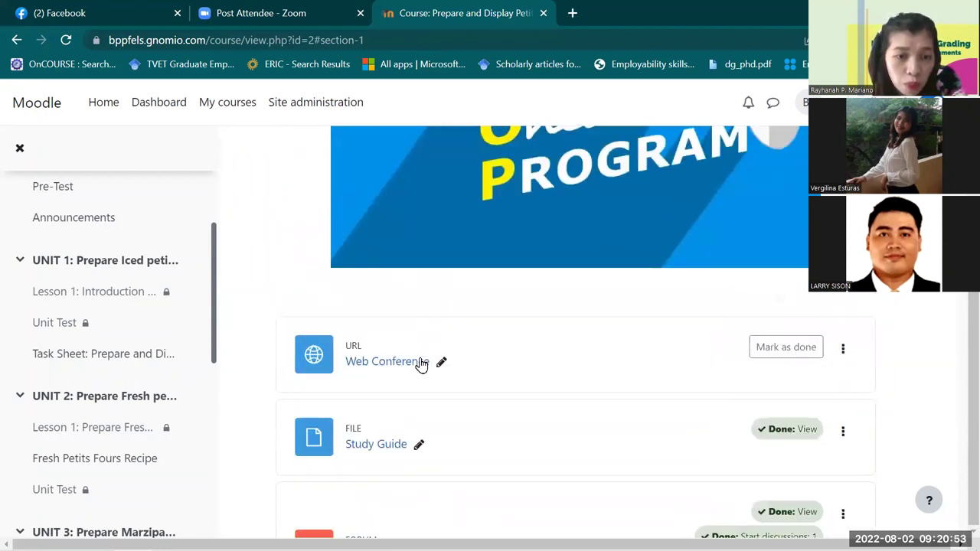
scroll(420, 357, down, 2)
scroll(421, 357, down, 5)
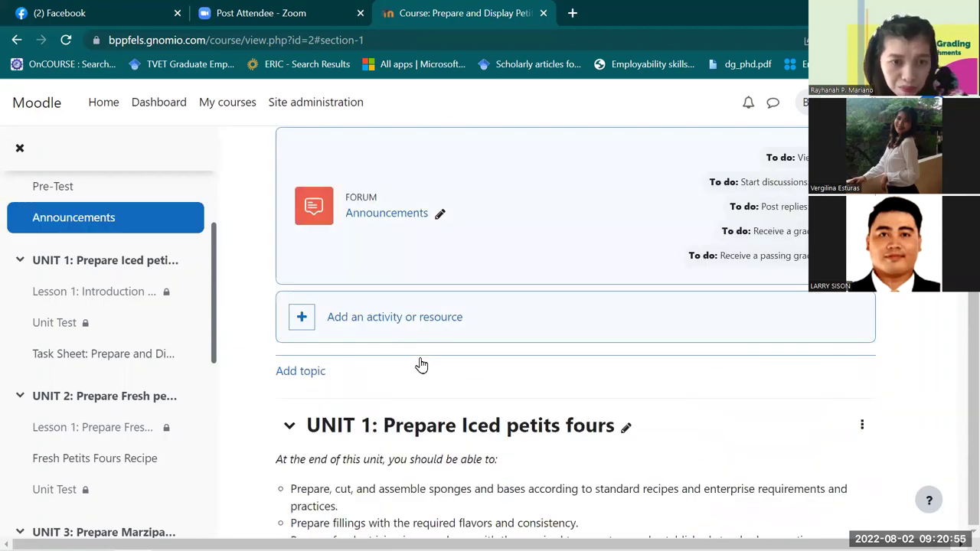
scroll(421, 357, down, 5)
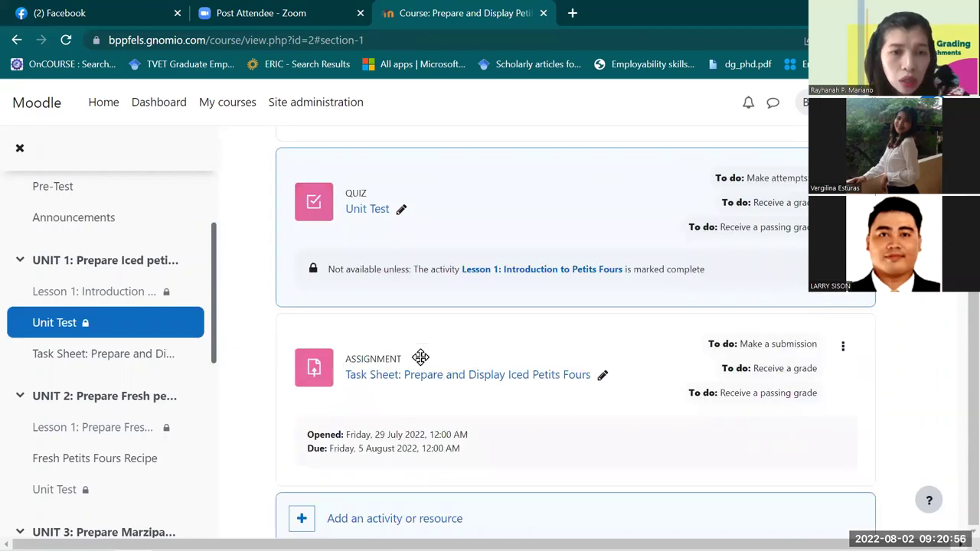
Open the Task Sheet: Prepare and Display Iced Petits Fours assignment in UNIT 1 and list all its submissions.
scroll(381, 333, down, 1)
click(381, 334)
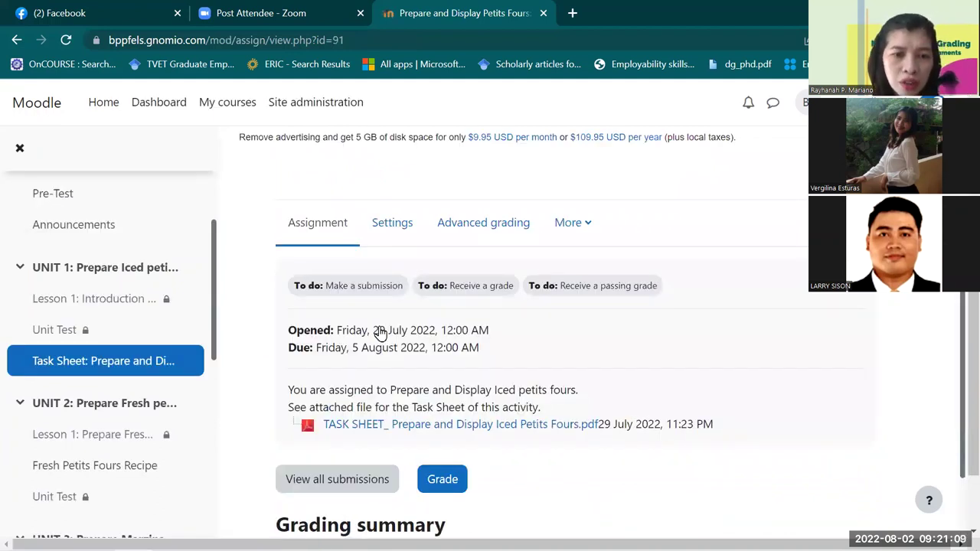
scroll(366, 373, down, 1)
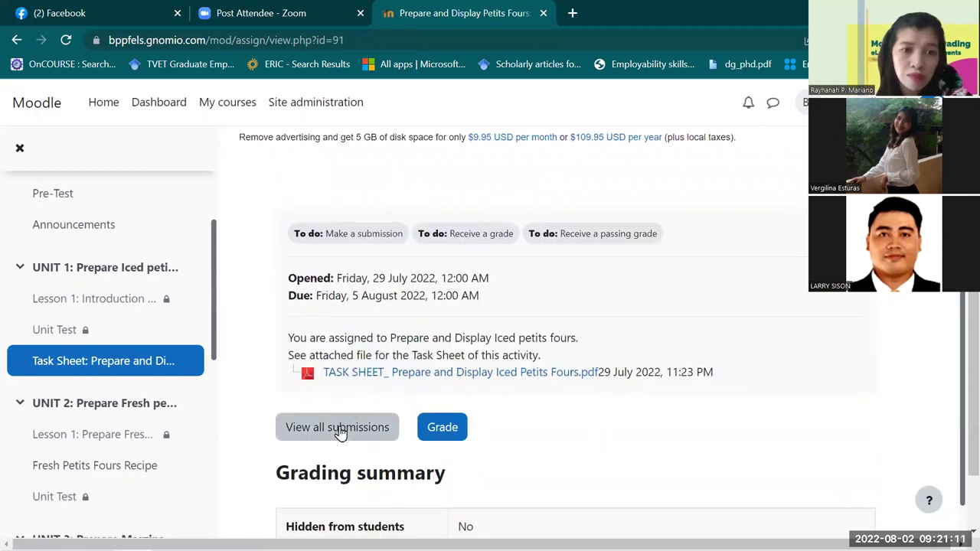
click(340, 431)
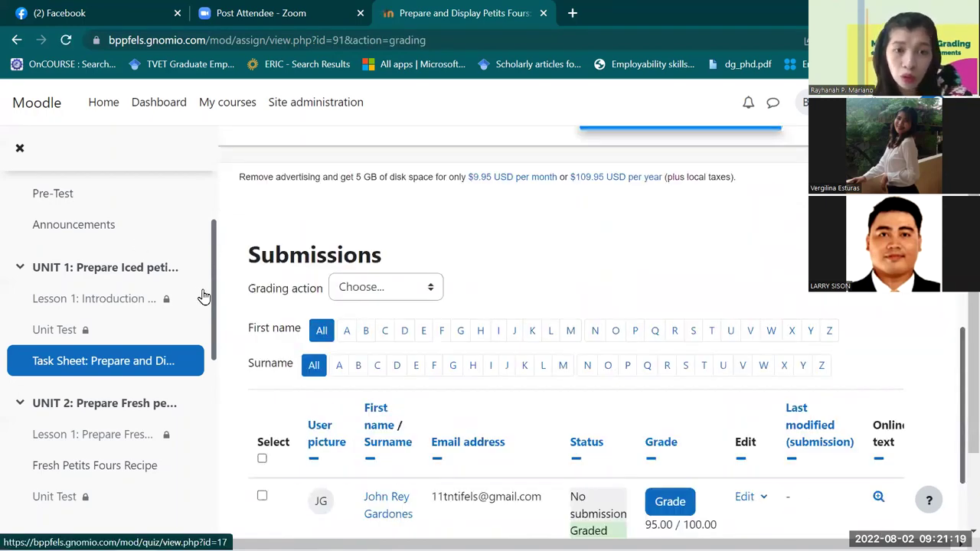
scroll(354, 307, down, 2)
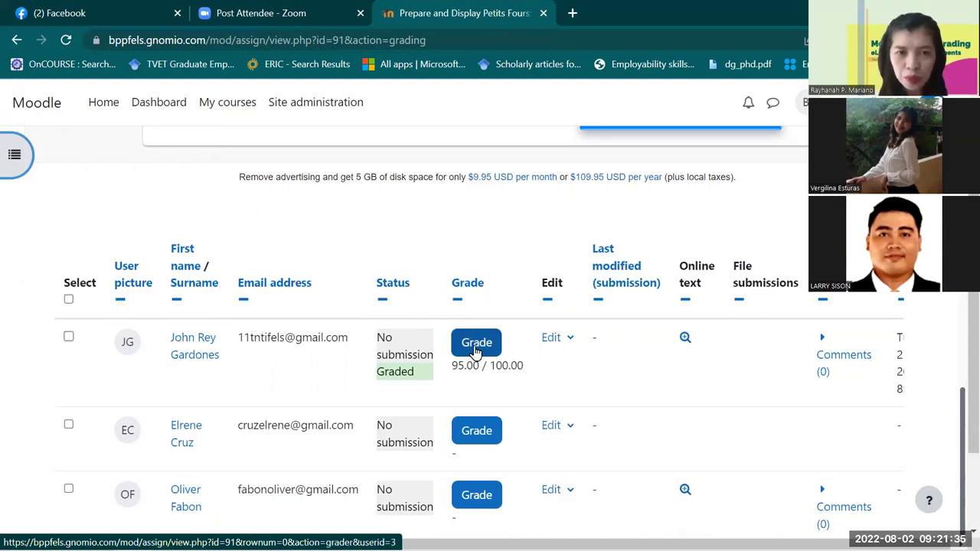
Open grading for the second student in the submissions list and enter a grade of 90 out of 100.
click(474, 433)
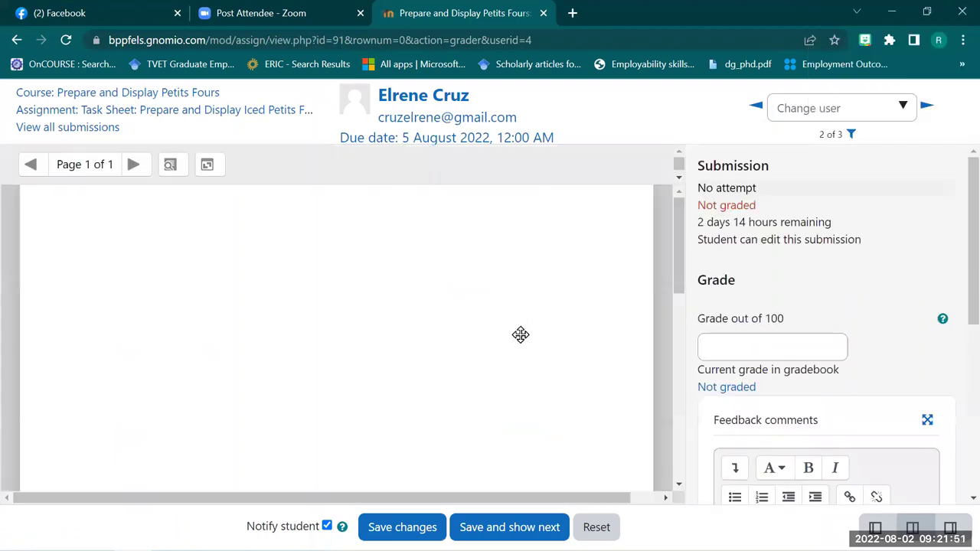
scroll(521, 334, down, 5)
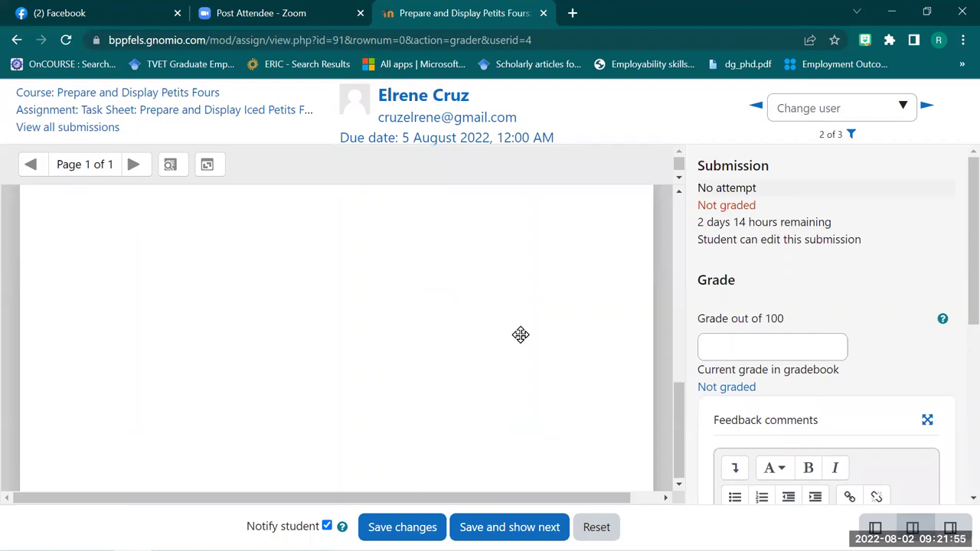
click(735, 344)
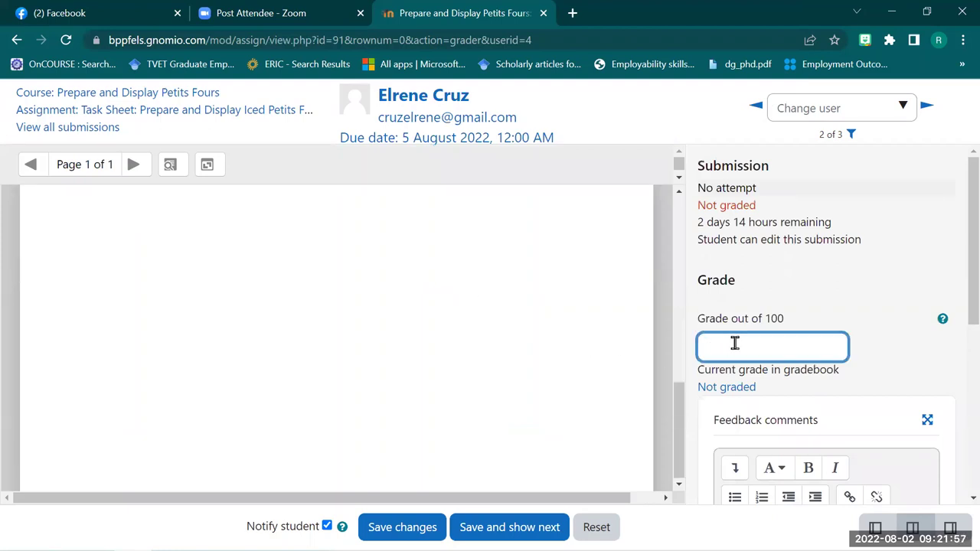
text(90)
scroll(736, 344, down, 2)
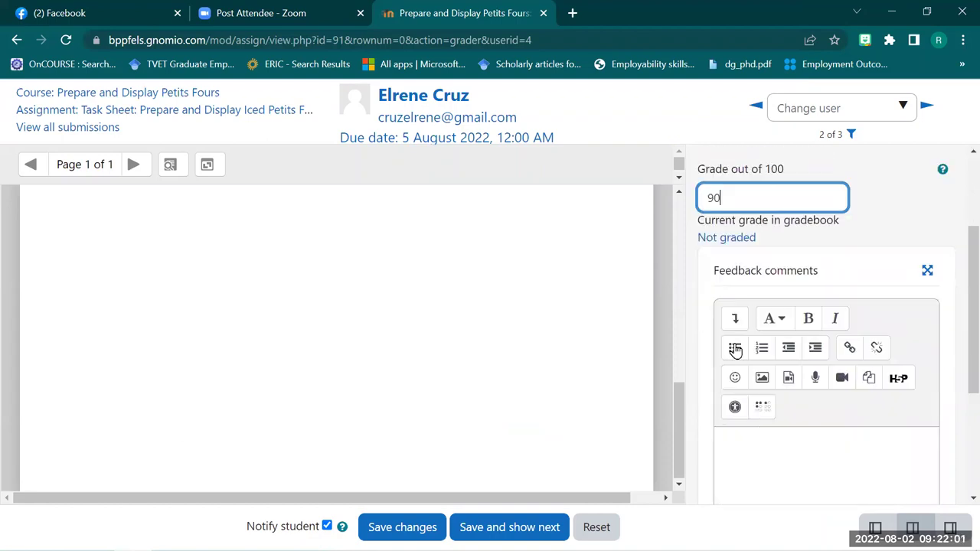
Add the feedback comment "Awesome!" for the student and save the grading changes.
click(786, 485)
scroll(787, 485, down, 2)
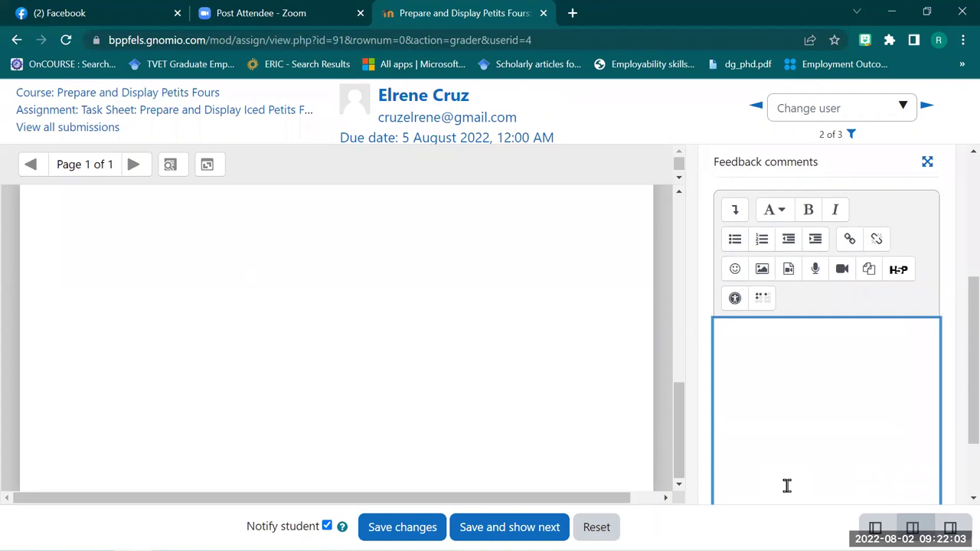
text(Awesome!)
scroll(786, 485, down, 2)
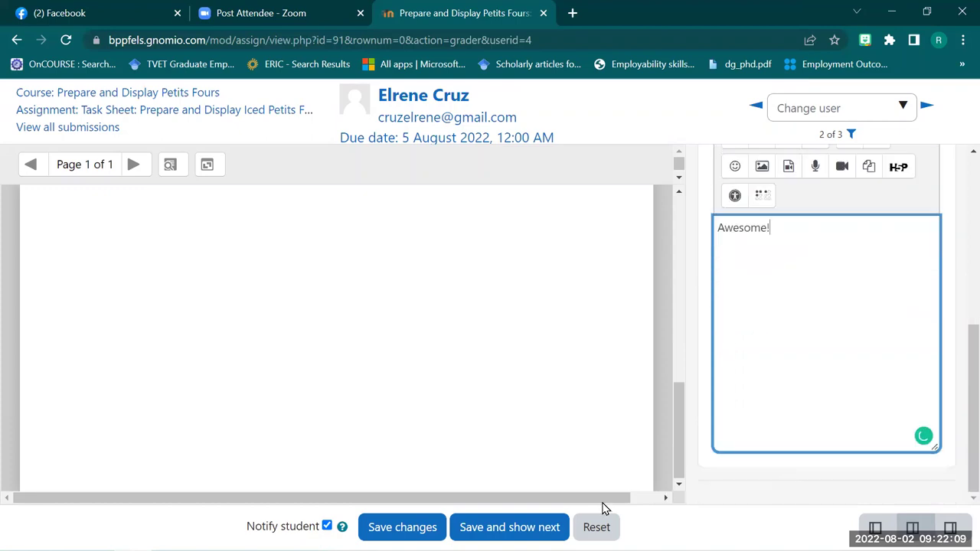
click(440, 527)
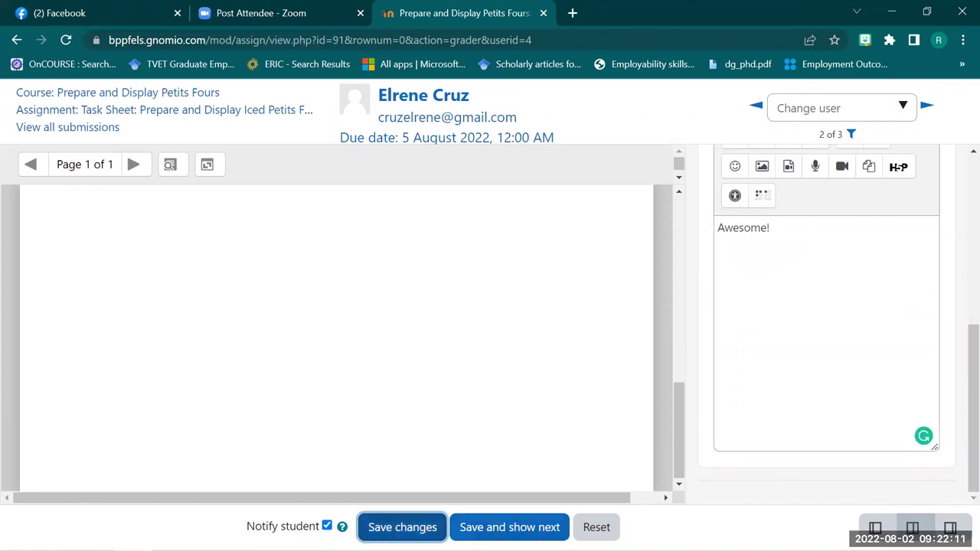
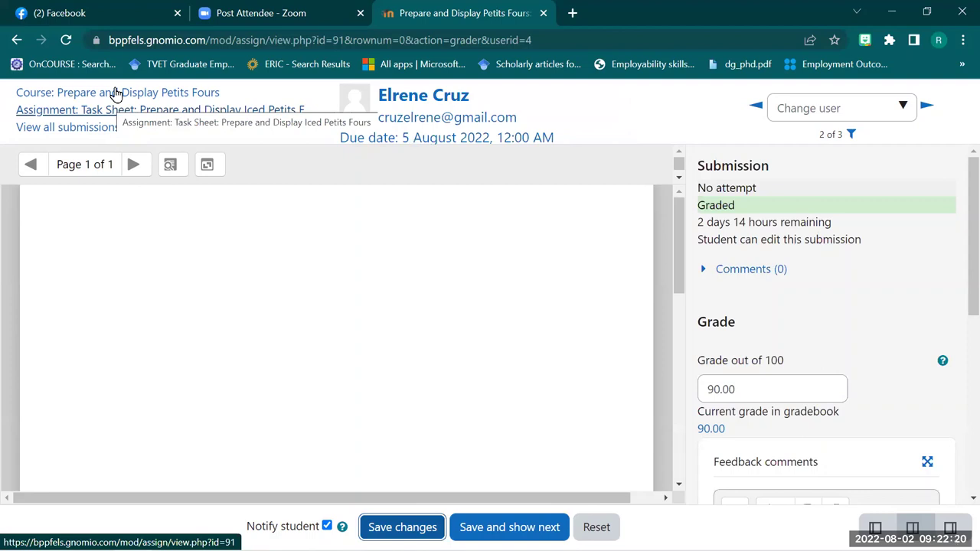
Return to the Prepare and Display Petits Fours course and review the participant grade fields in its Grader report.
click(115, 91)
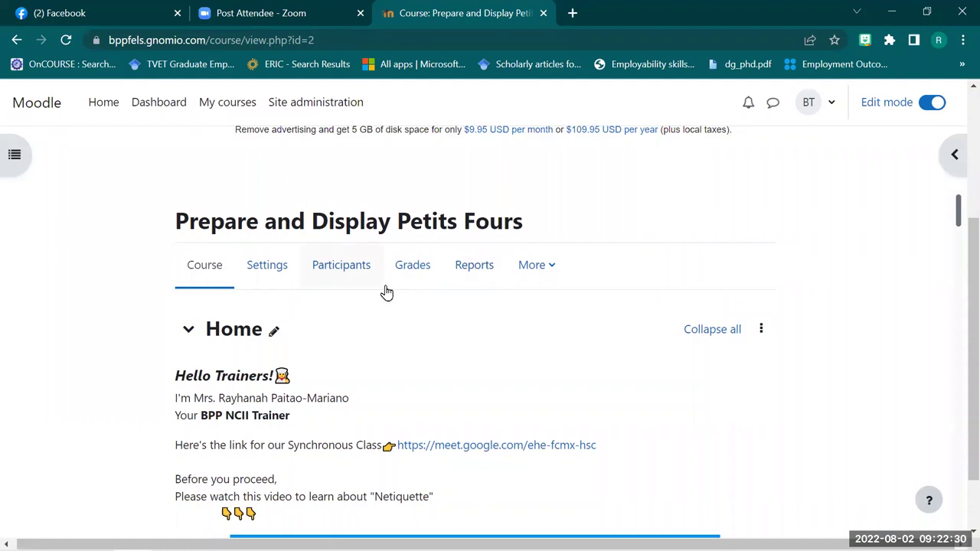
click(422, 272)
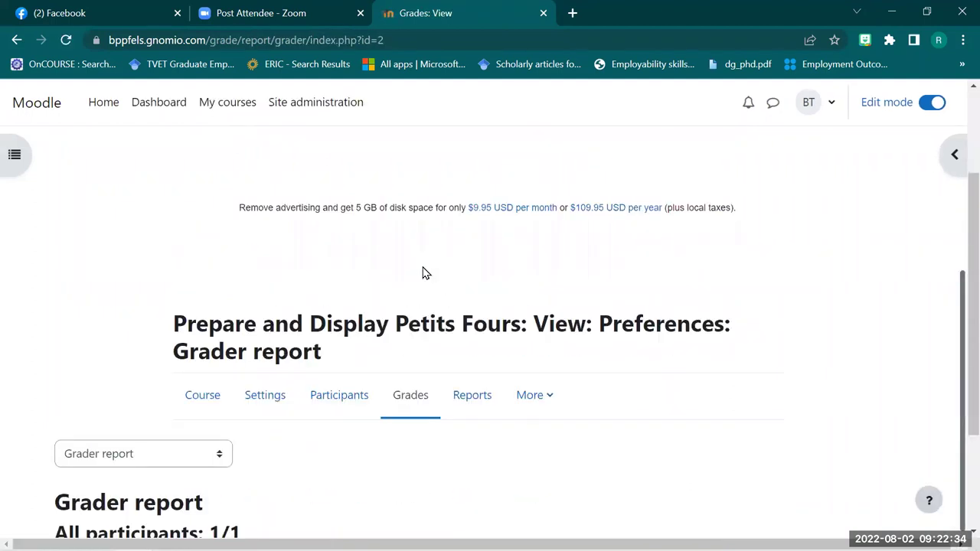
scroll(426, 273, down, 5)
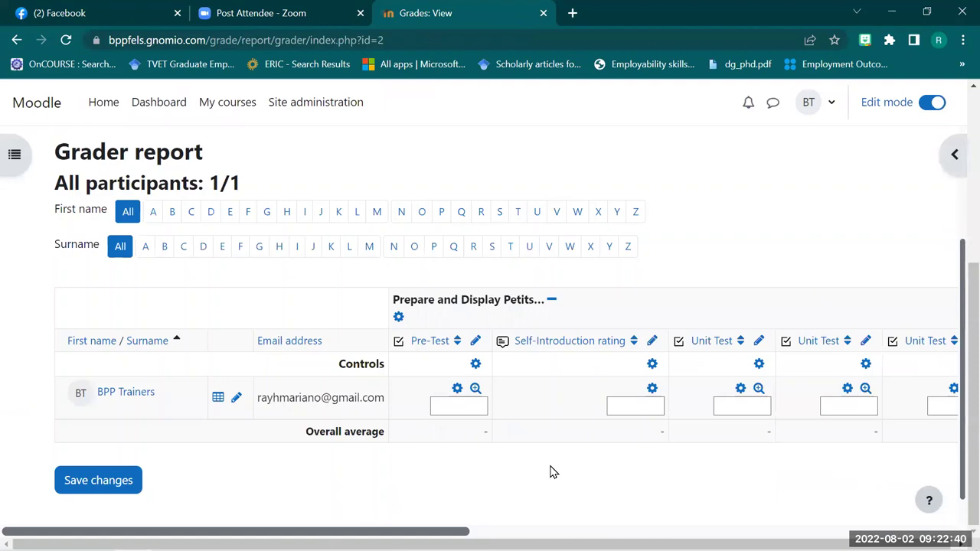
click(463, 406)
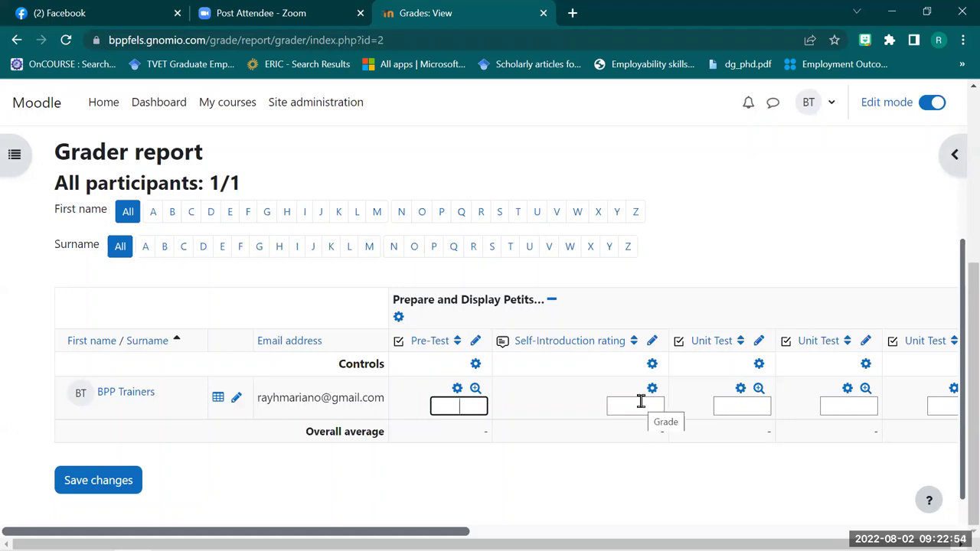
scroll(641, 402, up, 1)
scroll(641, 402, up, 1)
scroll(641, 404, down, 2)
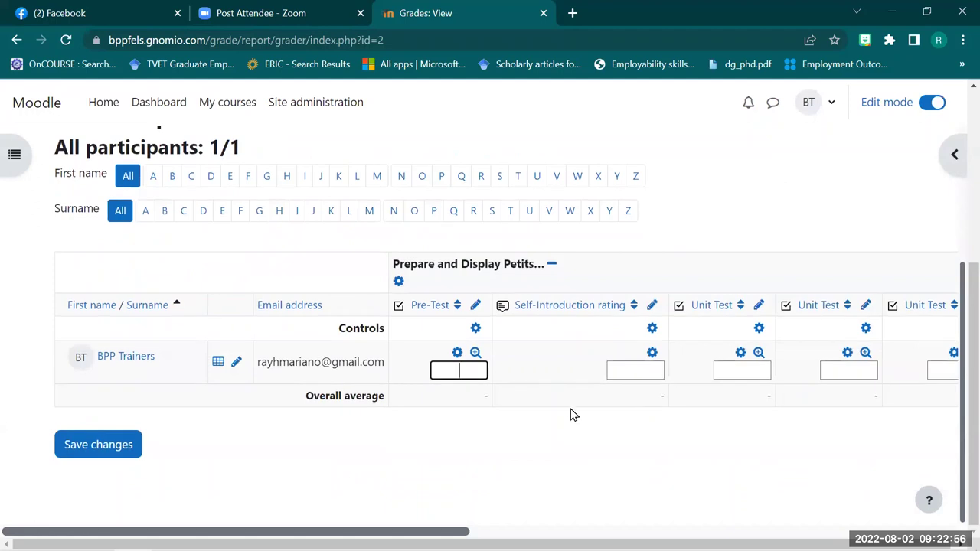
Save the Grader report and review the reloaded grade table.
click(109, 451)
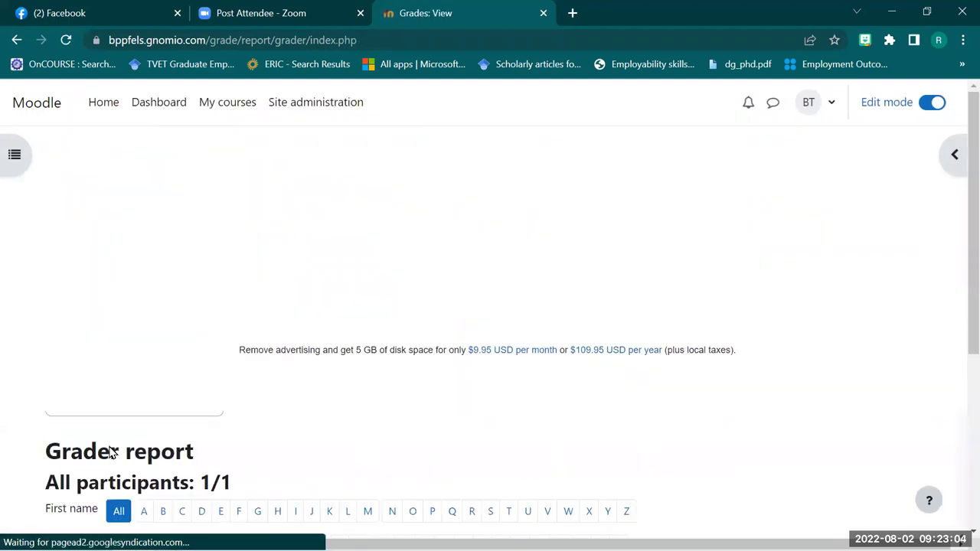
scroll(957, 383, down, 1)
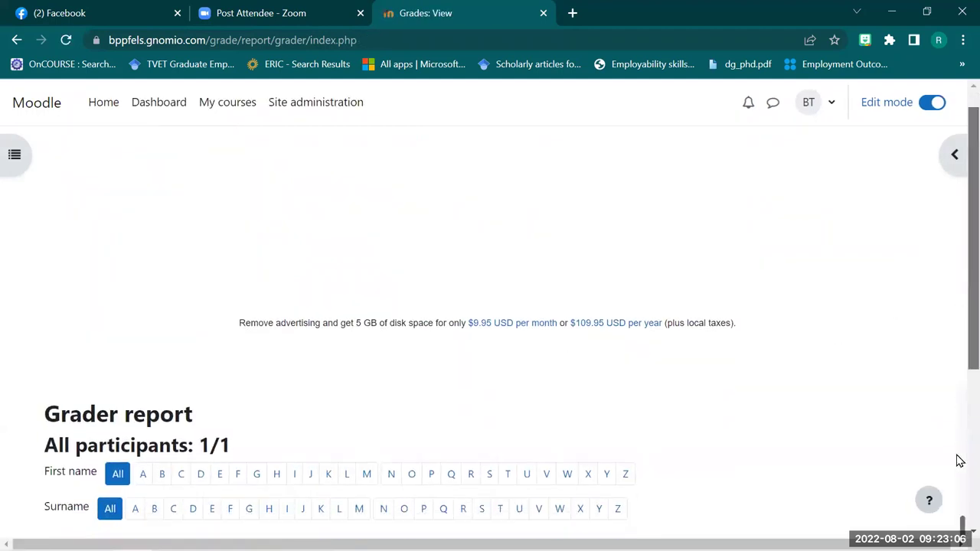
scroll(961, 462, down, 3)
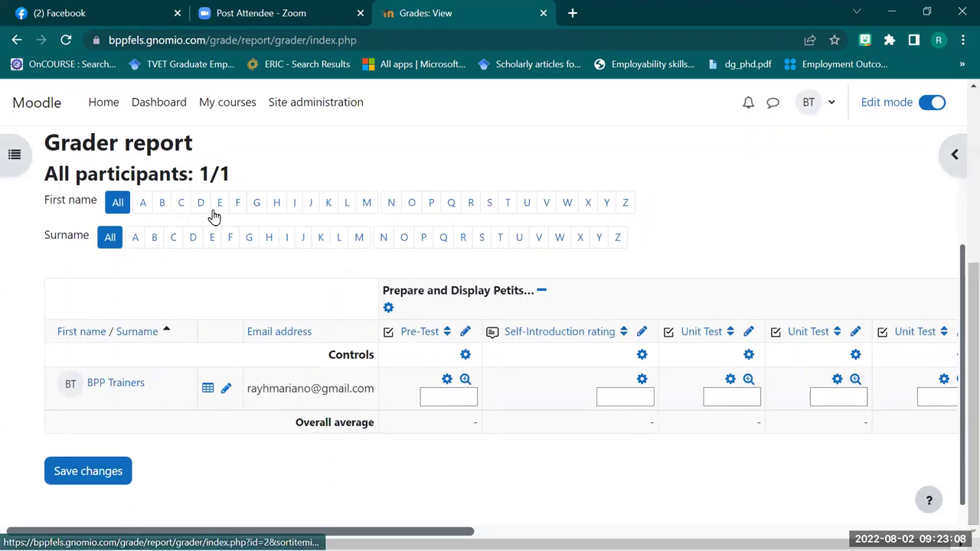
scroll(230, 177, up, 3)
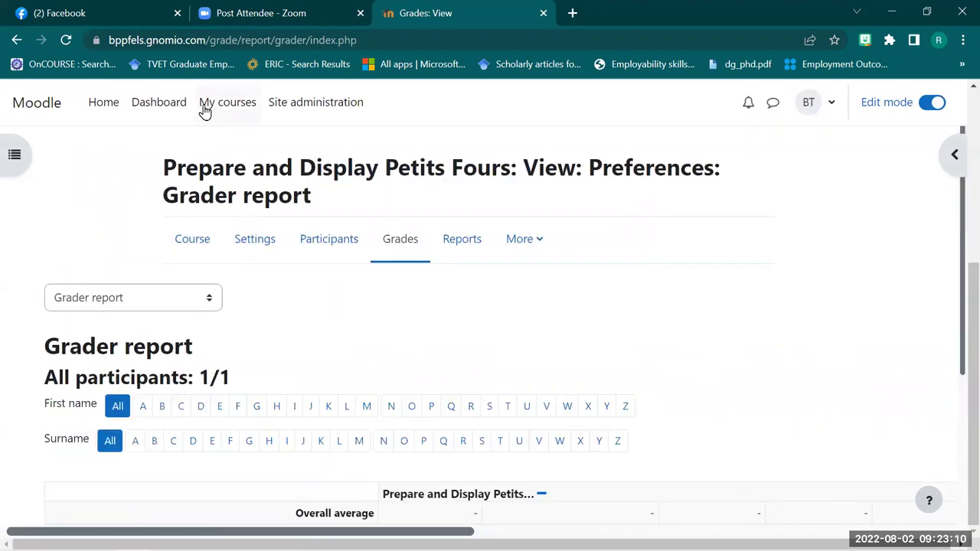
Return to the course page and open the Course completion report from the course's reports.
click(194, 249)
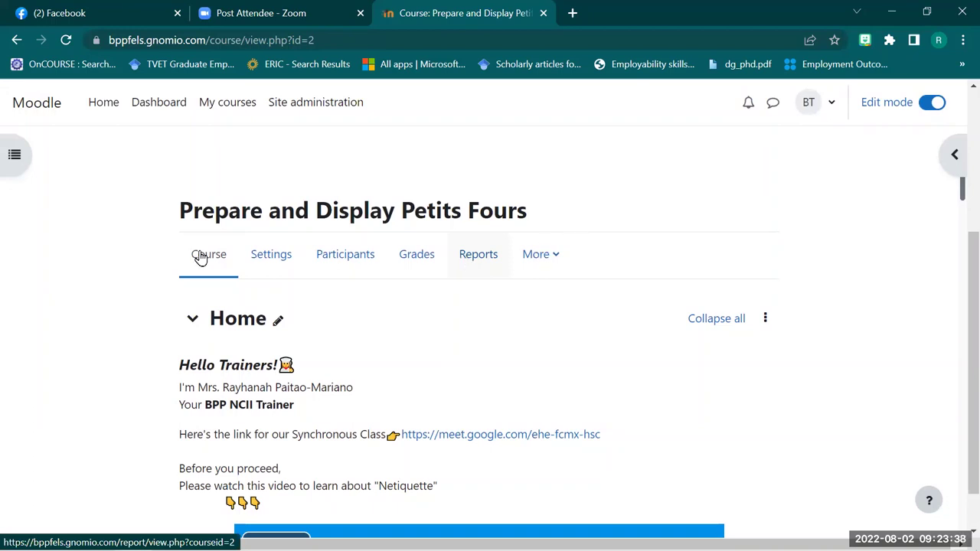
click(479, 266)
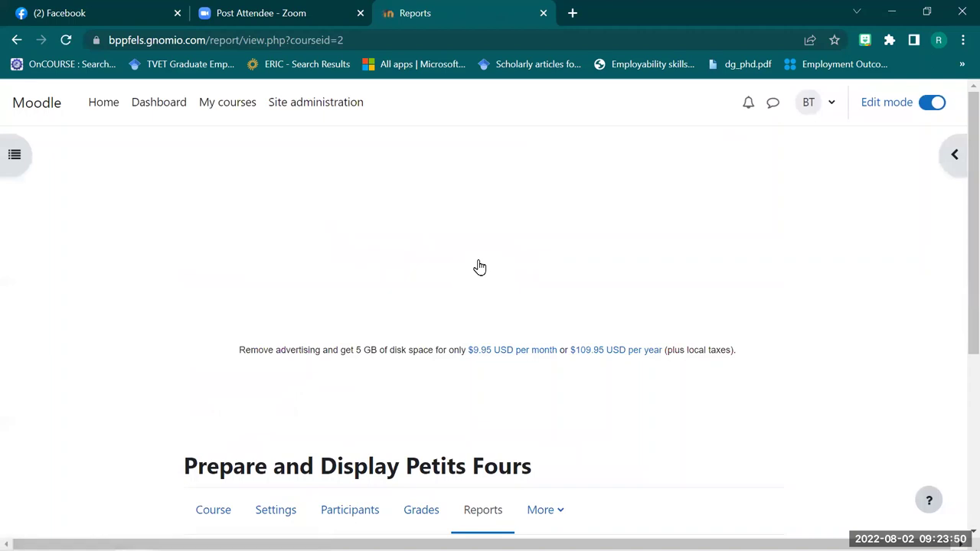
scroll(480, 266, down, 3)
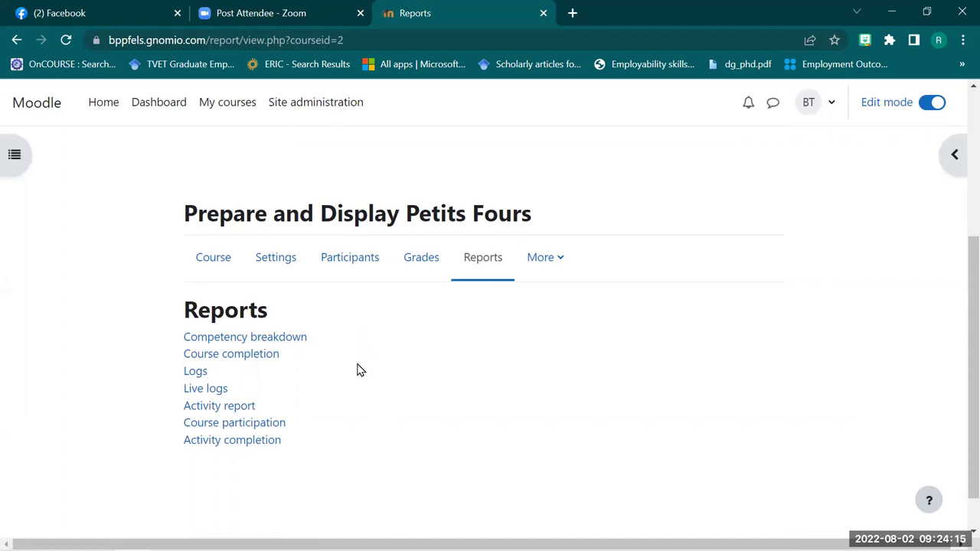
click(249, 357)
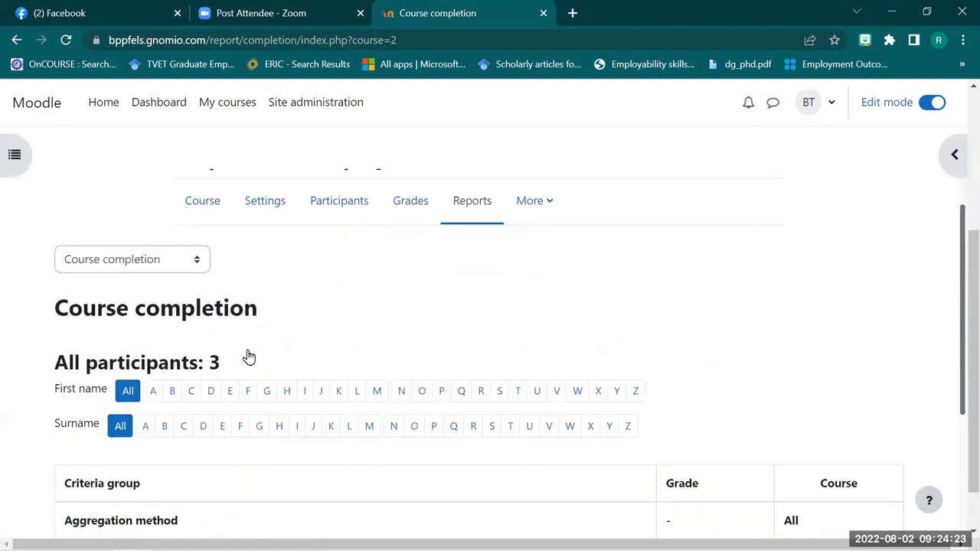
Examine the completion criteria and each participant's required-grade and course-complete status in the Course completion report.
scroll(249, 357, down, 3)
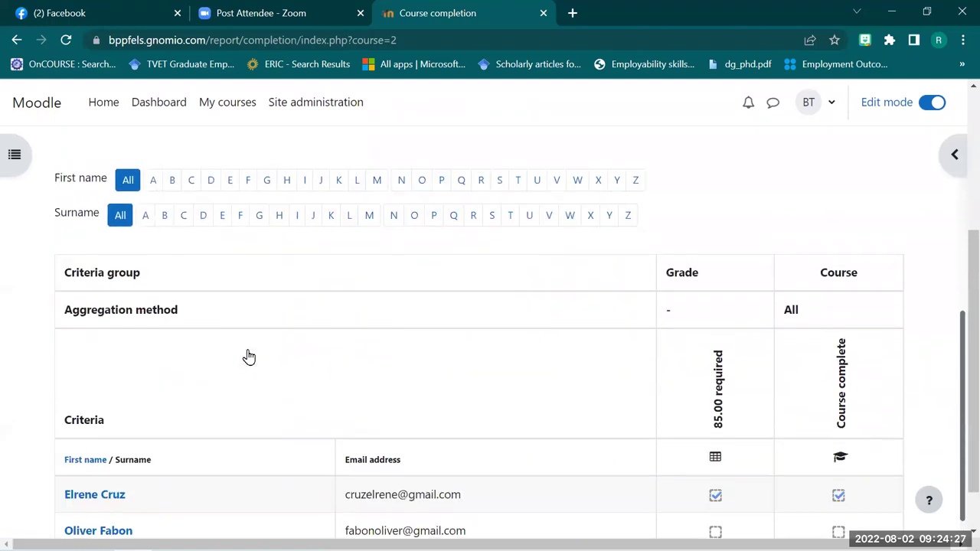
scroll(248, 357, down, 1)
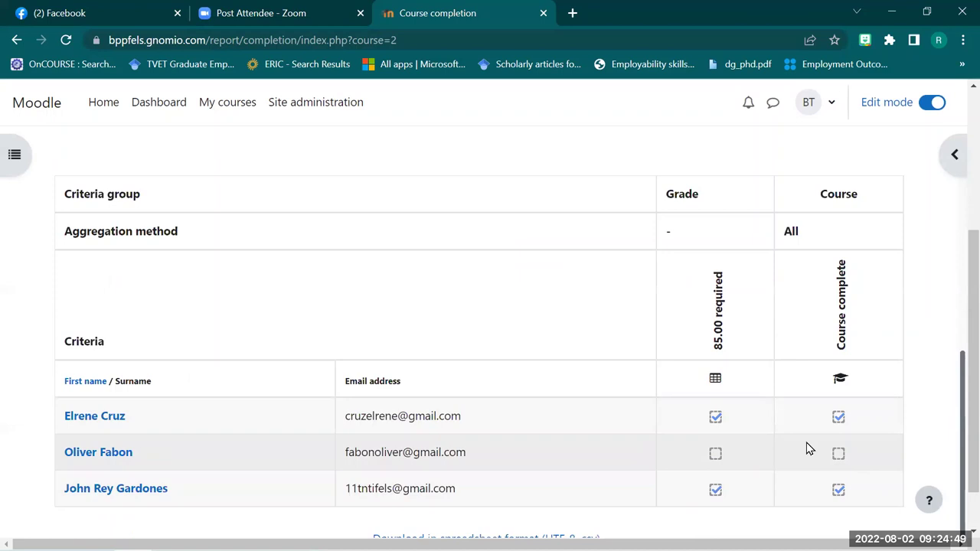
scroll(810, 448, up, 1)
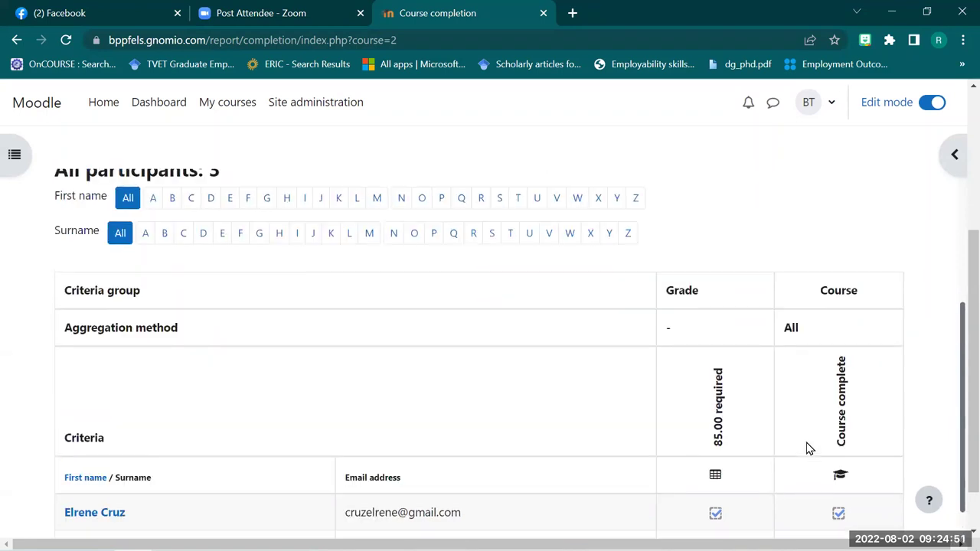
scroll(809, 449, up, 1)
scroll(809, 449, down, 3)
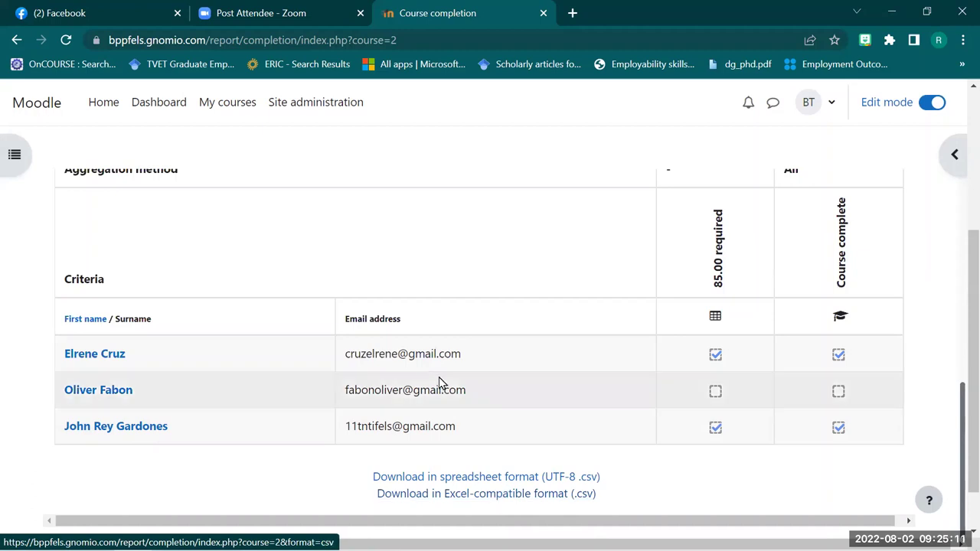
scroll(440, 383, up, 4)
scroll(440, 382, up, 1)
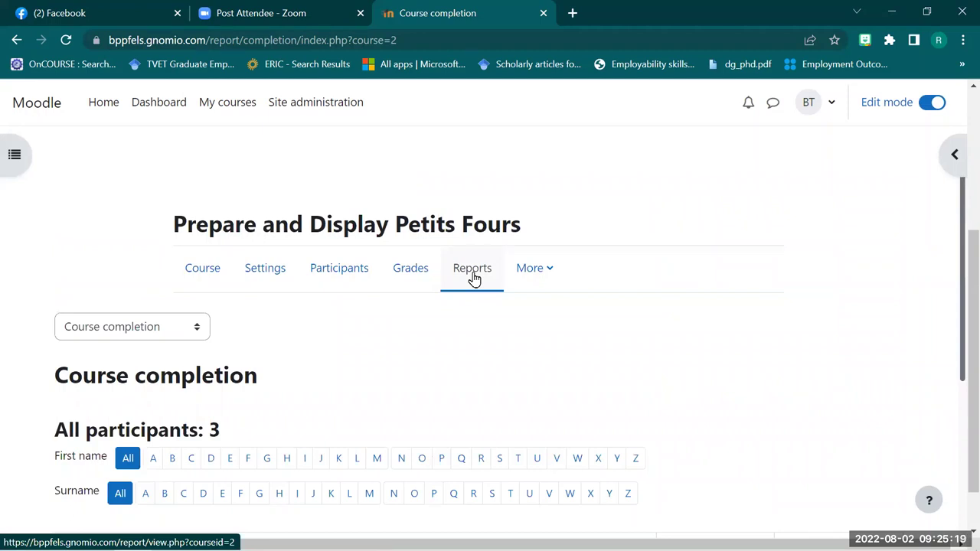
scroll(473, 279, down, 3)
scroll(473, 279, down, 1)
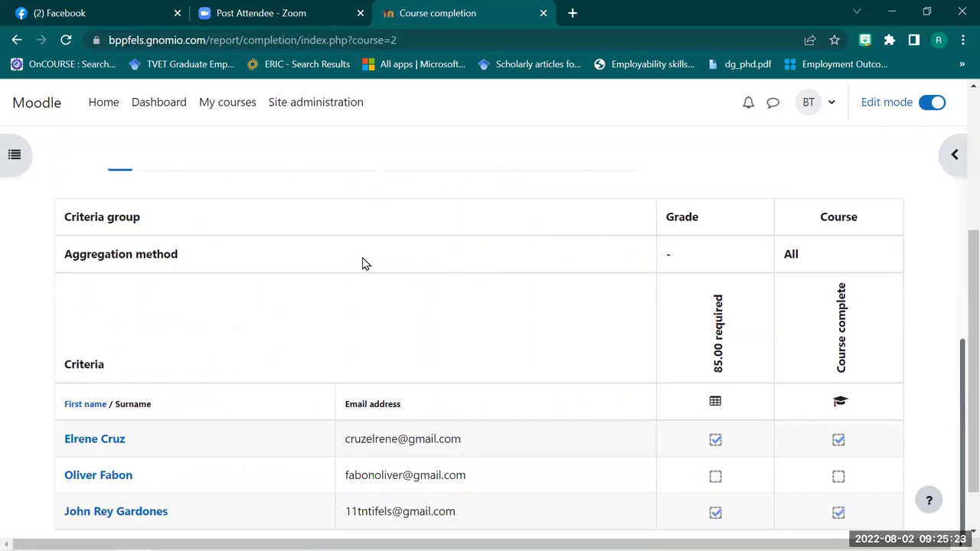
Return to the Prepare and Display Petits Fours course's list of reports and open the Logs report.
scroll(365, 263, up, 4)
click(465, 191)
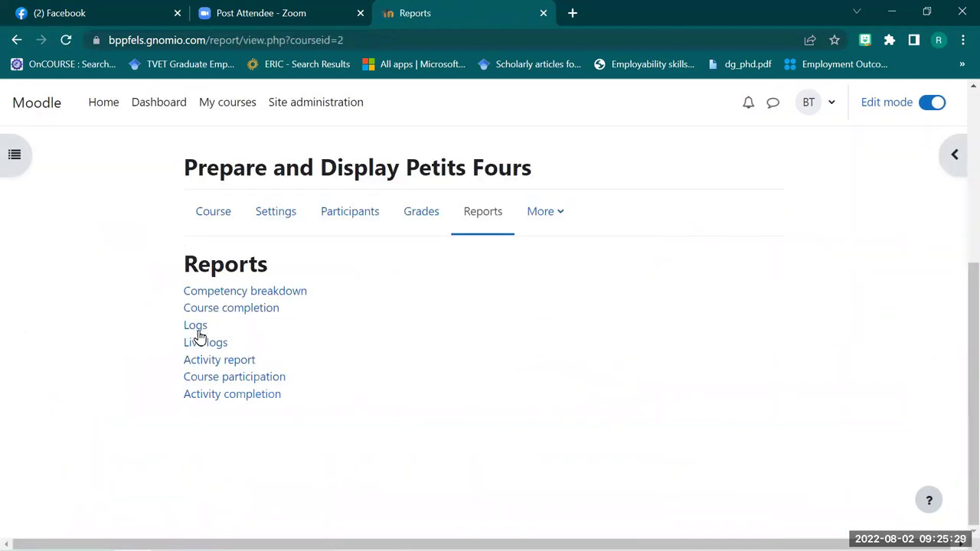
click(198, 333)
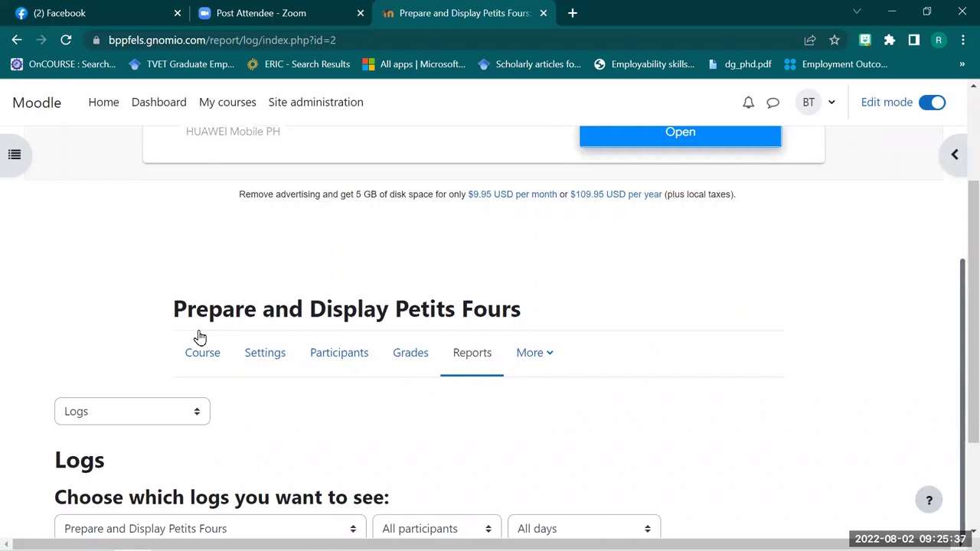
scroll(332, 403, down, 2)
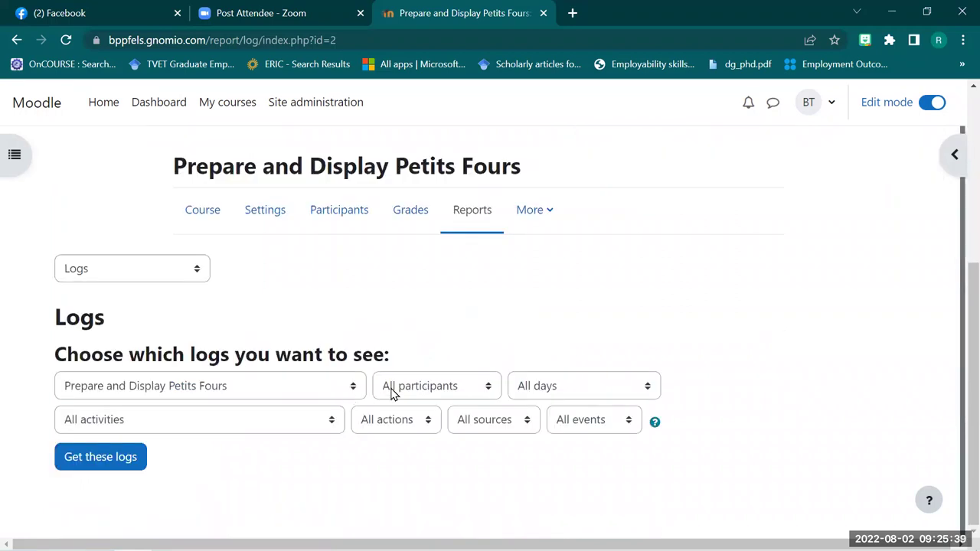
Review the log filters and retrieve the course logs for all participants, days, activities and actions.
click(483, 388)
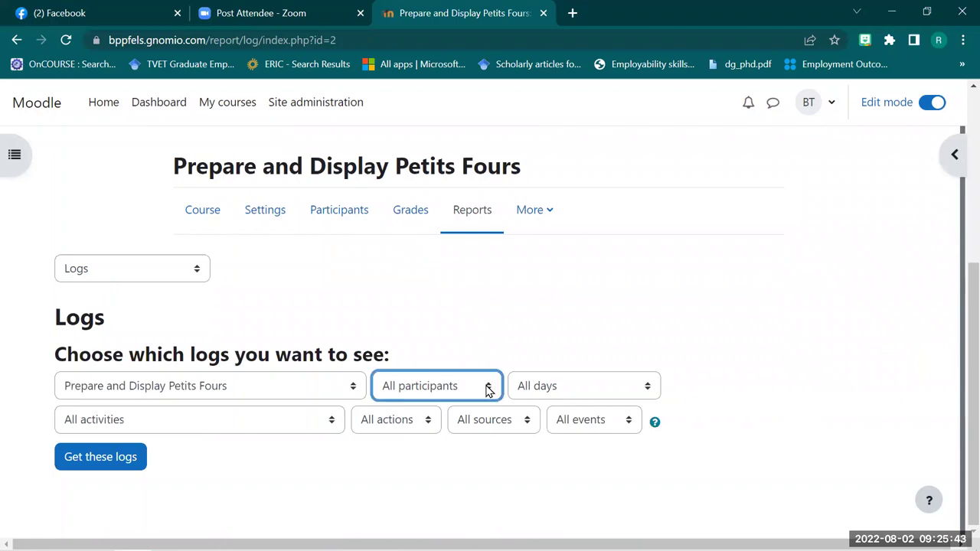
click(546, 400)
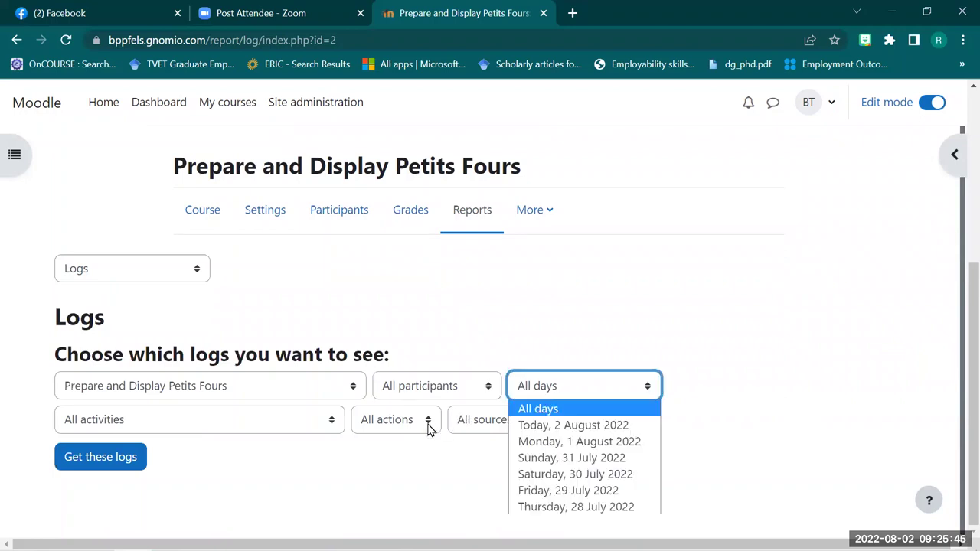
click(355, 430)
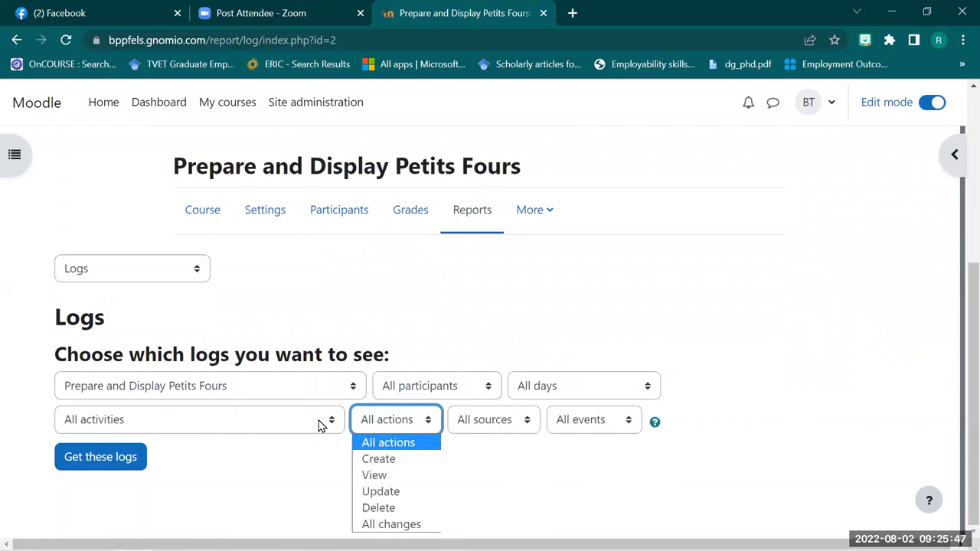
click(322, 424)
click(88, 457)
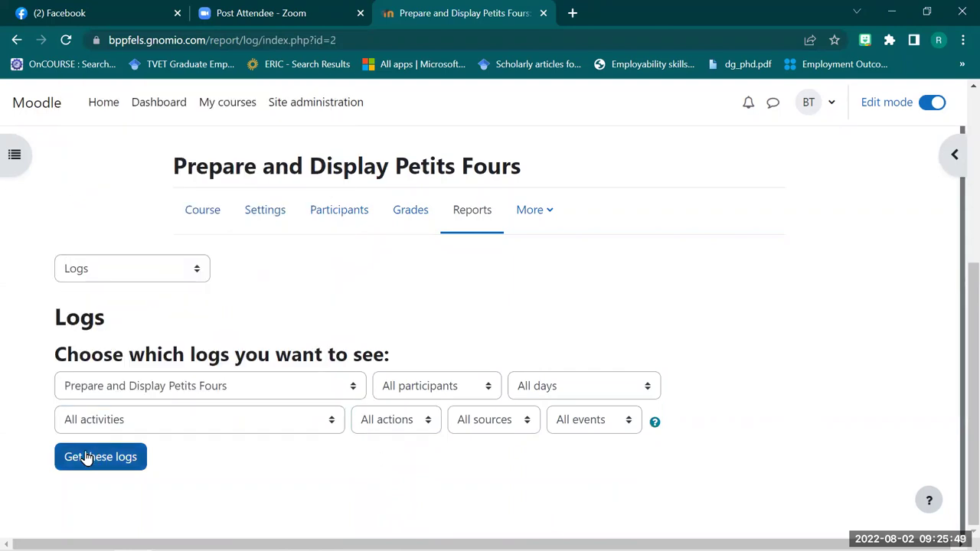
click(86, 458)
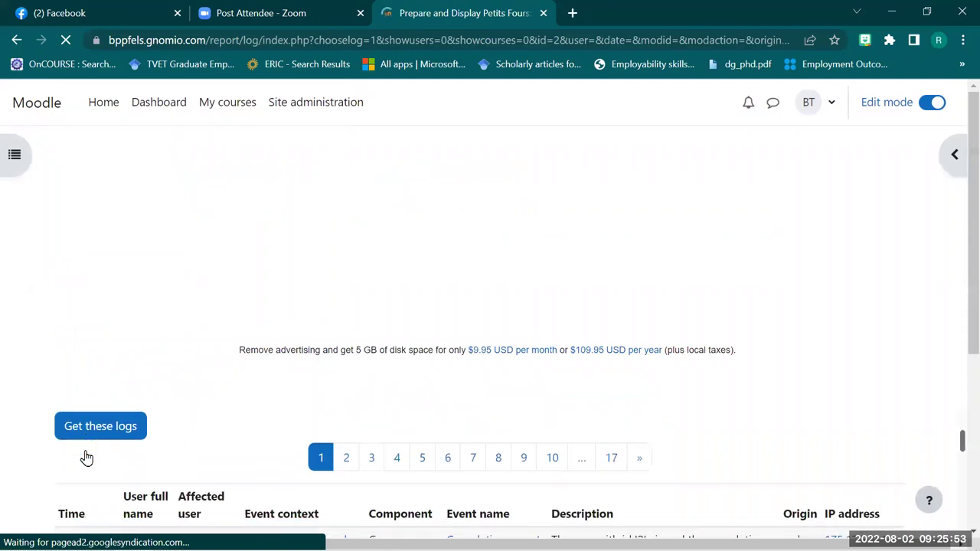
Examine the first page of course log entries and the formats available for downloading the table data.
scroll(173, 368, down, 2)
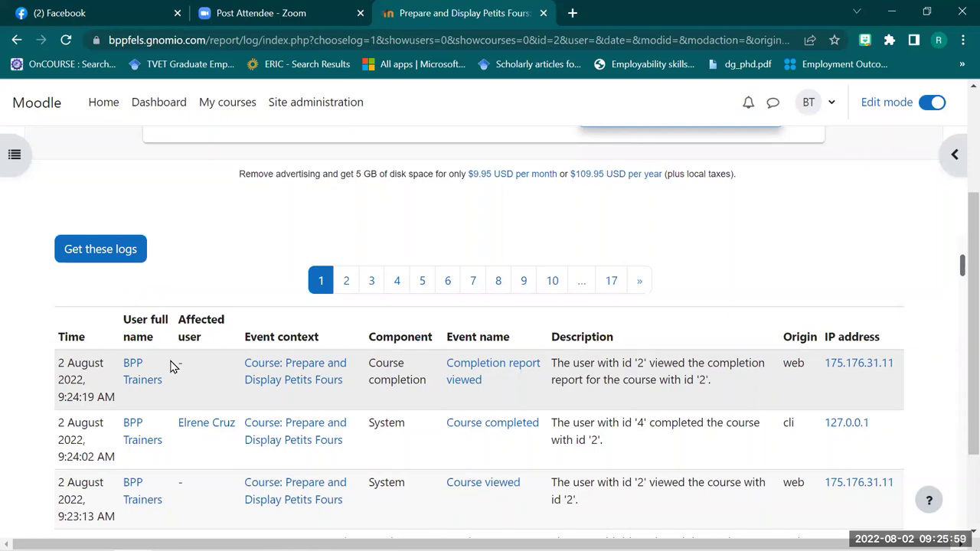
scroll(172, 368, down, 5)
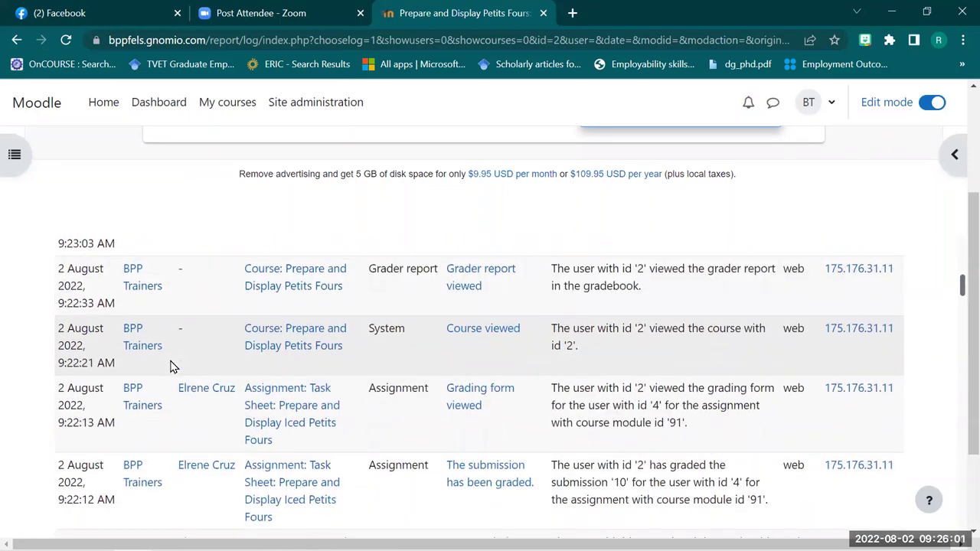
scroll(172, 368, down, 15)
scroll(172, 368, down, 15)
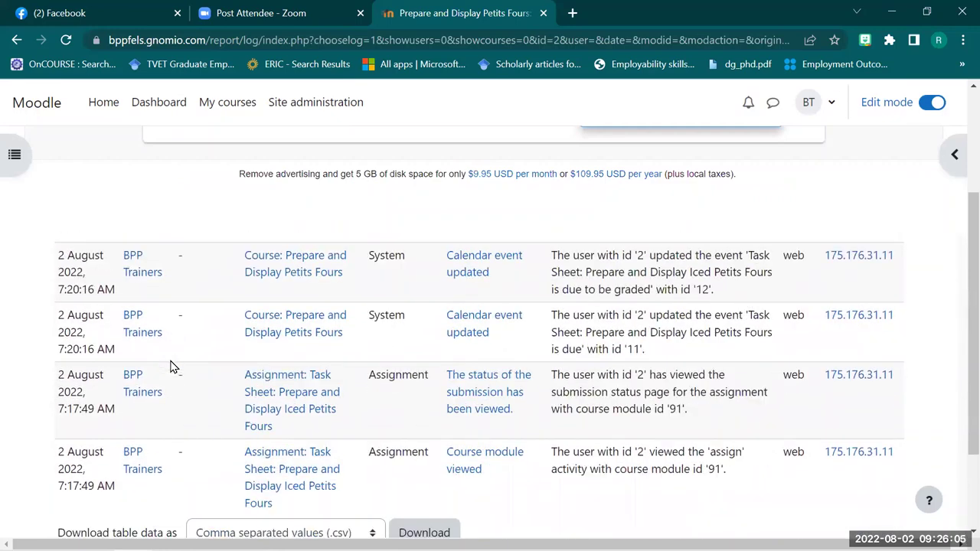
scroll(173, 367, down, 2)
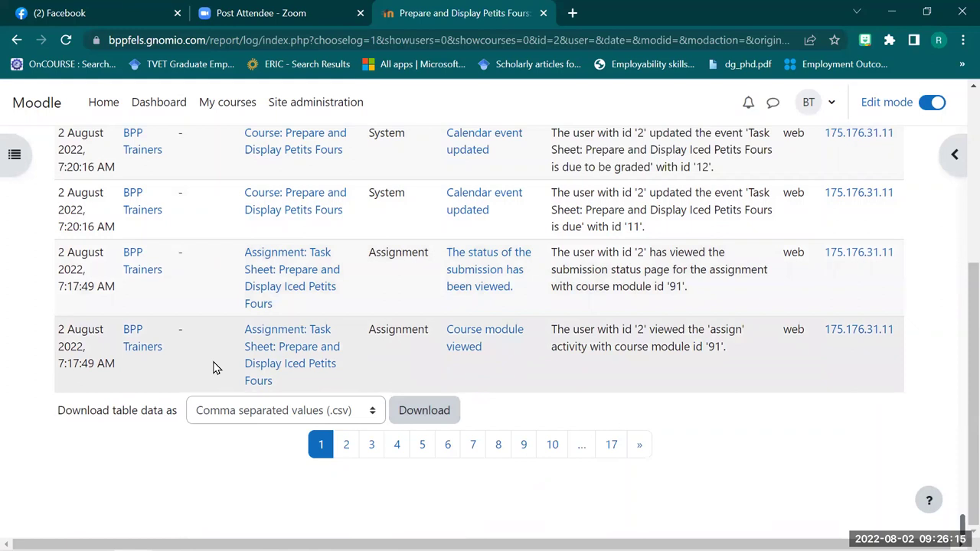
click(378, 418)
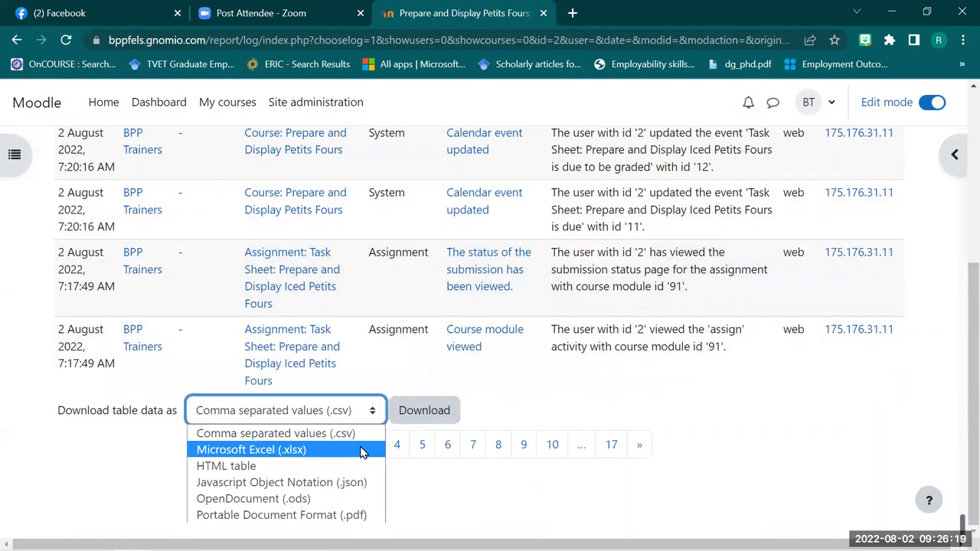
click(429, 424)
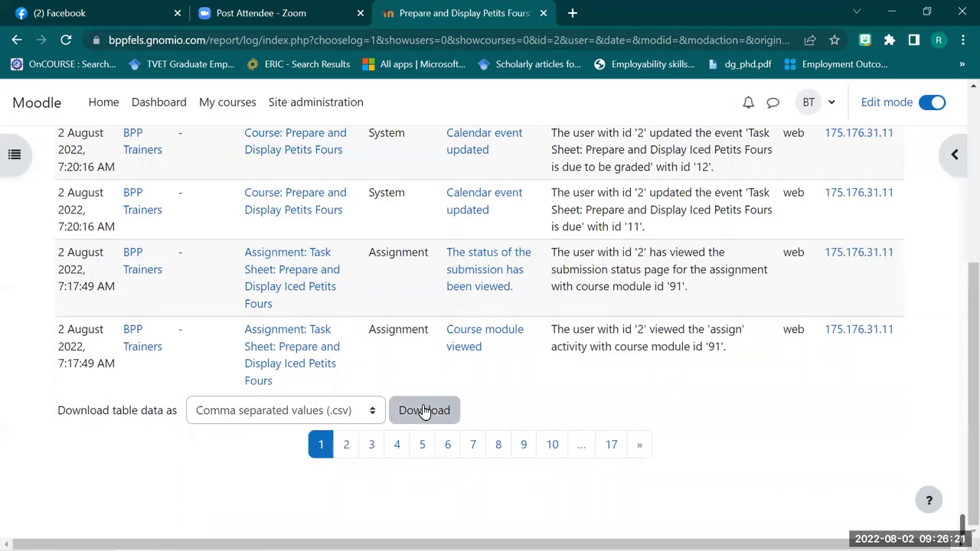
click(420, 425)
Go back to the course's list of reports and open the Live logs report.
scroll(429, 427, up, 15)
scroll(429, 429, up, 20)
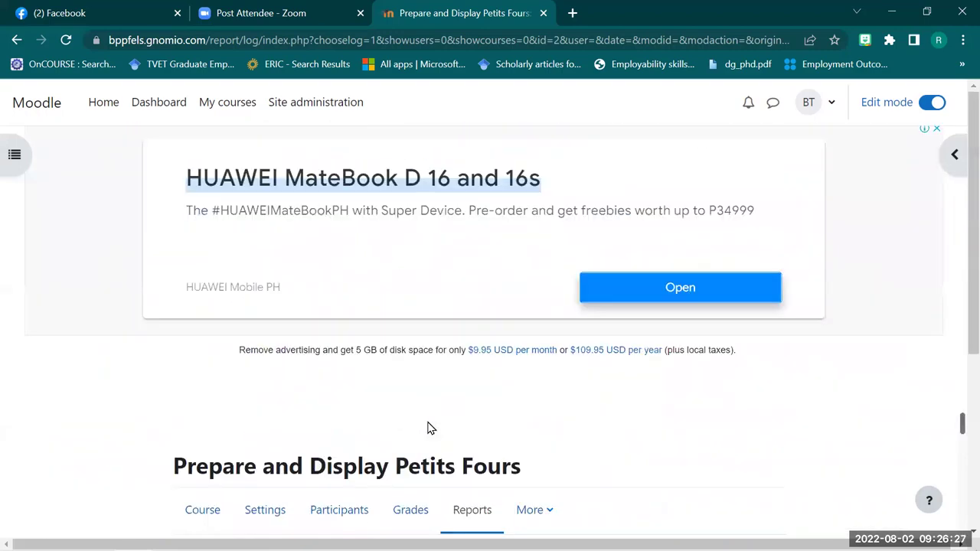
scroll(429, 427, down, 5)
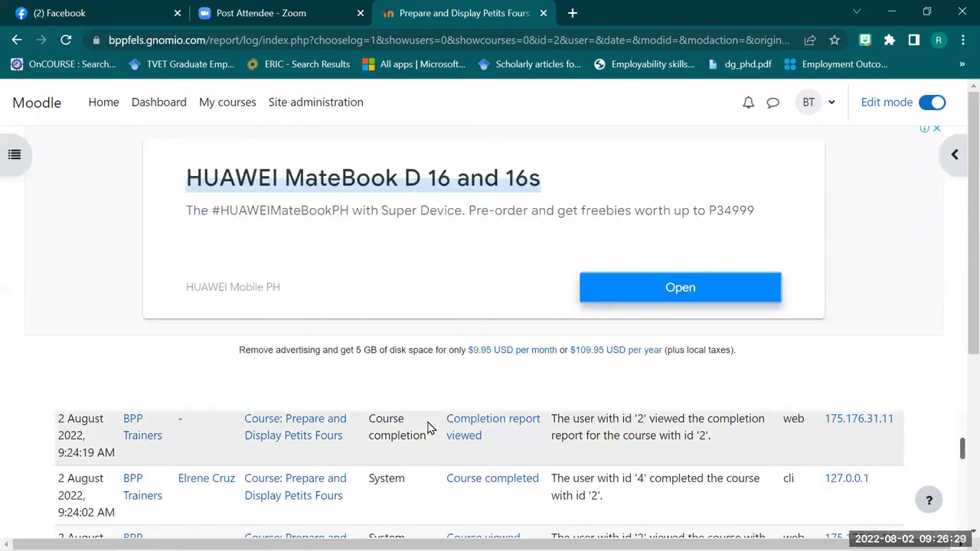
scroll(429, 427, up, 5)
scroll(429, 428, down, 2)
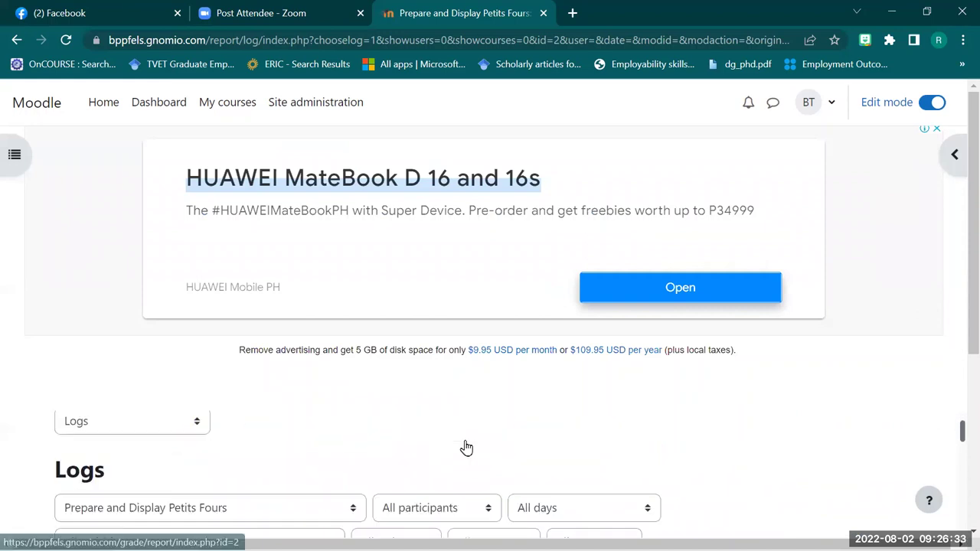
click(466, 446)
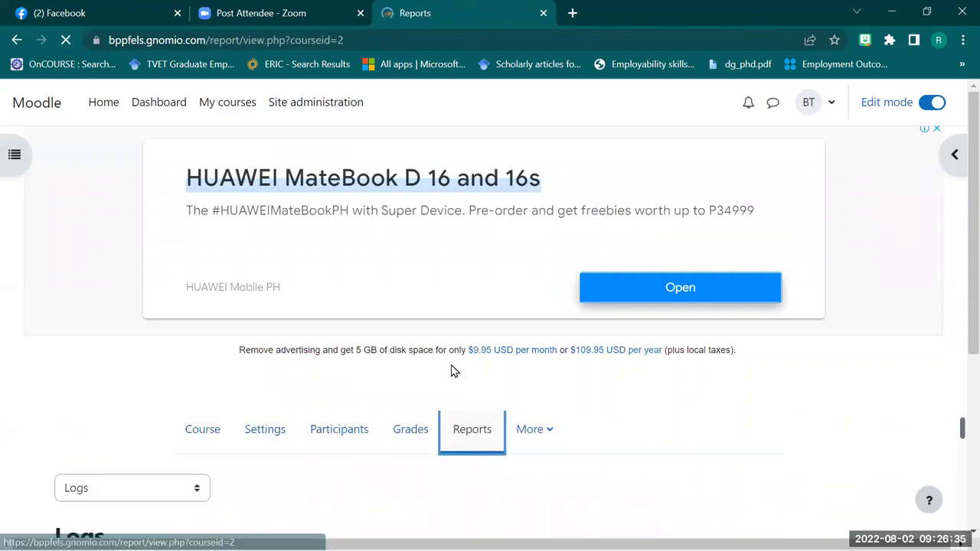
scroll(414, 372, down, 2)
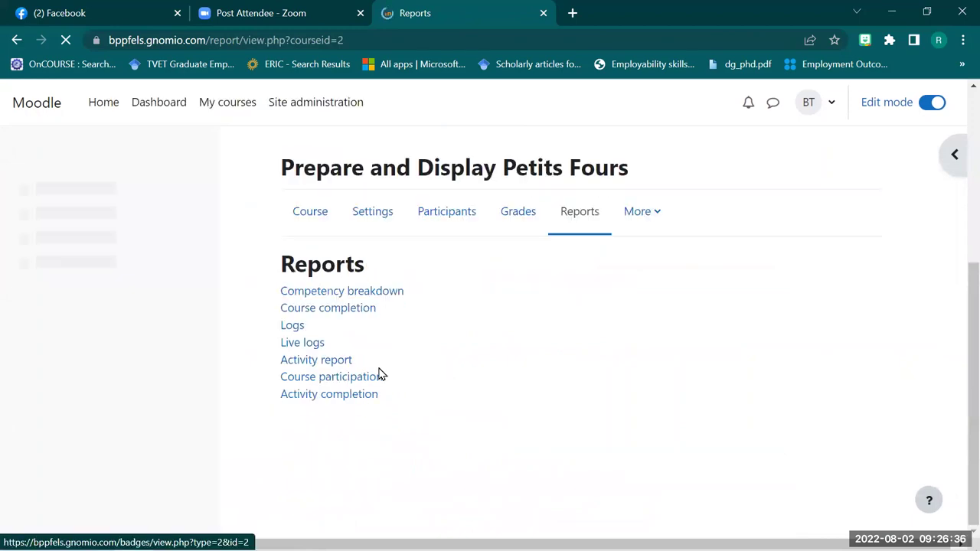
click(311, 346)
Examine the past hour's course events in the Live logs table, from the newest entry to the oldest.
scroll(462, 391, down, 6)
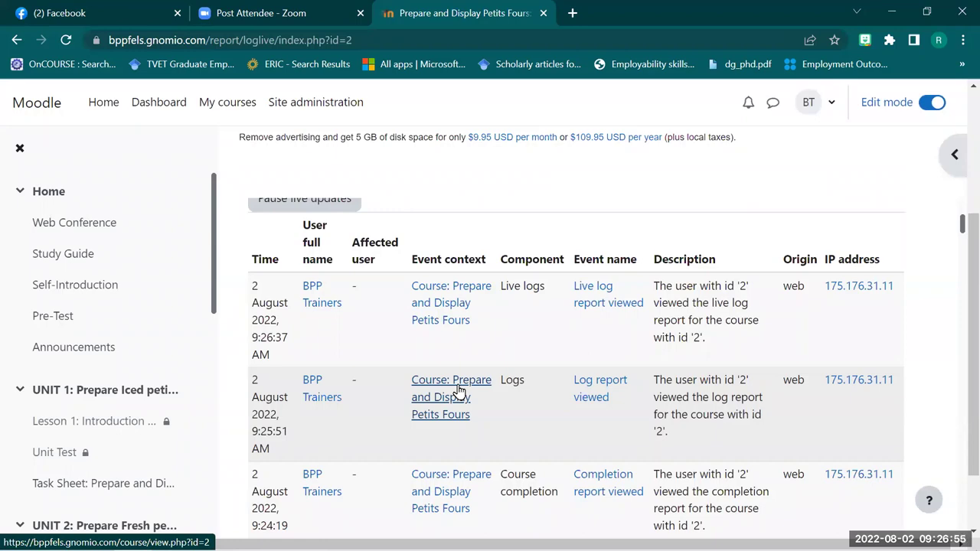
scroll(459, 391, down, 12)
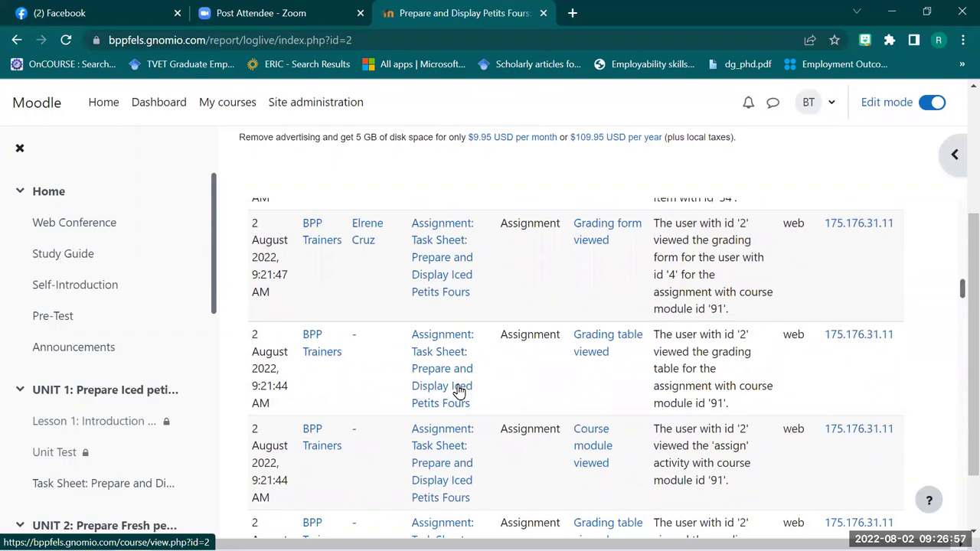
scroll(460, 391, down, 5)
scroll(460, 391, down, 10)
scroll(460, 391, down, 10)
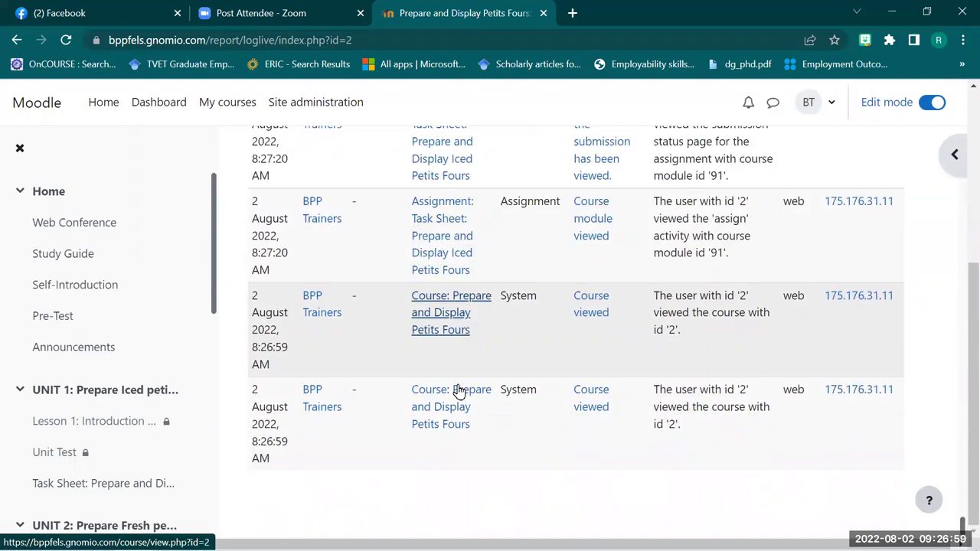
scroll(460, 391, up, 20)
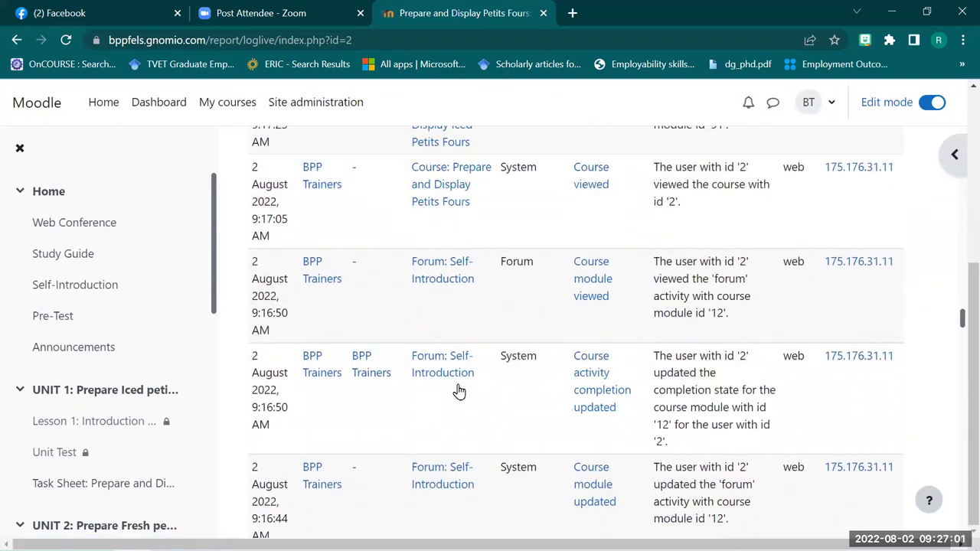
scroll(460, 391, up, 15)
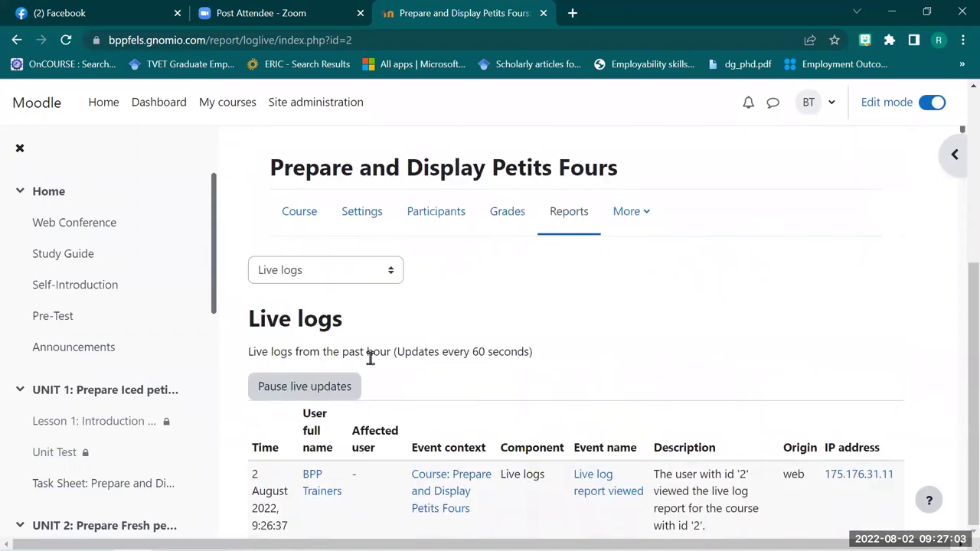
Pause the live updates of the Live logs report.
click(321, 387)
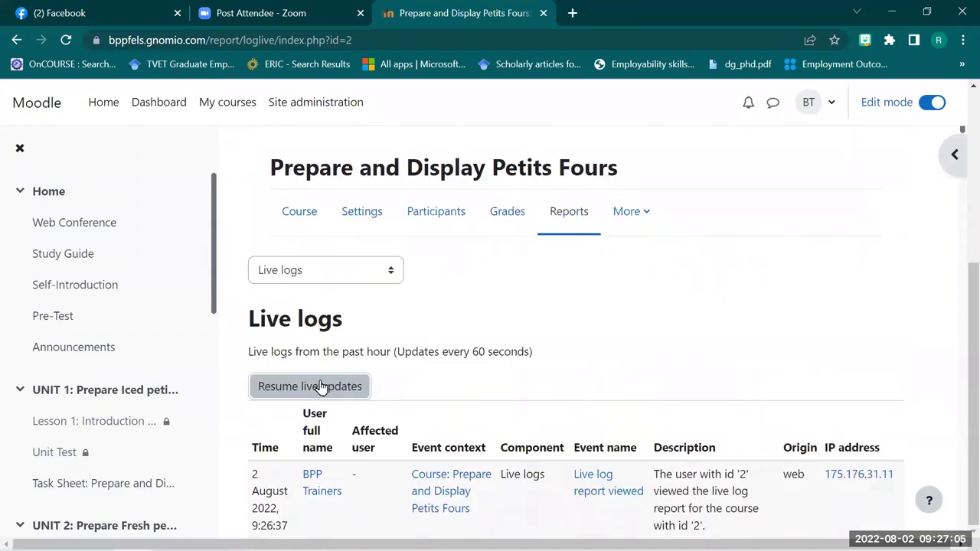
scroll(322, 387, down, 3)
scroll(320, 383, up, 2)
Switch from Live logs to the Course participation report and review its activity module, look back, role and action filters.
click(382, 248)
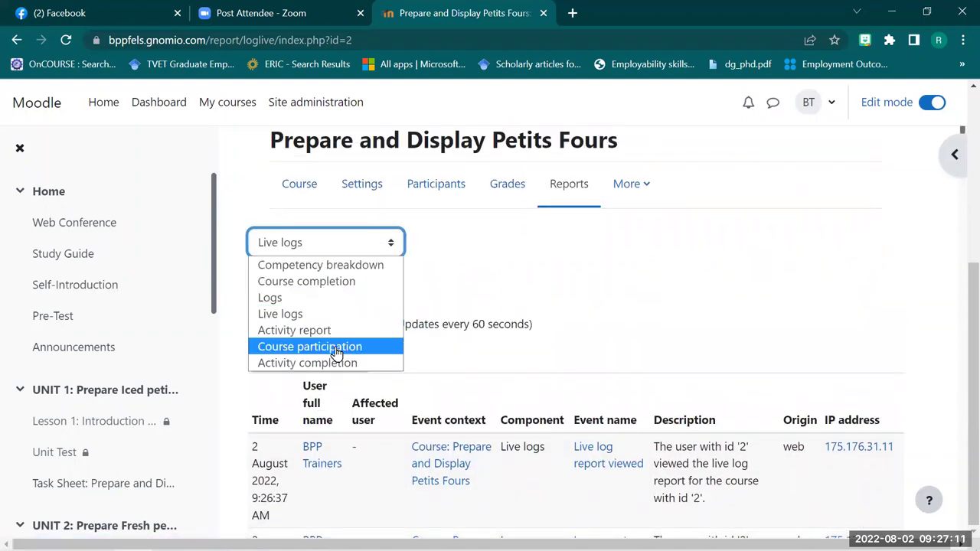
click(337, 351)
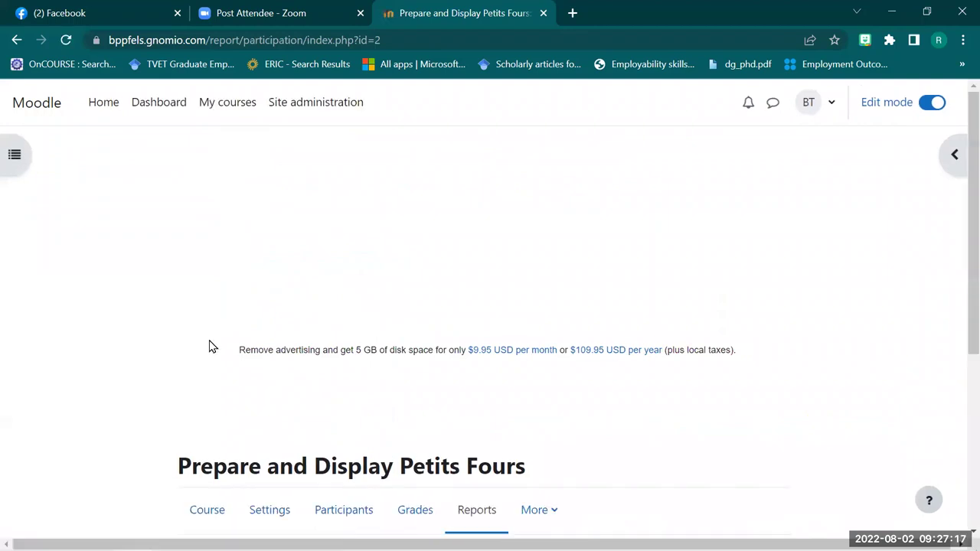
scroll(212, 346, down, 3)
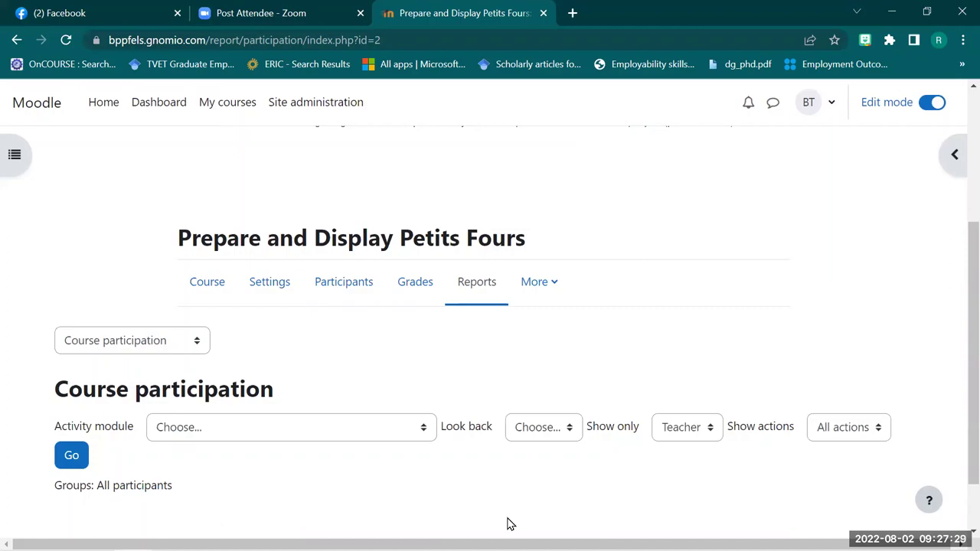
Switch to the FeLS_Demo presentation in PowerPoint.
key(alt+Tab)
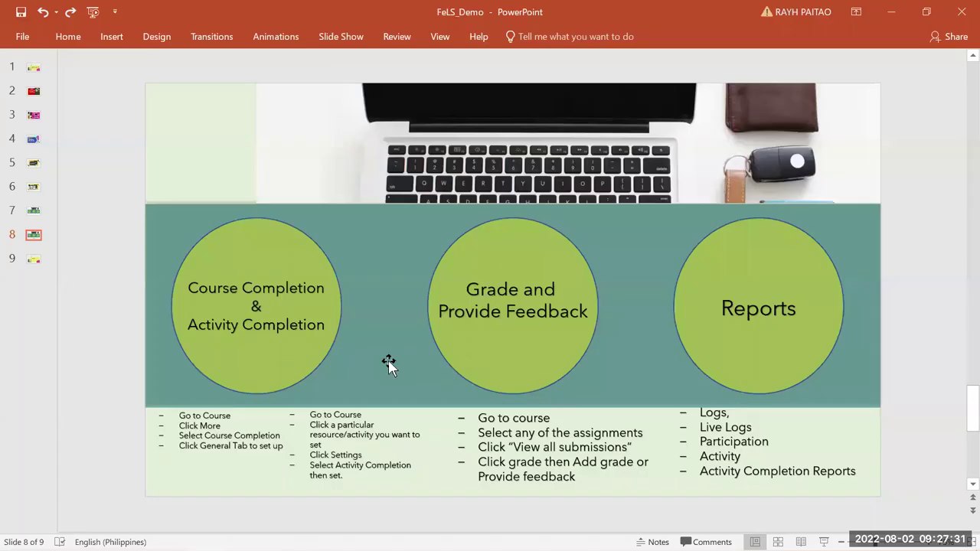